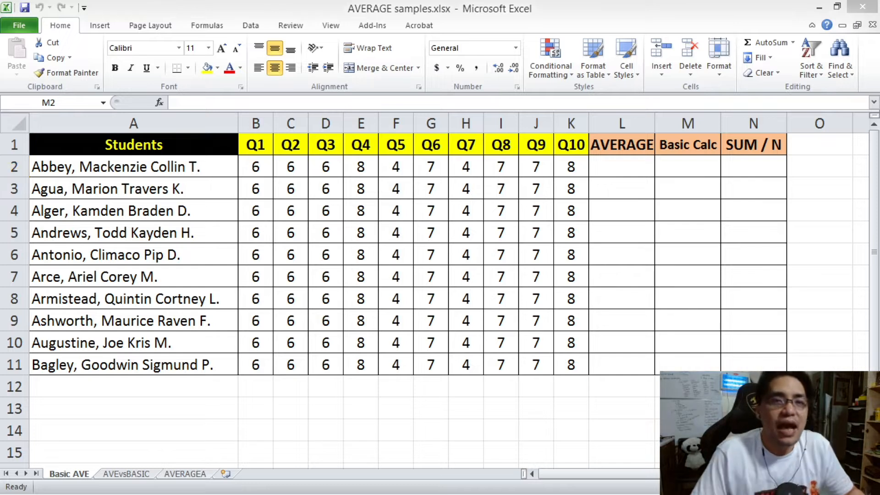
Enter the formula =(B2+C2+D2+E2+F2+G2+H2+I2+J2+K2)/10 in the Basic Calc cell M2.
left_click(376, 8)
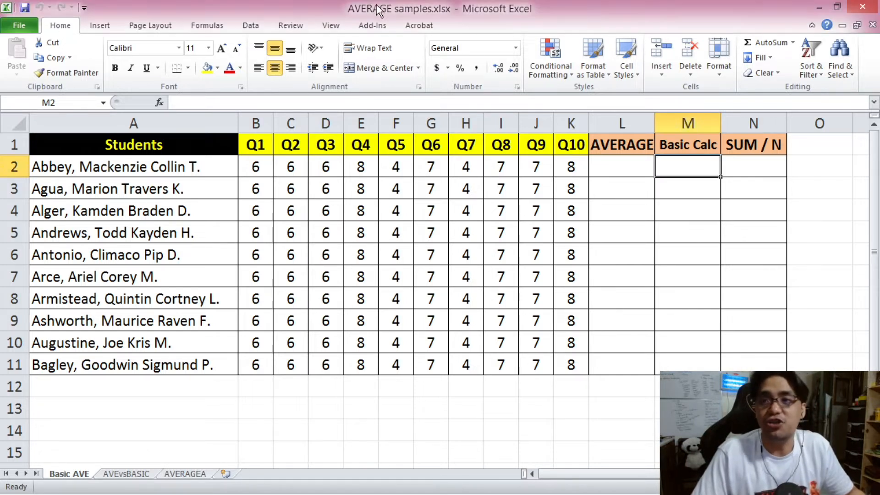
left_click(215, 103)
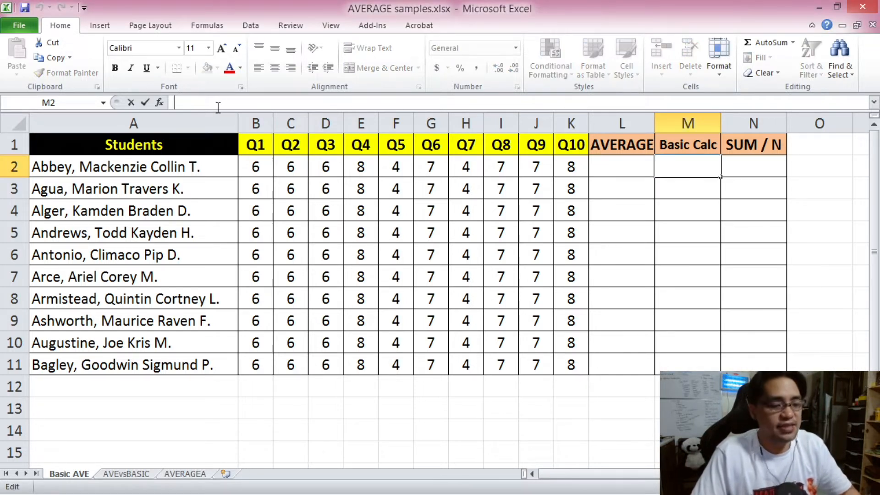
type("=(")
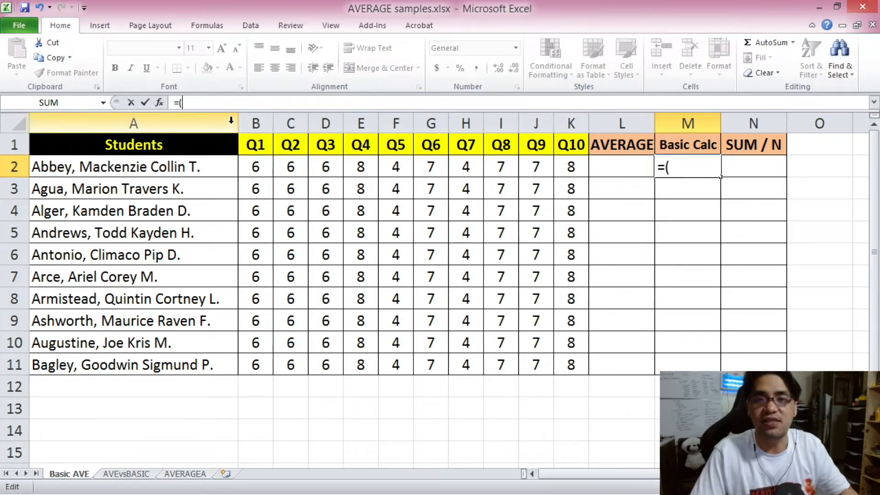
left_click(257, 166)
type("+")
left_click(290, 167)
type("+")
left_click(325, 166)
type("+")
left_click(361, 166)
type("+")
left_click(396, 166)
type("+")
left_click(431, 166)
type("+")
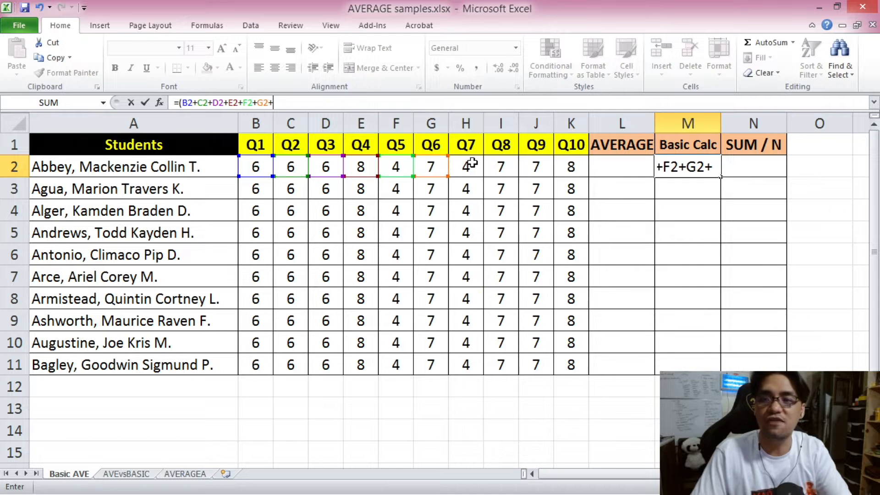
left_click(466, 167)
type("+")
left_click(501, 166)
type("+")
left_click(533, 165)
type("+")
left_click(568, 166)
type("+")
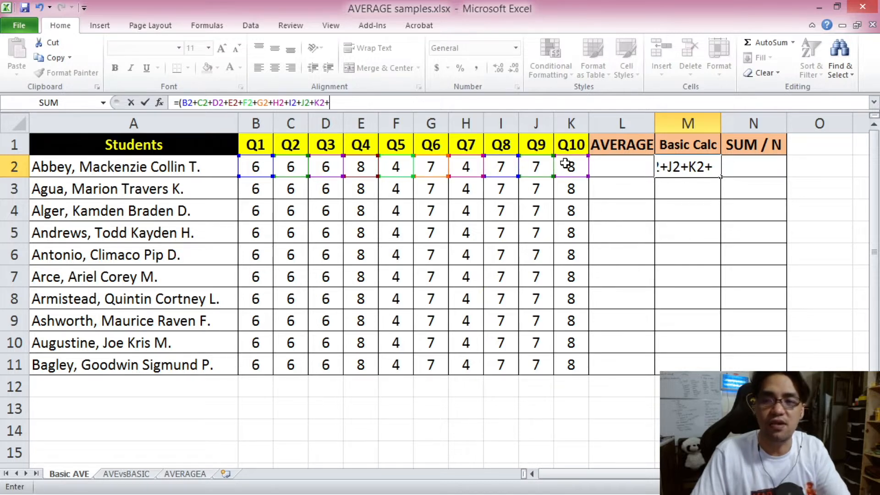
key("BackSpace")
type(")")
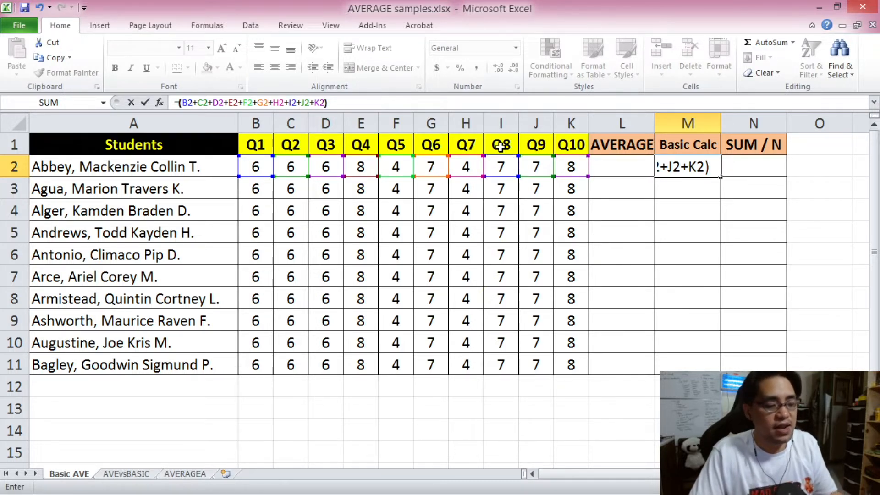
type("/10")
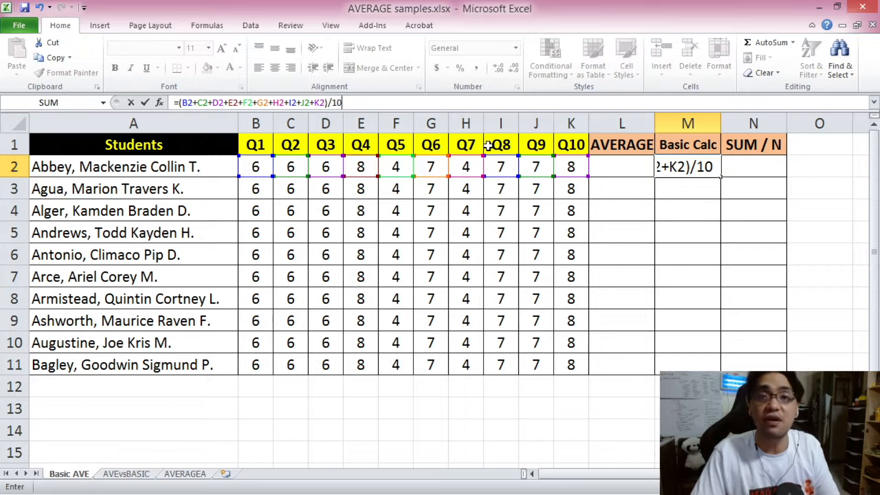
key("Return")
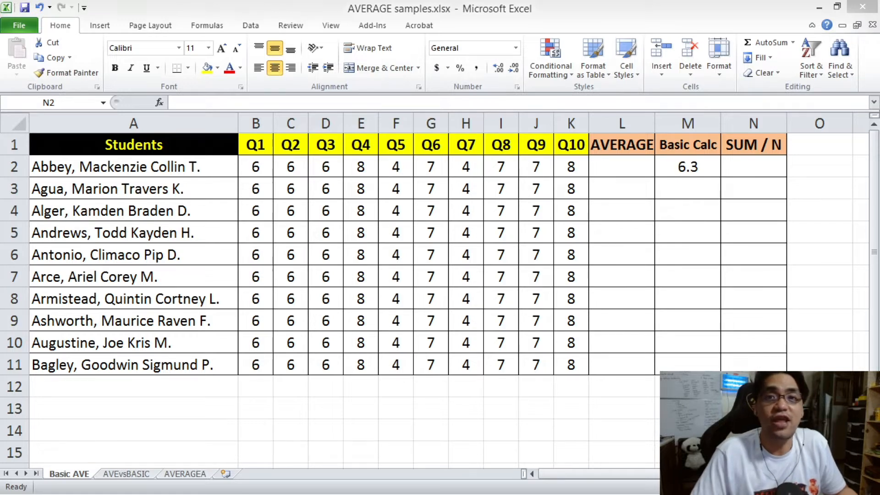
Enter the formula =SUM(B2:K2)/10 in the SUM / N cell N2.
left_click(621, 170)
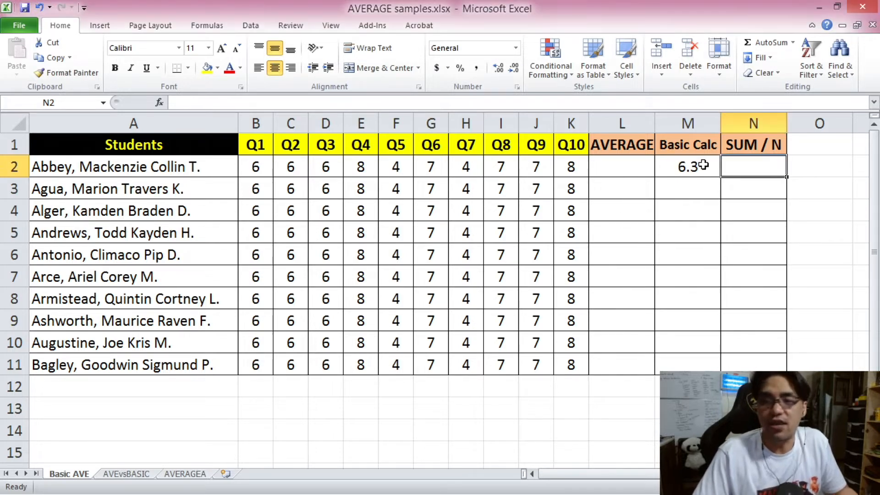
type("=SUM(")
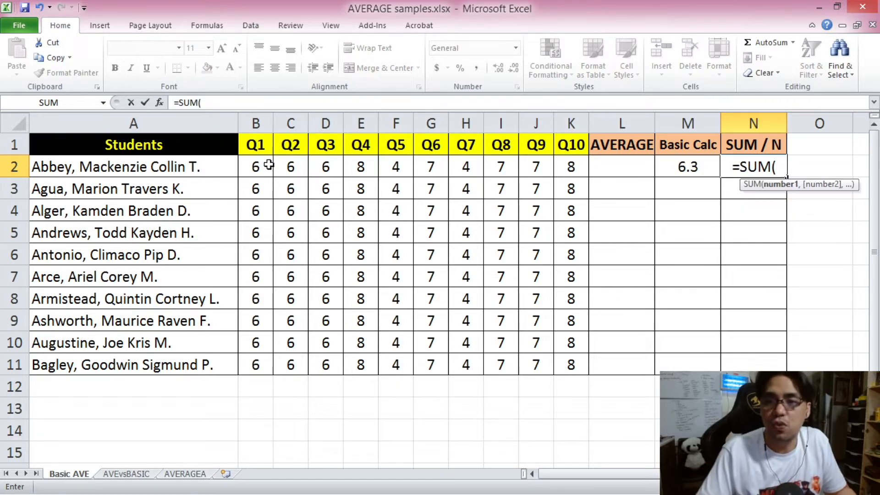
left_click_drag(256, 166, 560, 158)
type(")")
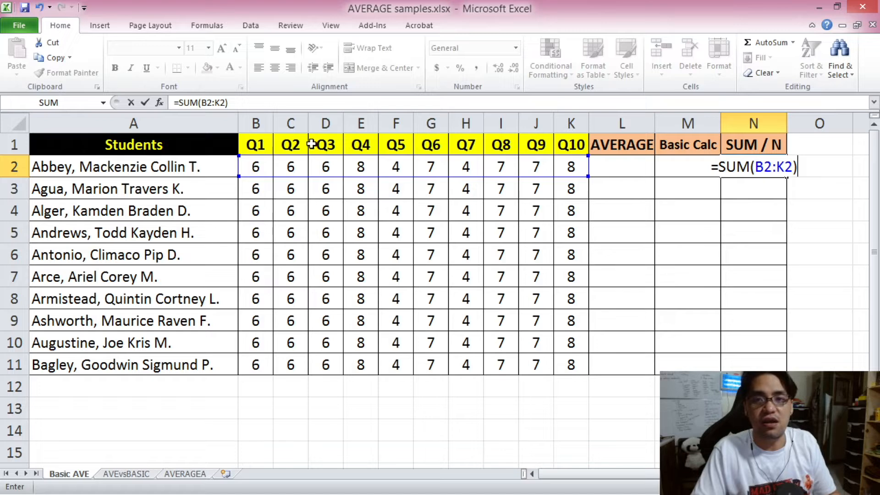
left_click(233, 103)
type("/10")
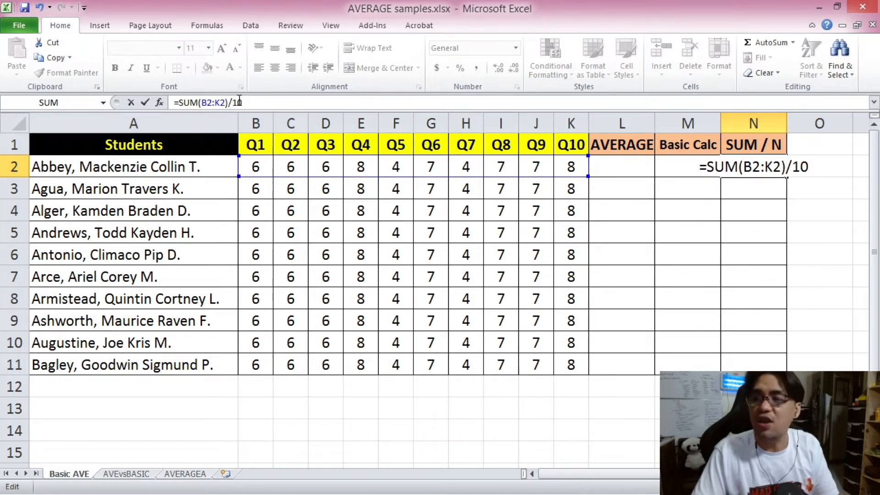
key("Return")
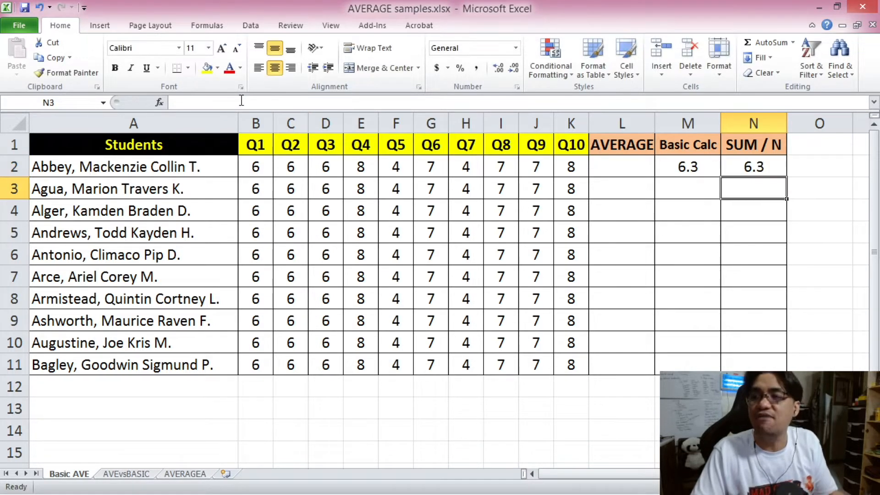
Copy the Basic Calc and SUM / N formulas from M2:N2 down through row 11.
left_click_drag(687, 167, 744, 166)
key("ctrl+c")
left_click_drag(705, 188, 758, 358)
key("ctrl+v")
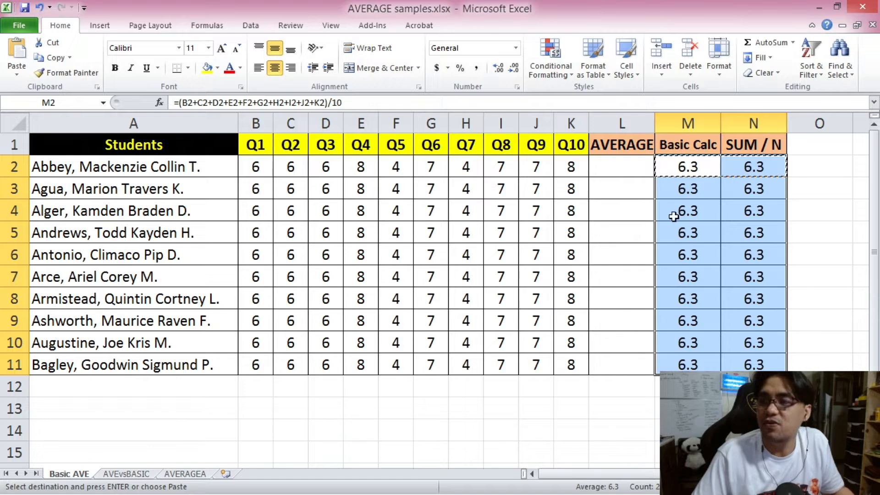
left_click(673, 172)
left_click_drag(676, 171, 687, 353)
key("Escape")
Enter an AVERAGE formula in L2 that lists each quiz cell separately: =AVERAGE(B2,C2,D2,E2,F2,G2,H2,I2,J2,K2).
left_click(634, 170)
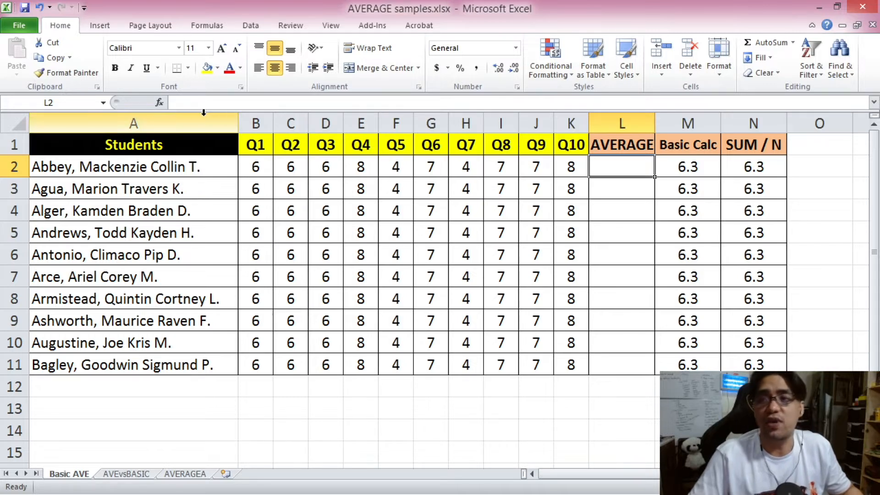
left_click(215, 101)
type("=")
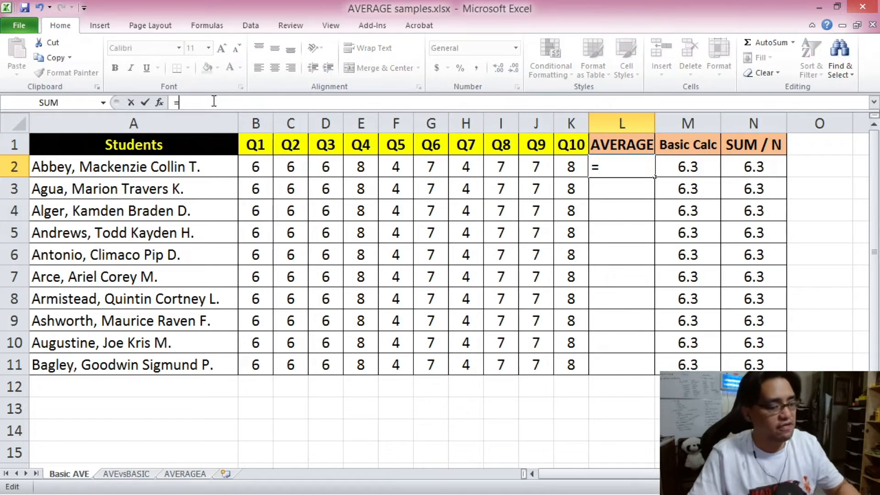
type("AVERAGE(")
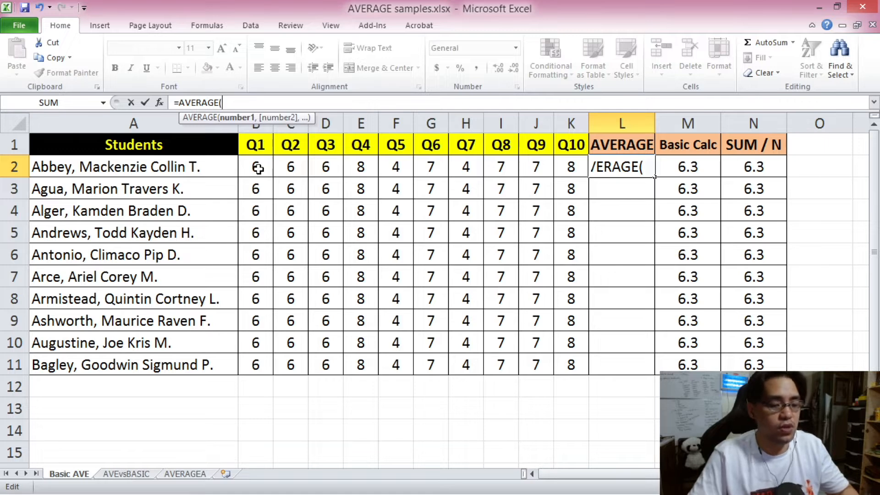
left_click(257, 167)
type(",")
left_click(288, 167)
type(",")
left_click(326, 166)
type(",")
left_click(359, 163)
type(",")
left_click(397, 167)
type(",")
left_click(429, 166)
type(",")
left_click(468, 165)
type(",")
left_click(502, 166)
type(",")
left_click(524, 166)
type(",")
left_click(572, 166)
type(")")
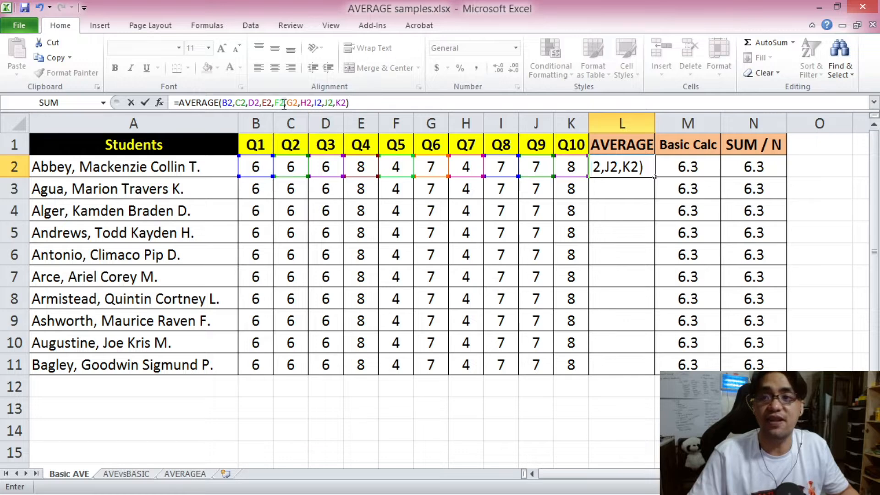
key("Return")
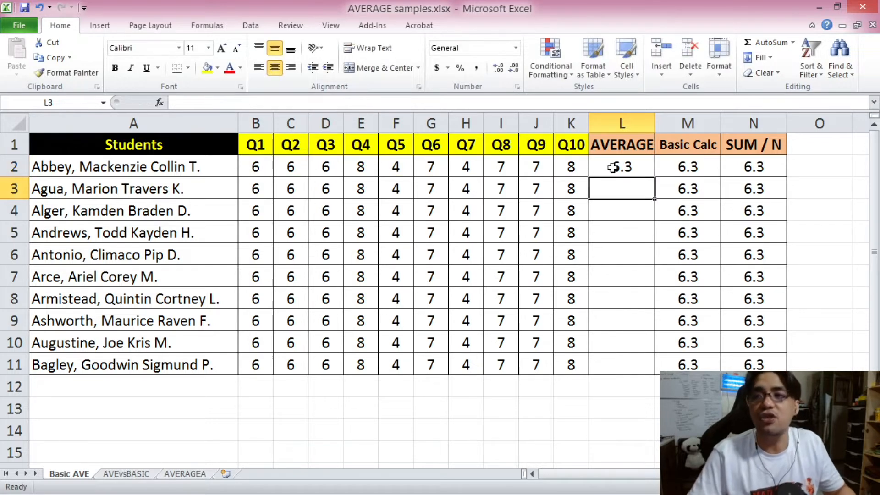
Calculate the second student's average in L3 with an AVERAGE formula over the single range B3:K3.
left_click(183, 101)
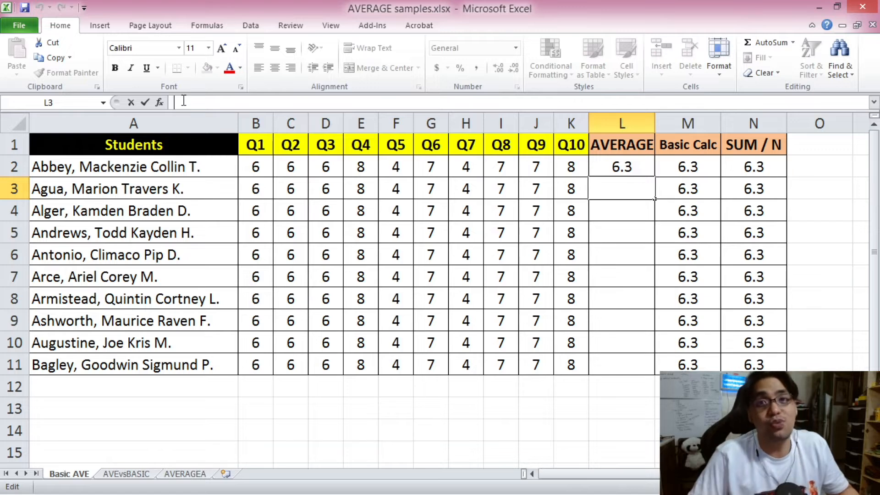
type("=AVERAGE(")
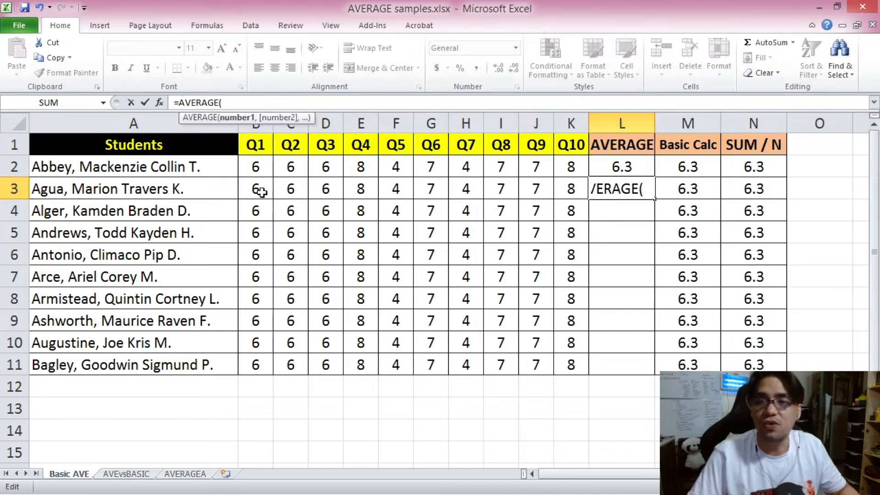
left_click_drag(256, 190, 570, 194)
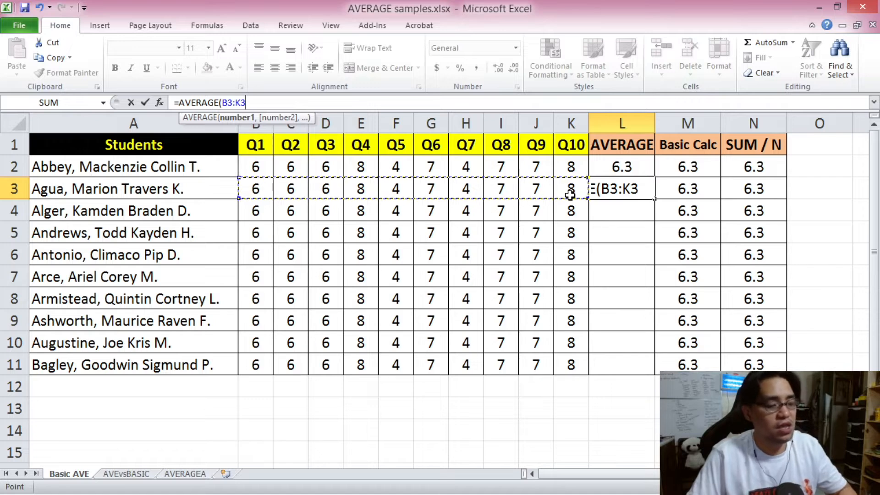
key("Return")
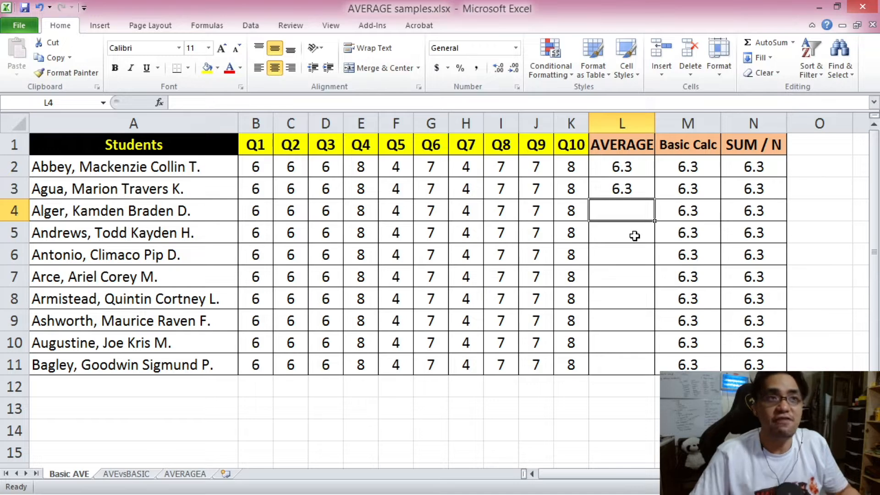
Enter =AVERAGE(B4:F4,G4:K4) in L4 to average the third student's quizzes as two ranges.
type("=AVERAGE(")
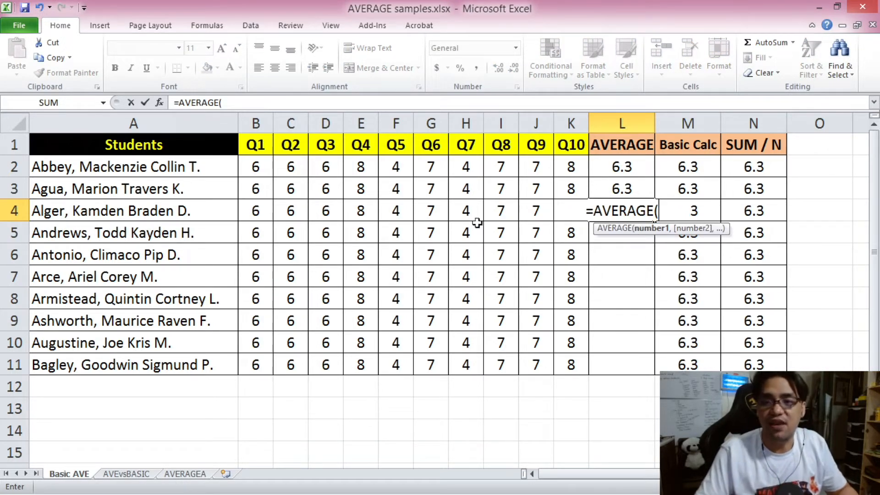
left_click(254, 211)
left_click_drag(253, 210, 392, 211)
left_click(261, 103)
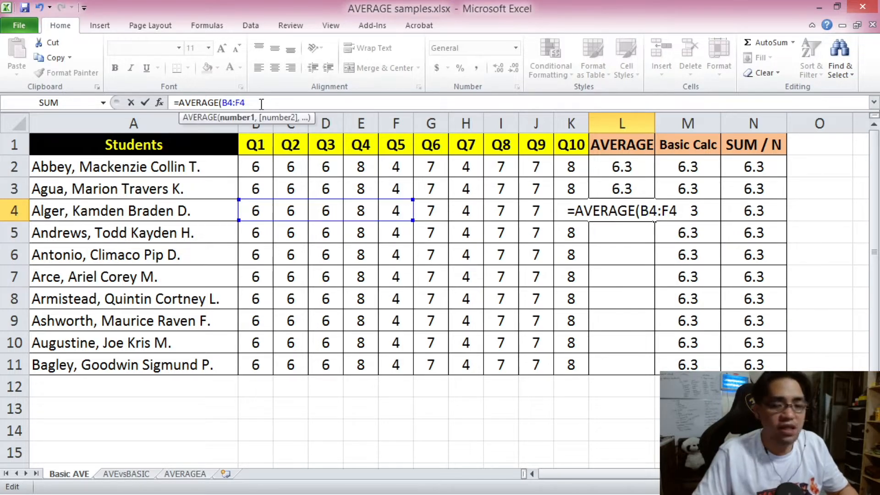
type(",")
left_click_drag(428, 211, 568, 212)
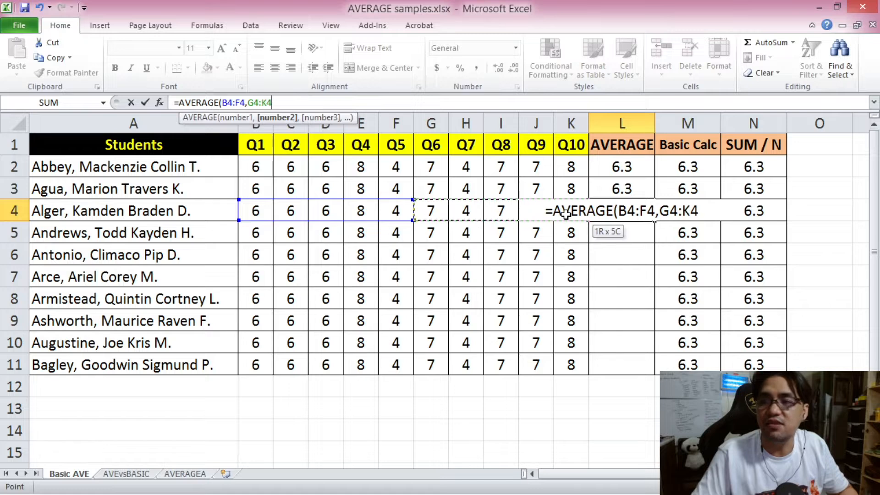
type(")")
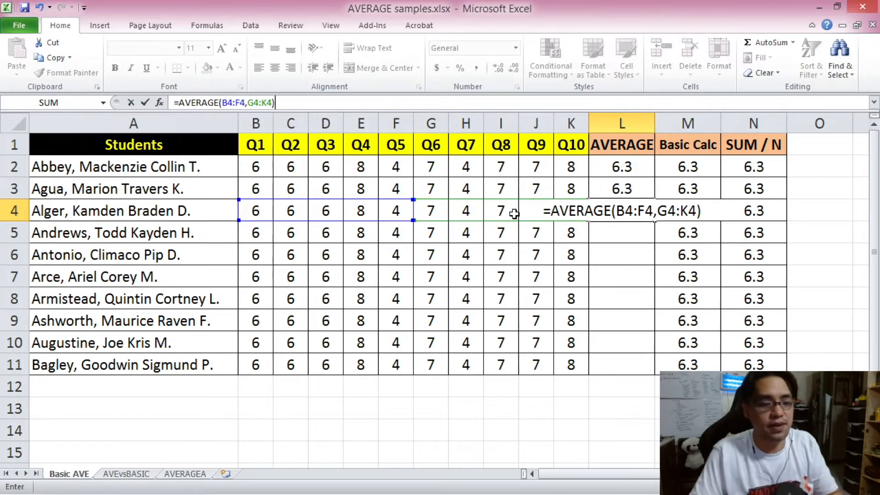
key("Return")
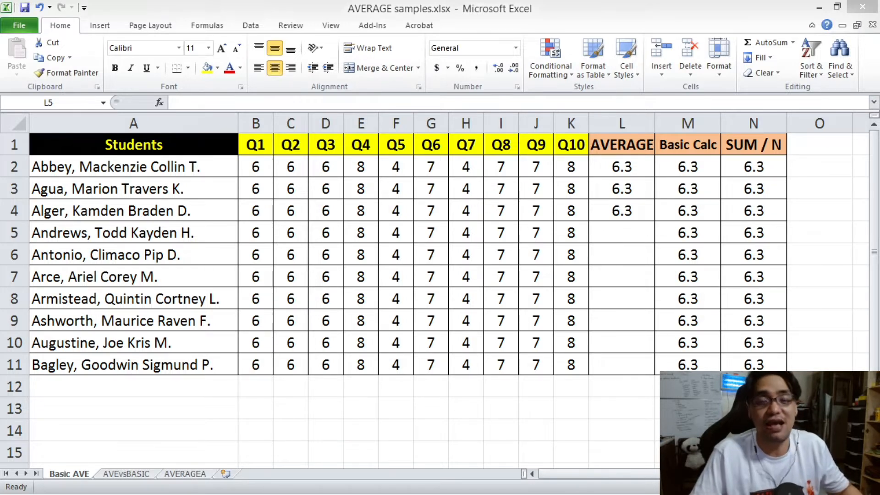
Enter =AVERAGE(AVERAGE(B5:F5),AVERAGE(G5:K5)) in L5 to average the fourth student's quizzes with nested AVERAGE functions.
left_click(647, 225)
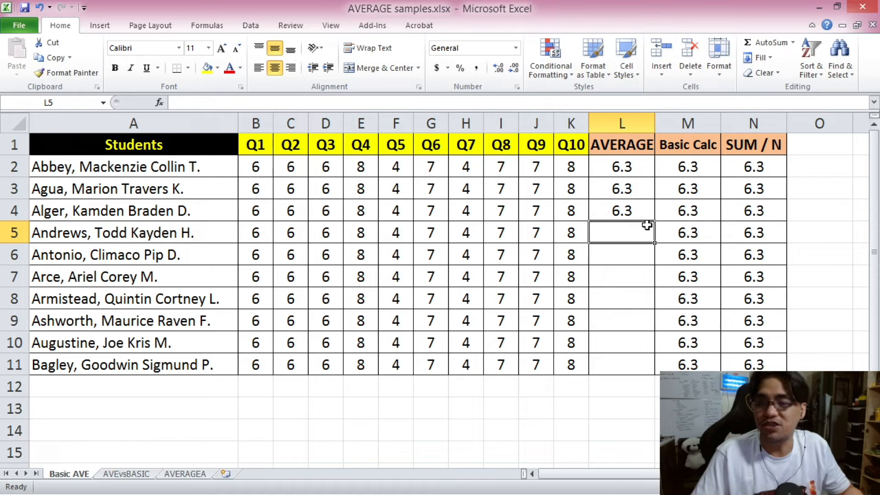
type("=AVERAG")
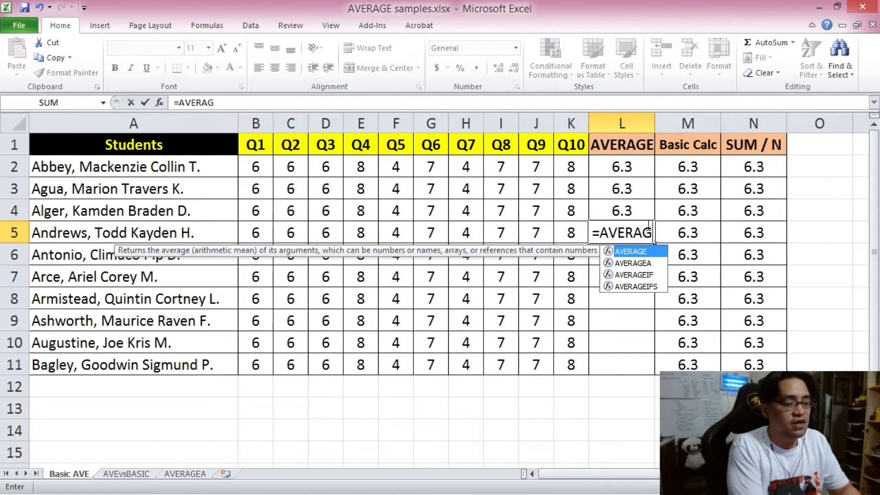
type("E(")
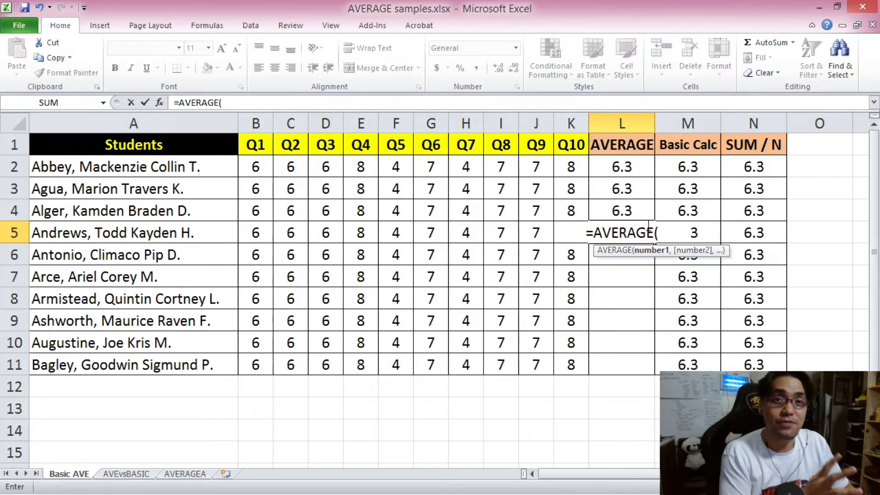
type("AVERAGE(")
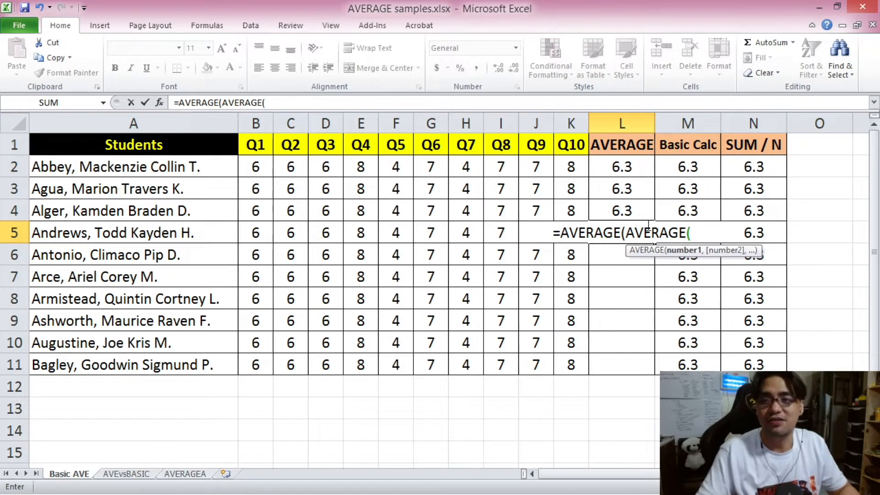
left_click_drag(257, 230, 379, 238)
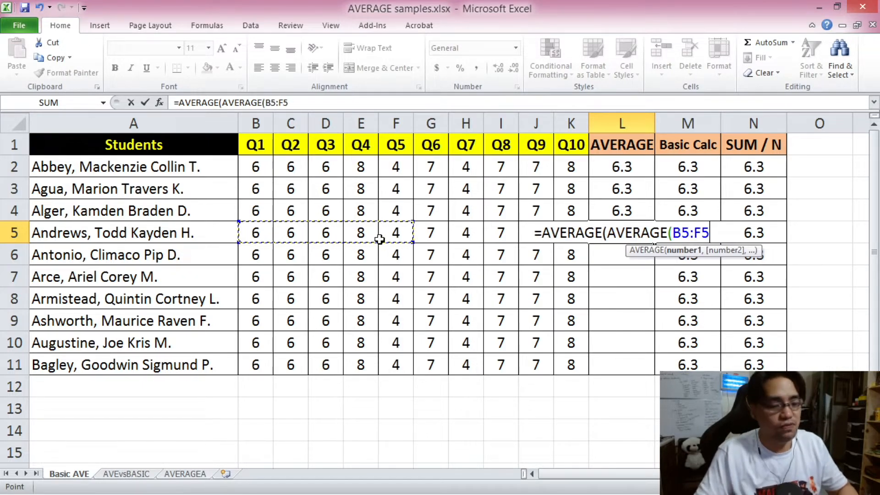
type("),")
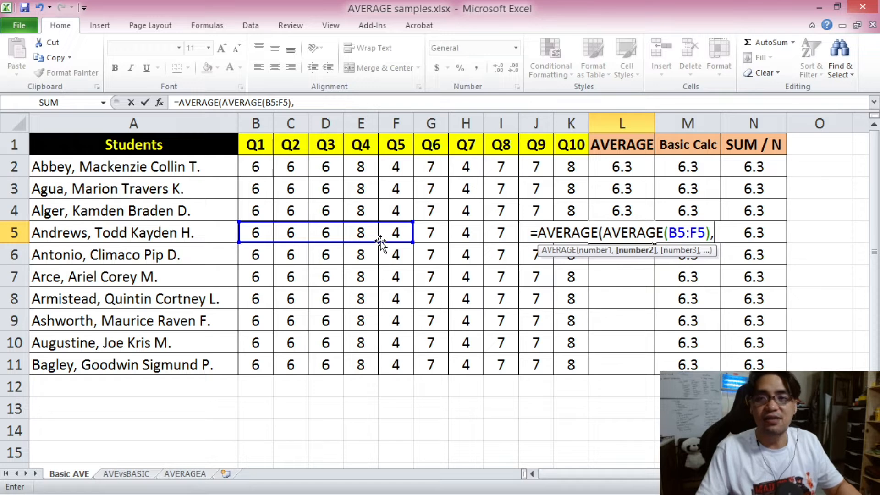
type("AVERAGE(")
left_click_drag(426, 234, 561, 240)
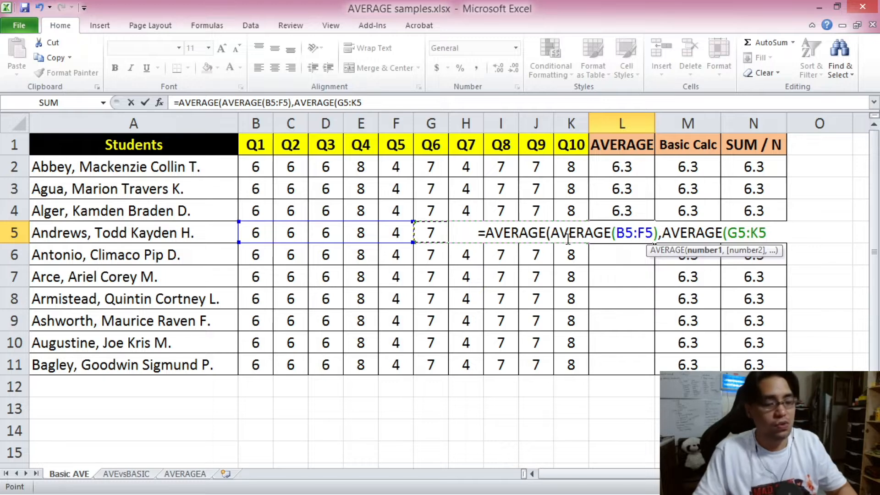
type(")")
left_click(376, 103)
type(")")
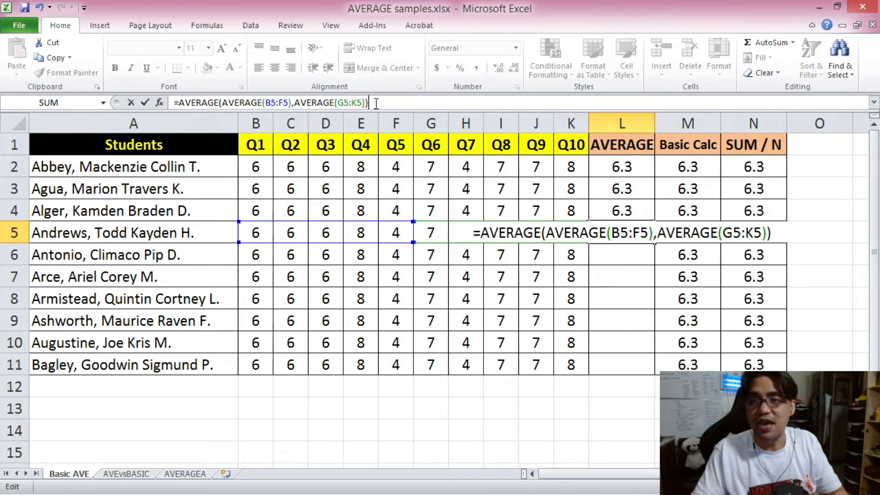
key("Return")
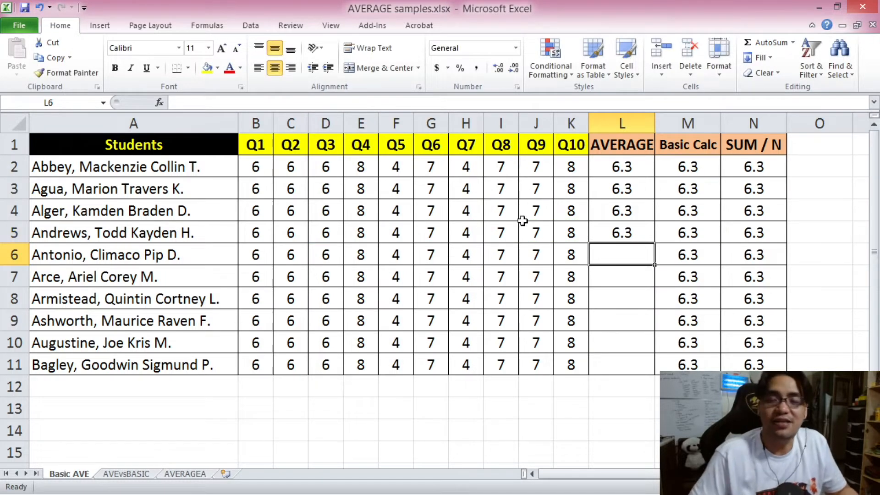
Copy the nested AVERAGE formula from L5 down through L11 for the remaining students.
left_click(618, 236)
key("ctrl+c")
left_click_drag(619, 236, 624, 360)
key("ctrl+v")
left_click(634, 190)
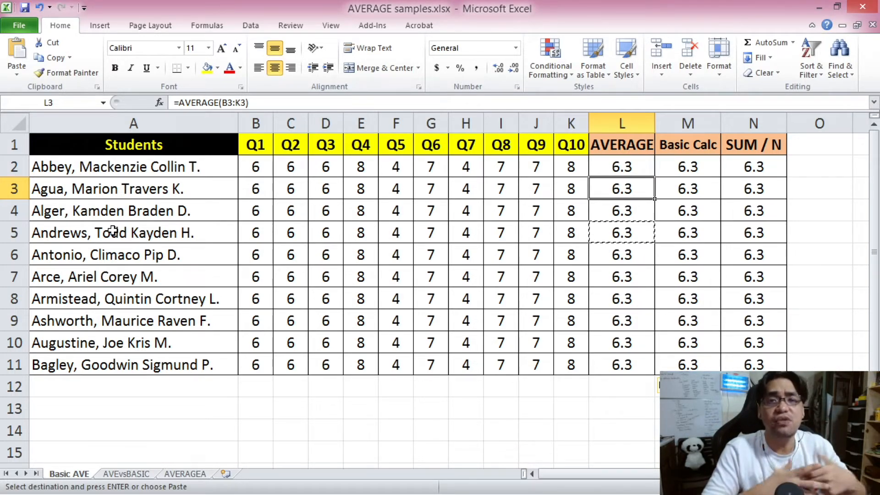
key("ctrl+Home")
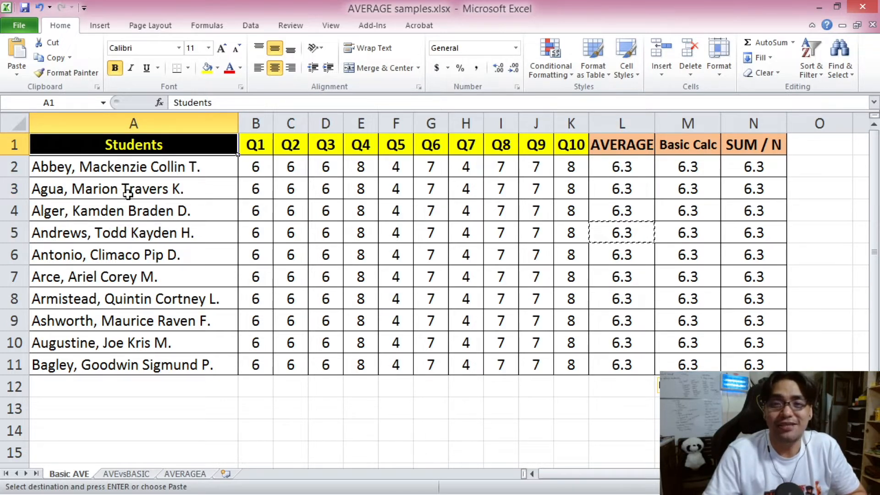
left_click_drag(136, 144, 559, 361)
left_click(171, 145)
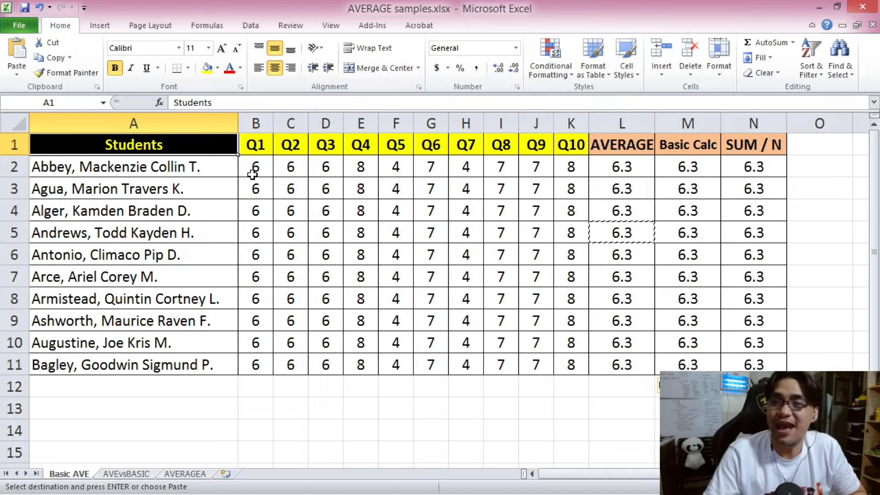
left_click_drag(252, 171, 558, 173)
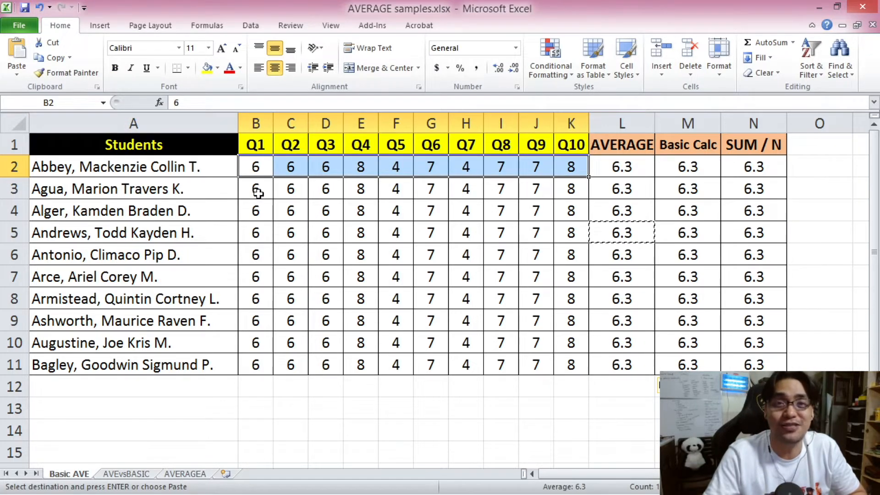
key("ctrl+Home")
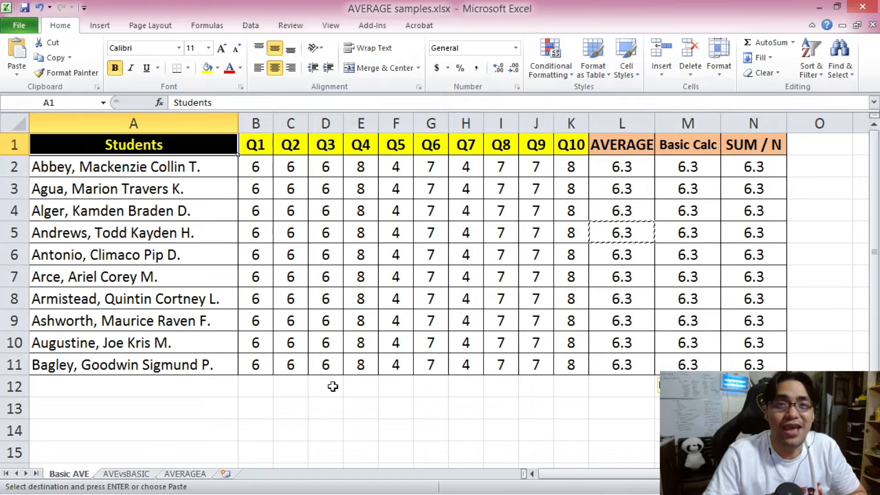
Open the AVEvsBASIC sheet and examine the shaded quiz cells that are blank or contain 0 or A.
left_click(145, 474)
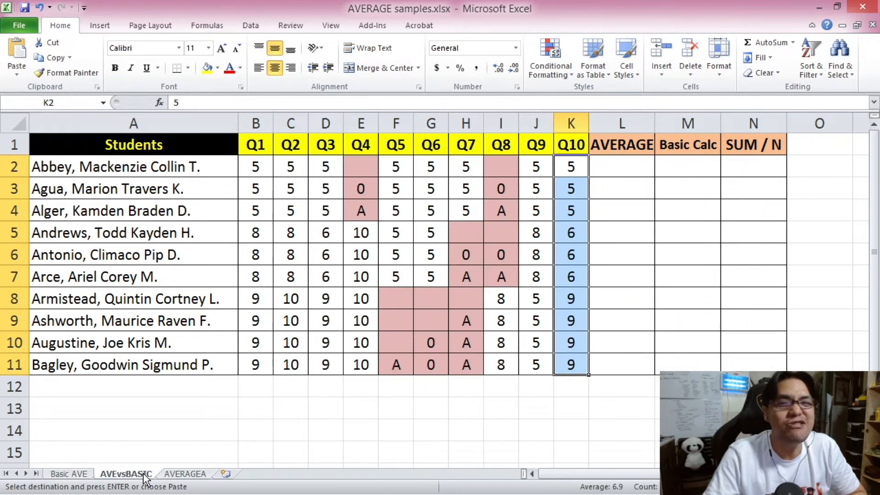
left_click(305, 249)
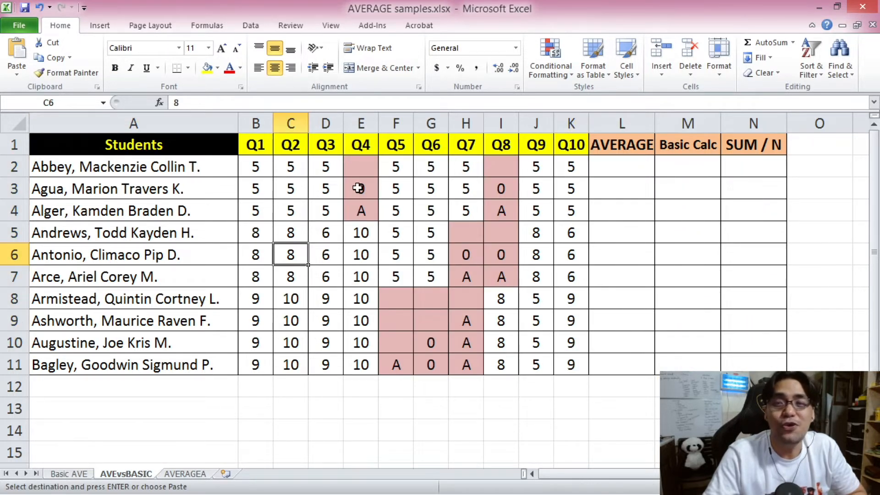
left_click(361, 162)
left_click(359, 186)
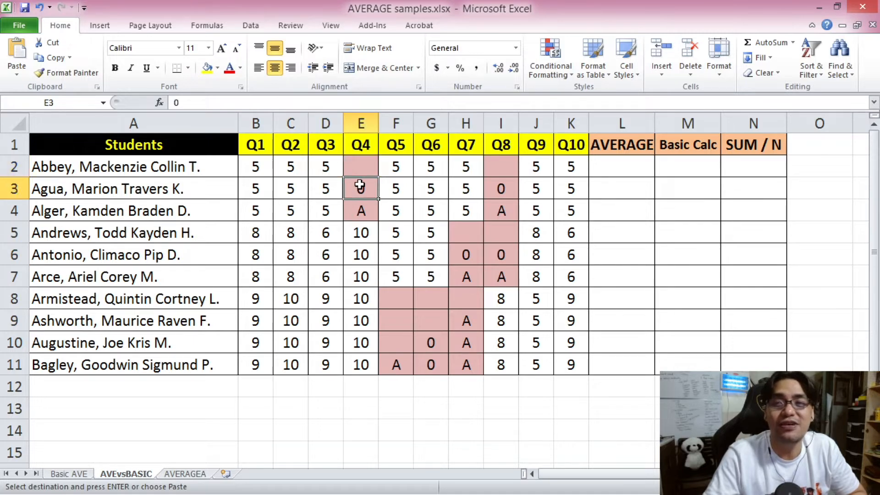
left_click(363, 212)
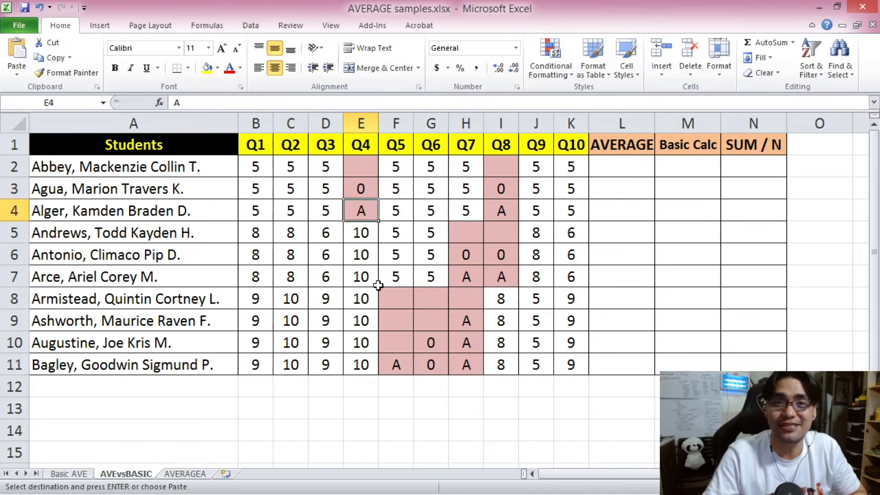
left_click(167, 141)
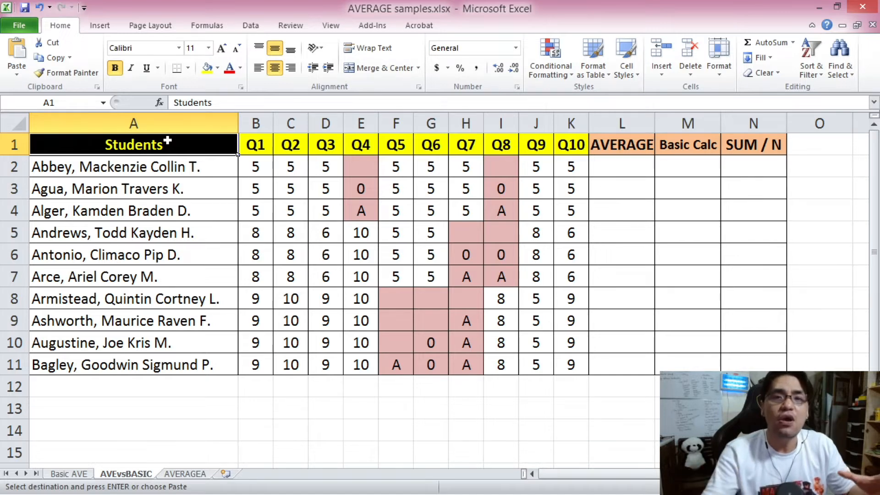
left_click(371, 192)
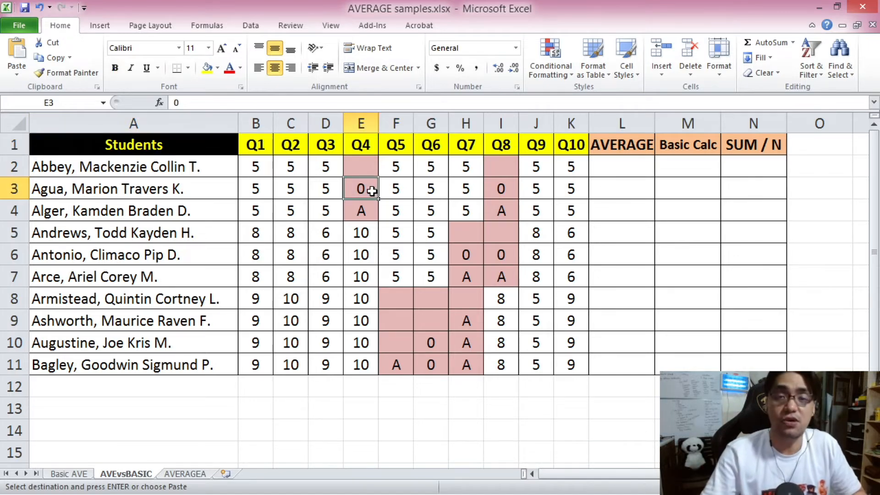
left_click(154, 145)
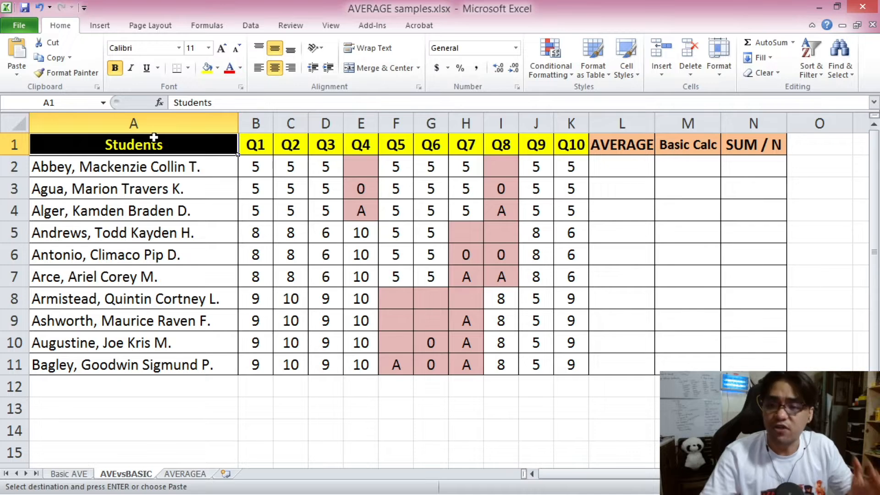
left_click(356, 165)
left_click(501, 167)
left_click(354, 165)
key("Escape")
left_click(507, 162)
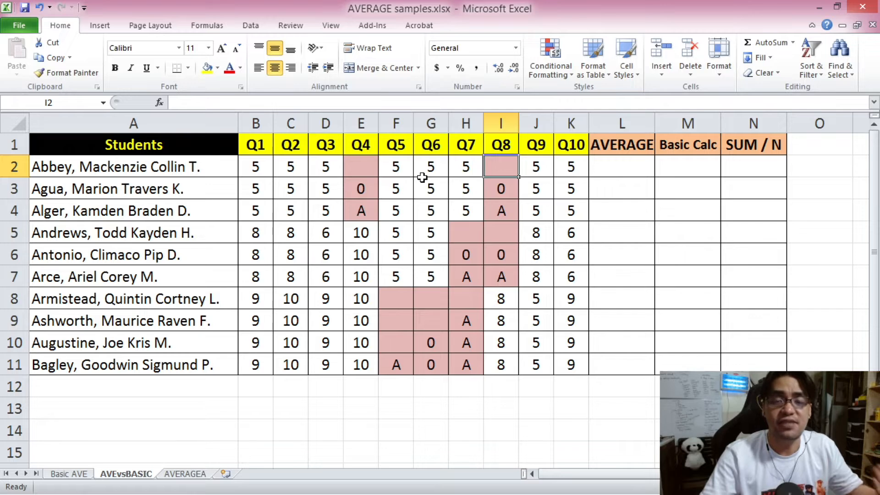
left_click(396, 207)
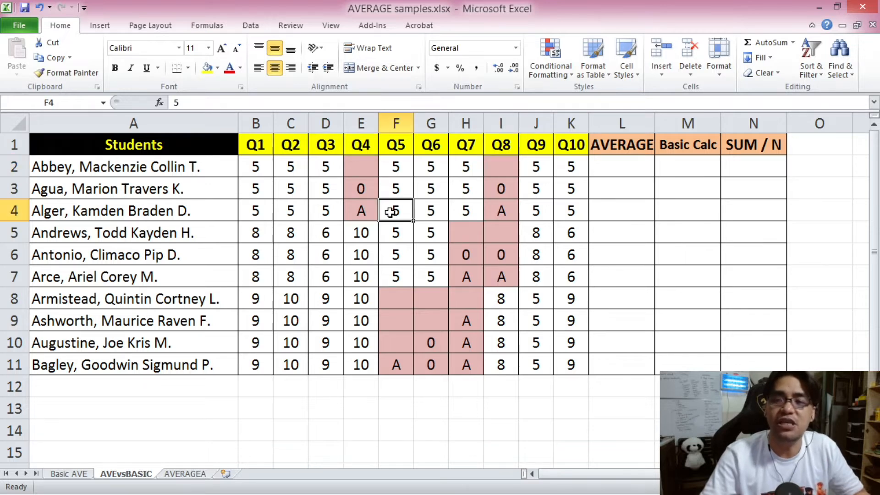
left_click(359, 213)
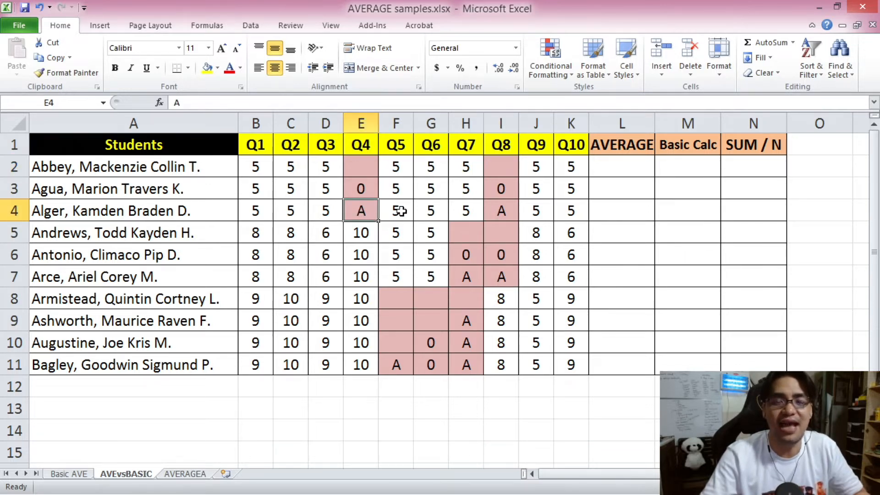
left_click(165, 144)
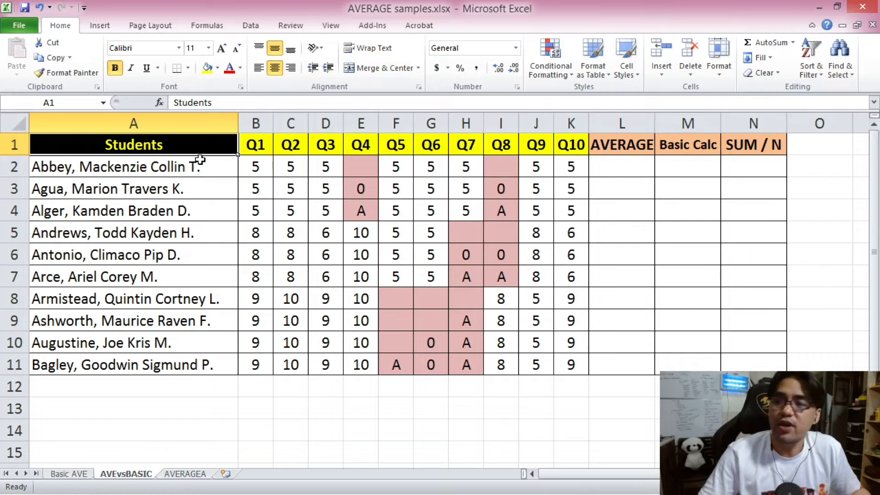
Review the AVERAGE, Basic Calc and SUM / N column headings against the shaded Q4 entries in E2:E4.
left_click(635, 149)
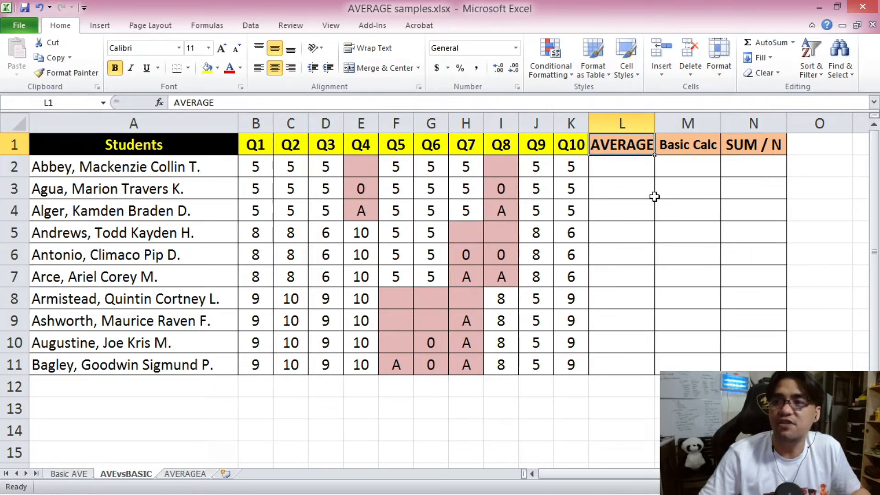
left_click(681, 147)
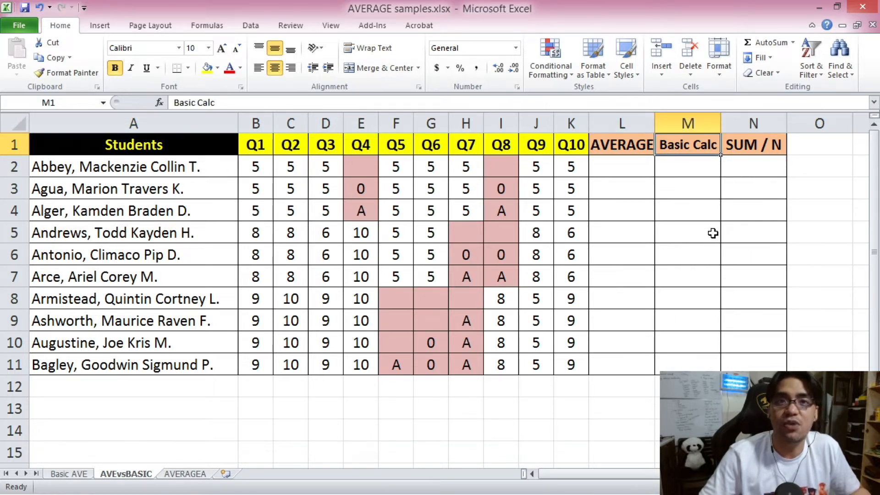
left_click(756, 144)
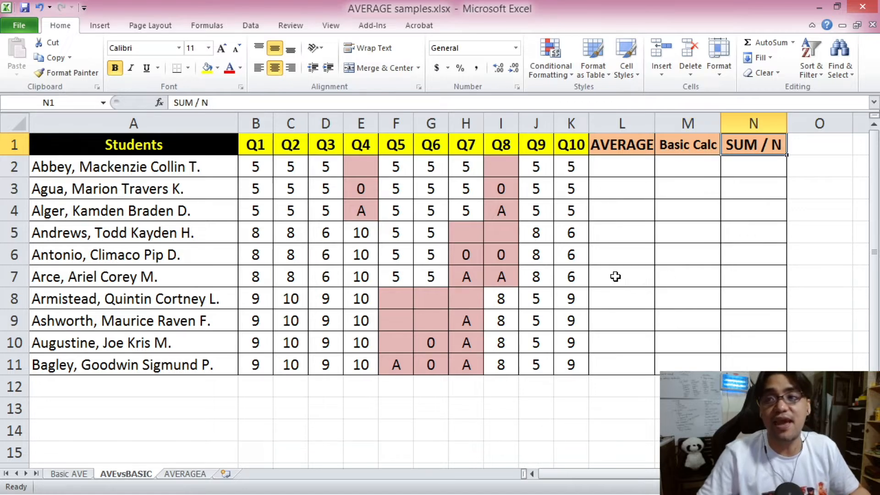
left_click_drag(628, 148, 734, 145)
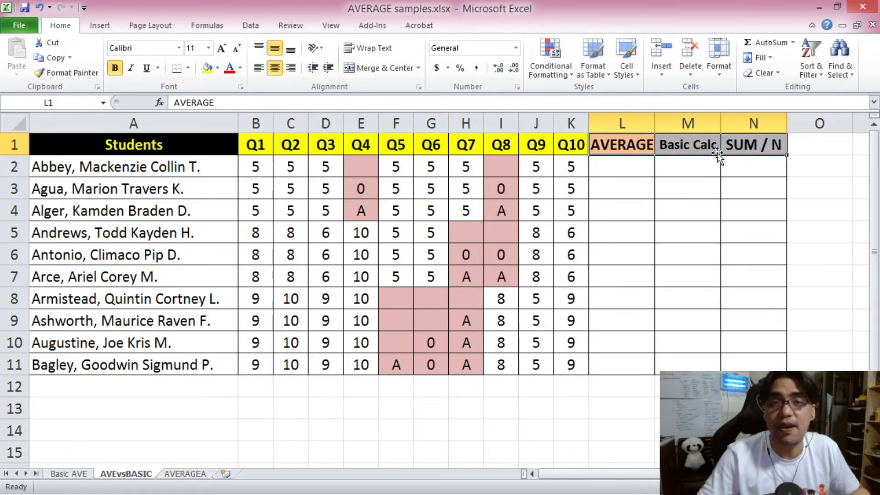
left_click(365, 175)
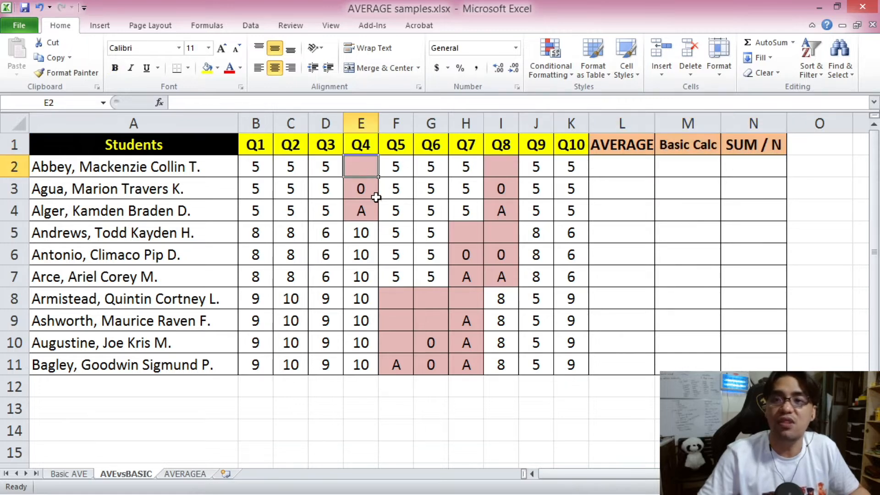
left_click(366, 188)
left_click(356, 219)
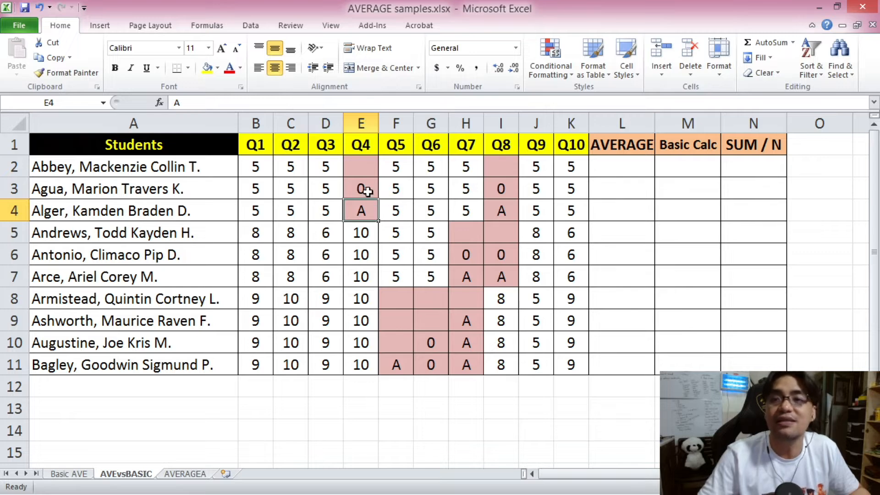
Calculate the first student's average in L2 with =AVERAGE(B2:K2).
left_click(622, 166)
left_click_drag(256, 167, 571, 168)
left_click(622, 165)
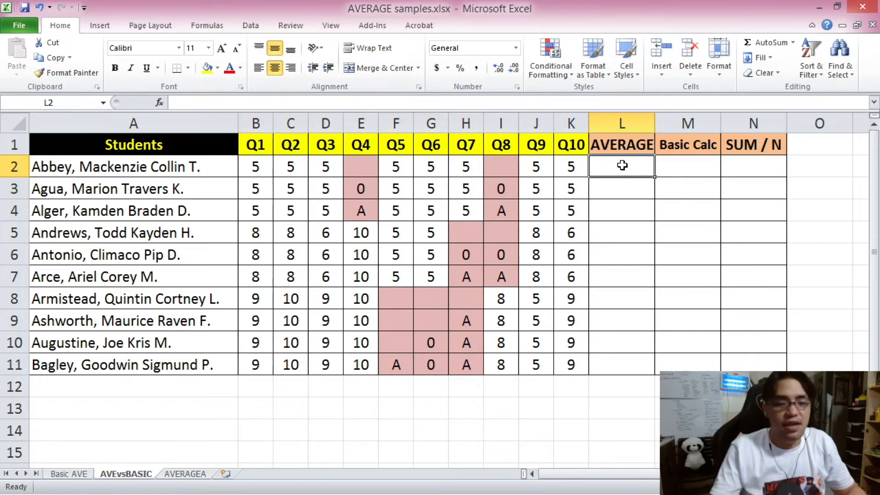
left_click(508, 105)
type("=AVERAGE(")
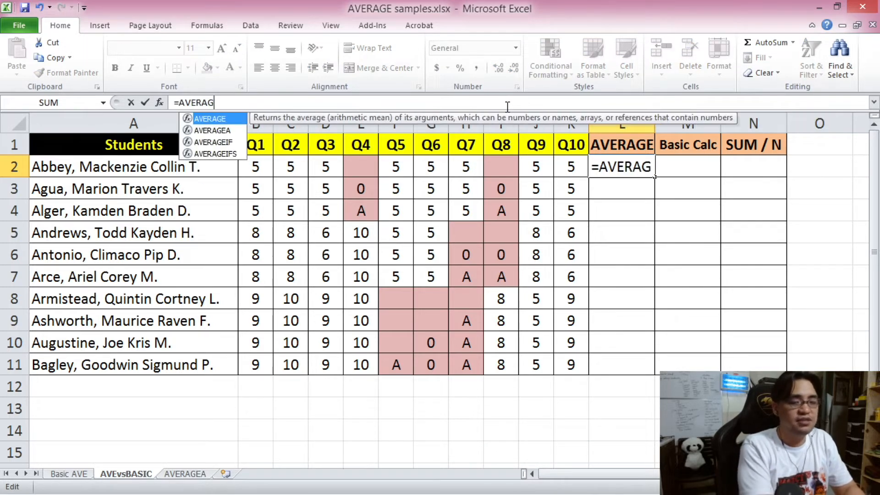
left_click_drag(256, 166, 559, 163)
type(")")
key("Return")
Enter =(B2+C2+D2+E2+F2+G2+H2+I2+J2+K2)/10 in M2 as the first student's Basic Calc average.
left_click(686, 171)
left_click(334, 96)
type("=(")
left_click(249, 162)
type("+")
left_click(289, 167)
type("+")
left_click(326, 167)
type("+")
left_click(361, 167)
type("+")
left_click(395, 167)
type("+")
left_click(431, 167)
left_click(467, 166)
type("+")
left_click(501, 166)
type("+")
left_click(536, 166)
type("+")
left_click(571, 165)
type(")/10")
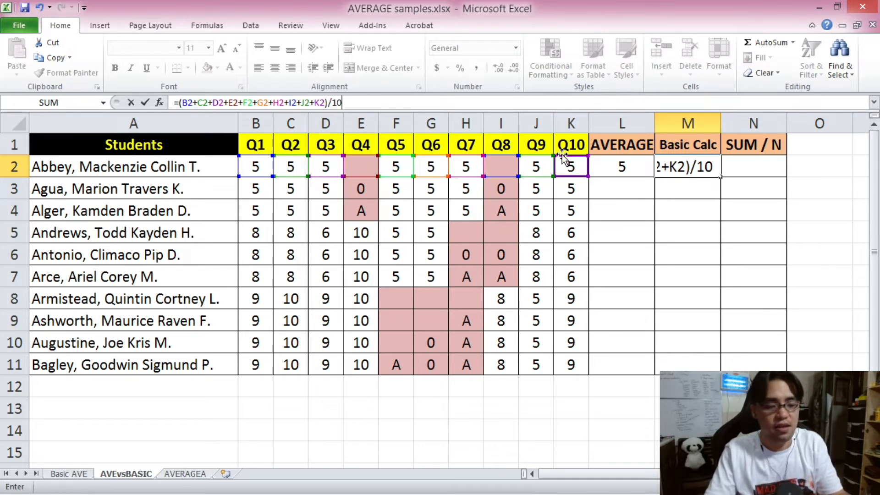
key("Return")
Enter =SUM(B2:K2)/10 in N2 as the first student's SUM / N average.
left_click(742, 169)
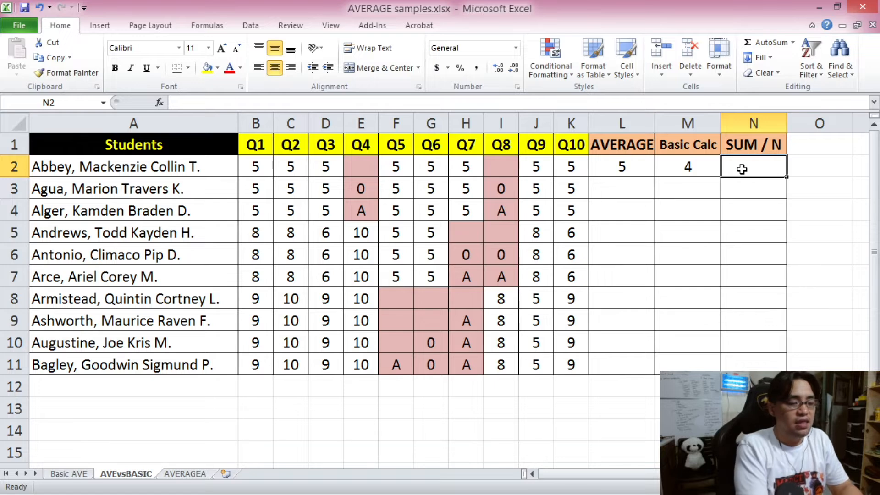
type("=SUM(")
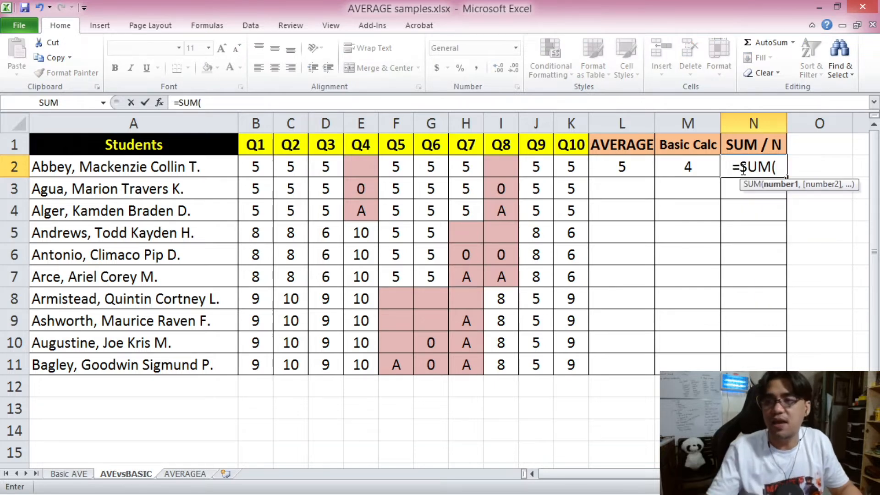
left_click_drag(255, 167, 581, 171)
type(")/10")
key("Return")
key("Up")
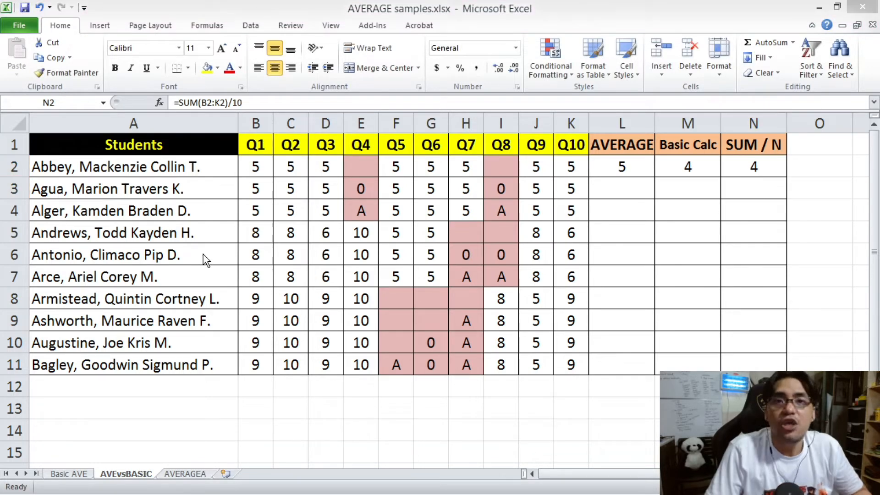
Compare the AVERAGE, Basic Calc and SUM / N formulas and results in L2:N2.
left_click(646, 167)
left_click(693, 168)
left_click(752, 168)
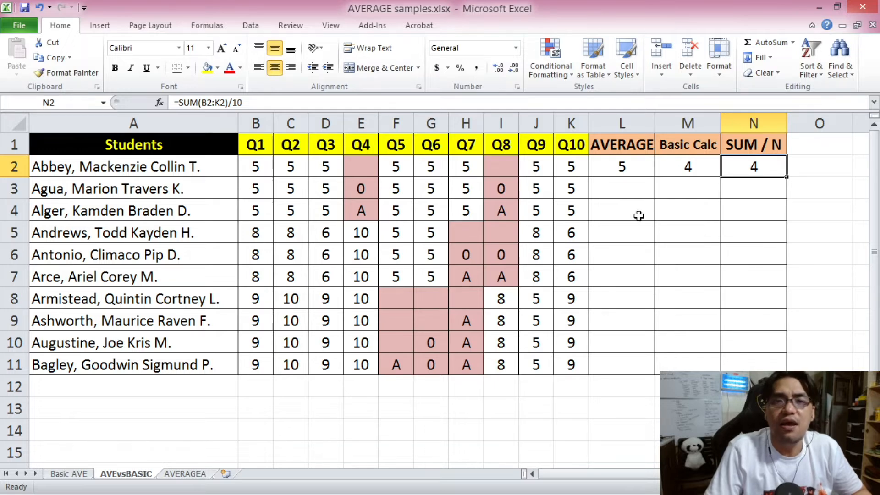
left_click(621, 170)
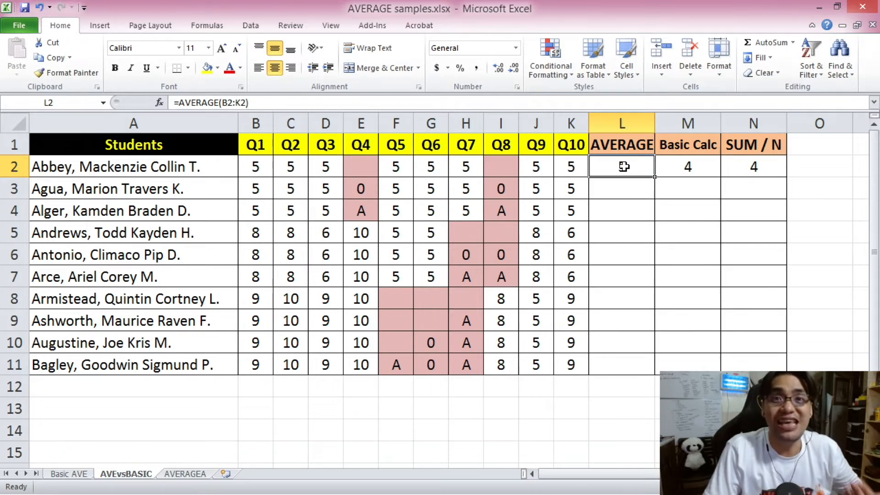
key("Right")
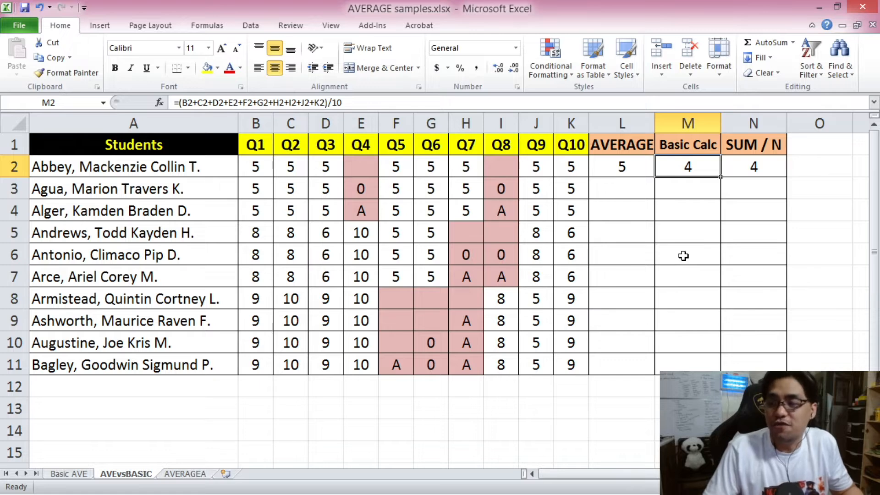
left_click(736, 160)
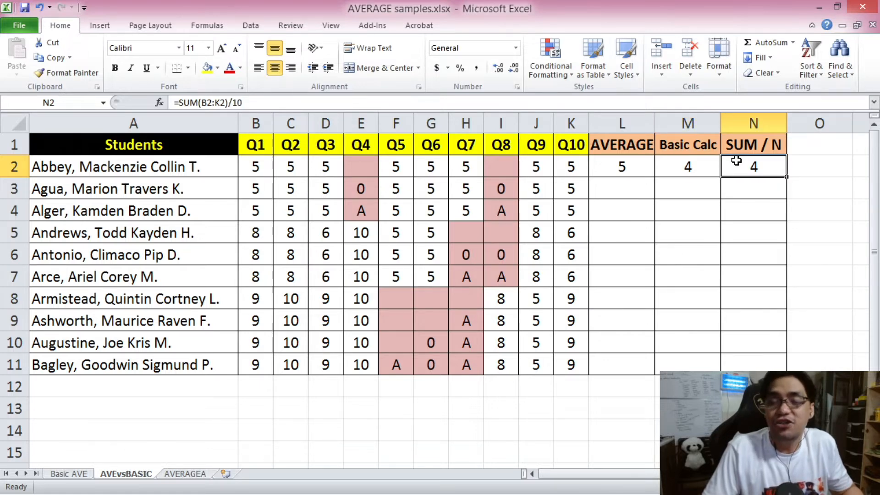
Examine the first student's quiz scores in B2:K2, separating the filled cells from the blank Q4 and Q8 cells.
left_click(257, 166)
left_click(290, 167)
left_click(328, 167)
left_click(363, 167)
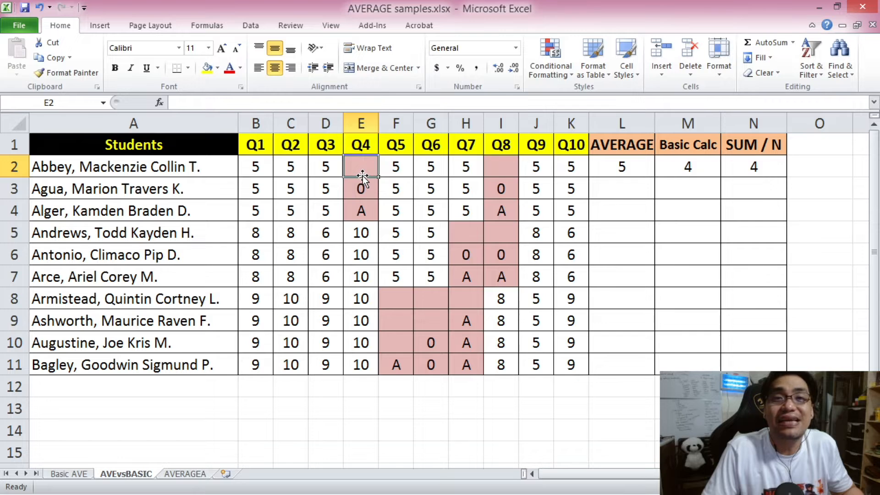
left_click(270, 167)
left_click_drag(272, 166, 564, 164)
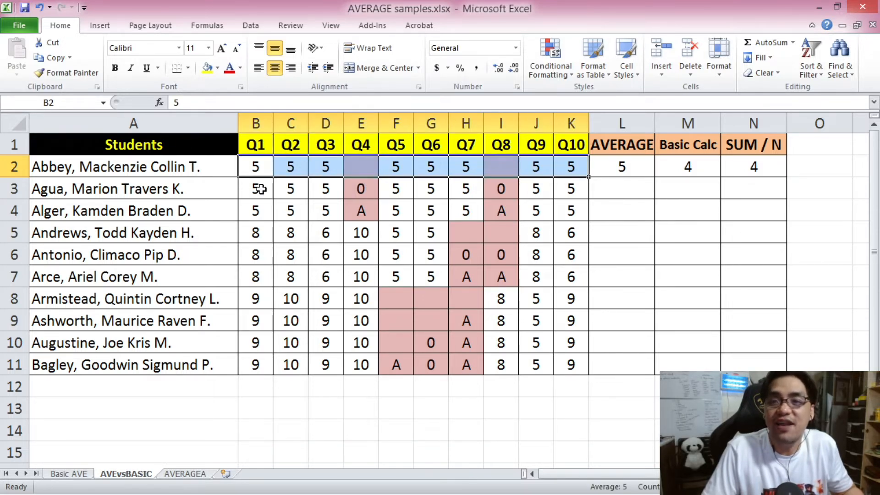
left_click(262, 168)
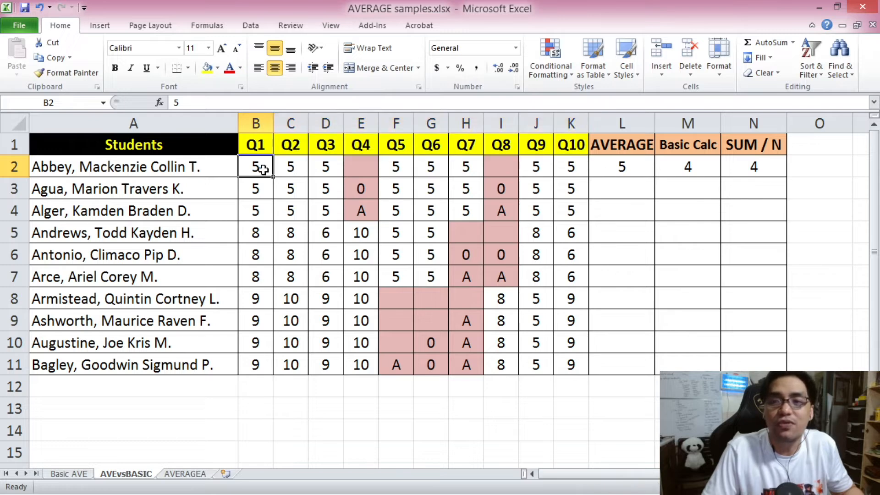
left_click_drag(255, 168, 321, 171)
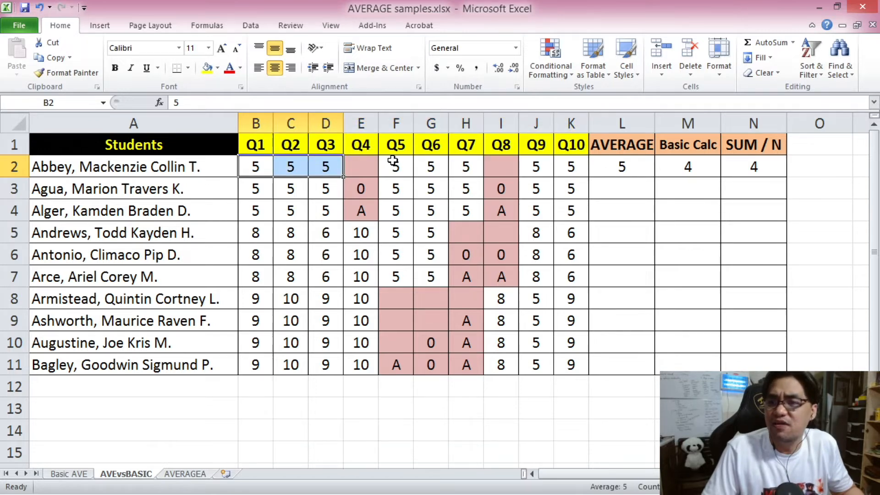
left_click_drag(393, 167, 466, 171)
left_click_drag(534, 168, 555, 168)
left_click(378, 165)
left_click(487, 165)
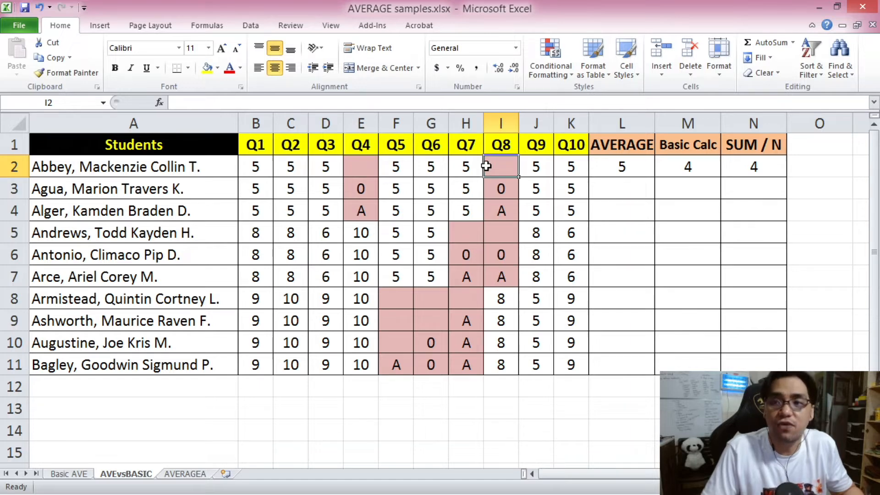
left_click_drag(259, 166, 559, 174)
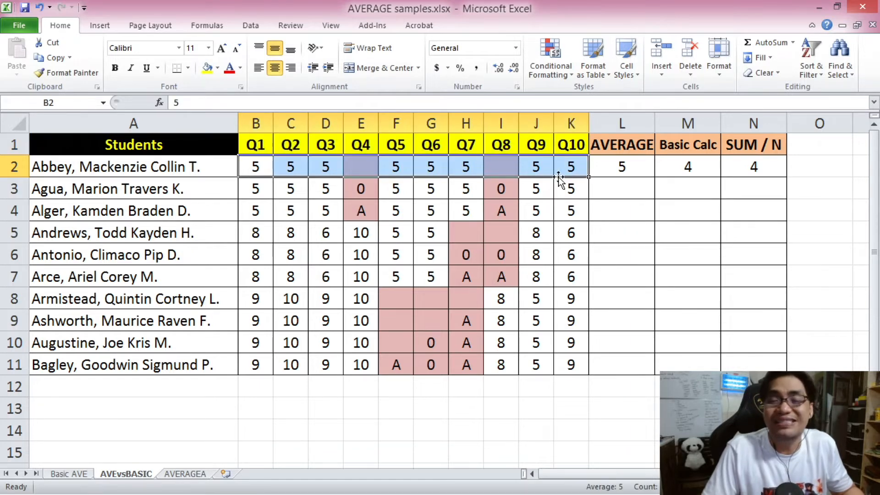
Check the M2 and L2 formulas against the blank cells E2 and I2 and the scores that AVERAGE counts in row 2.
left_click(691, 168)
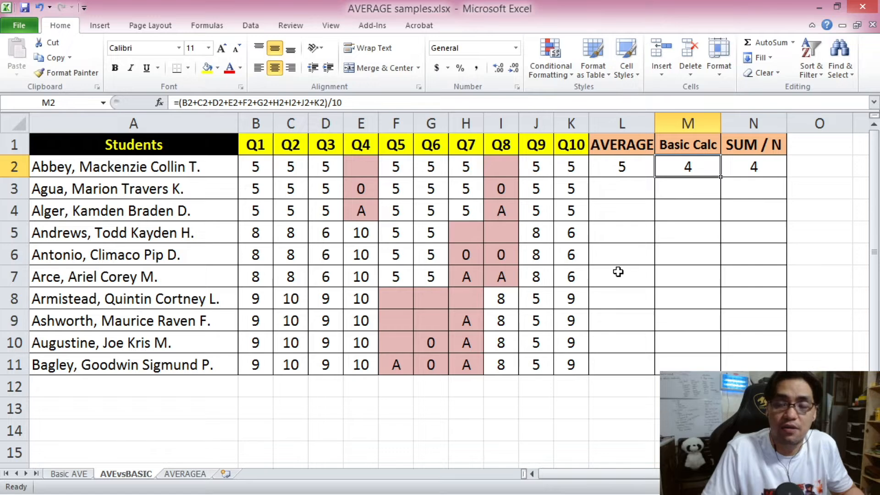
key("Left")
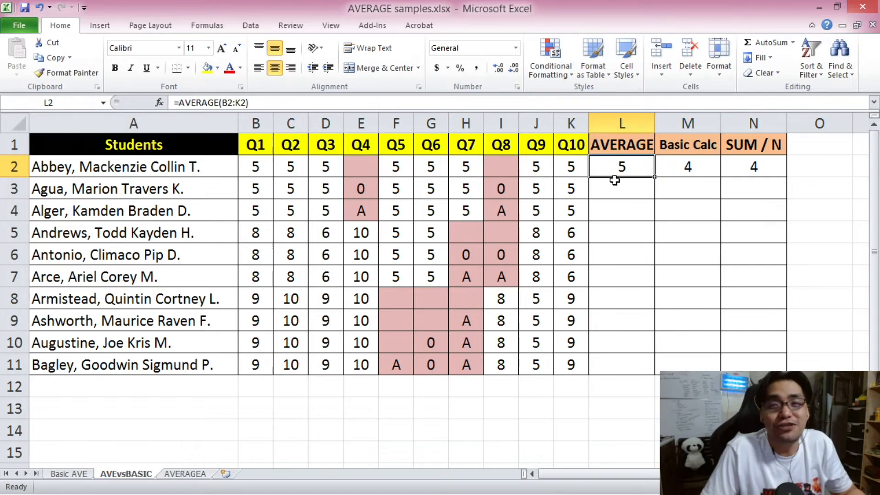
left_click(367, 170)
left_click(507, 167)
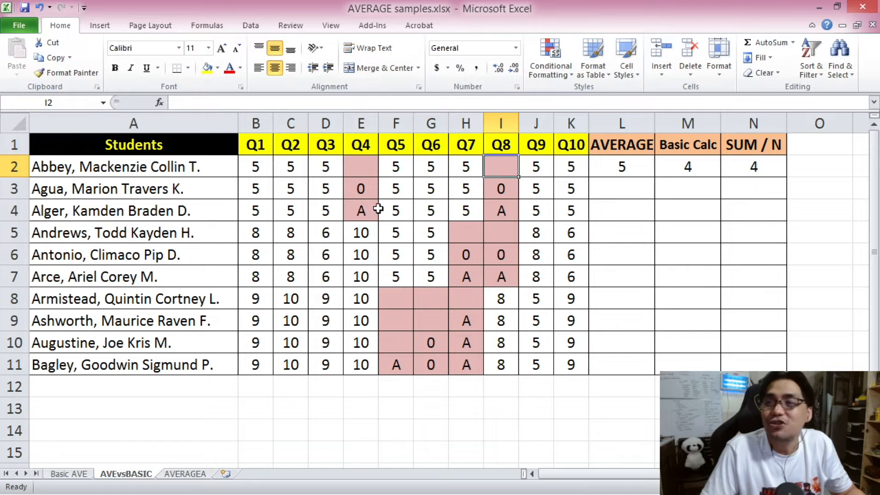
left_click(633, 177)
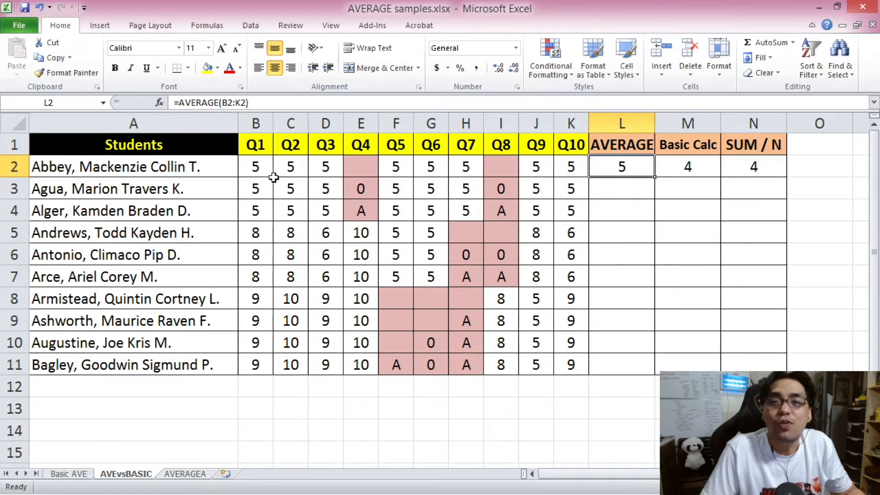
left_click(264, 169)
left_click(291, 167)
left_click(325, 166)
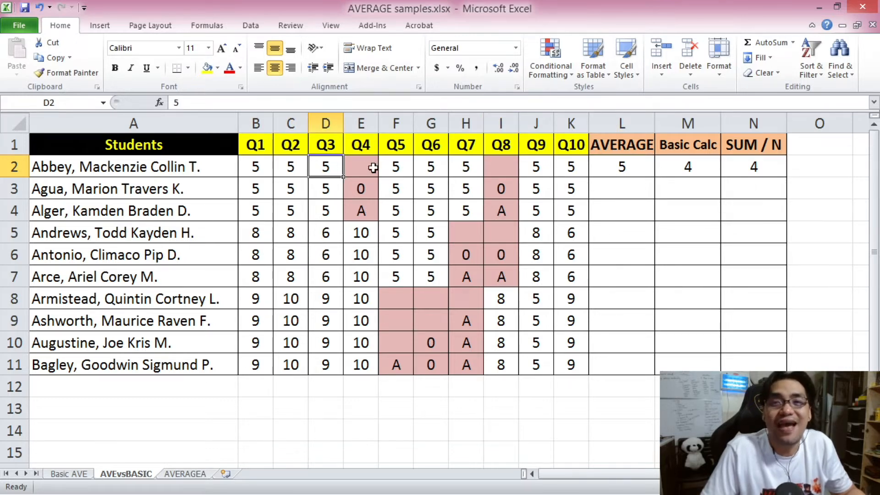
left_click(399, 168)
left_click(430, 168)
left_click(469, 167)
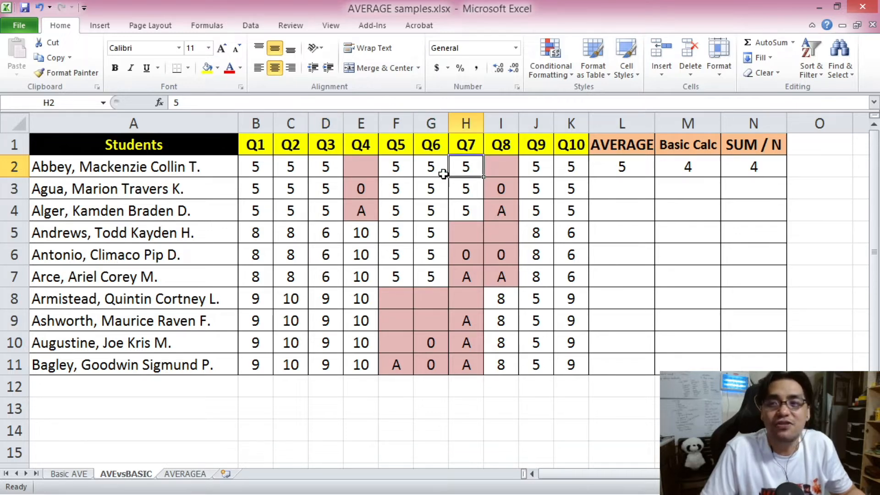
left_click_drag(255, 171, 337, 171)
left_click_drag(395, 168, 467, 168)
left_click_drag(532, 167, 560, 169)
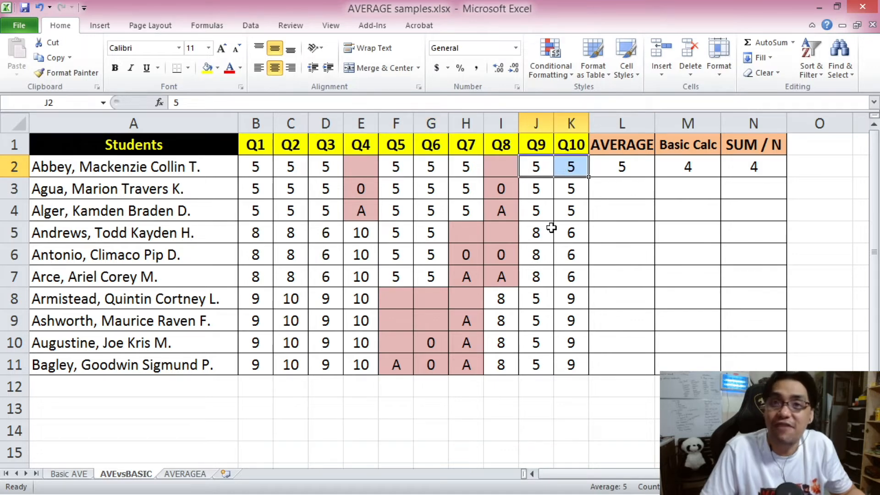
left_click(624, 168)
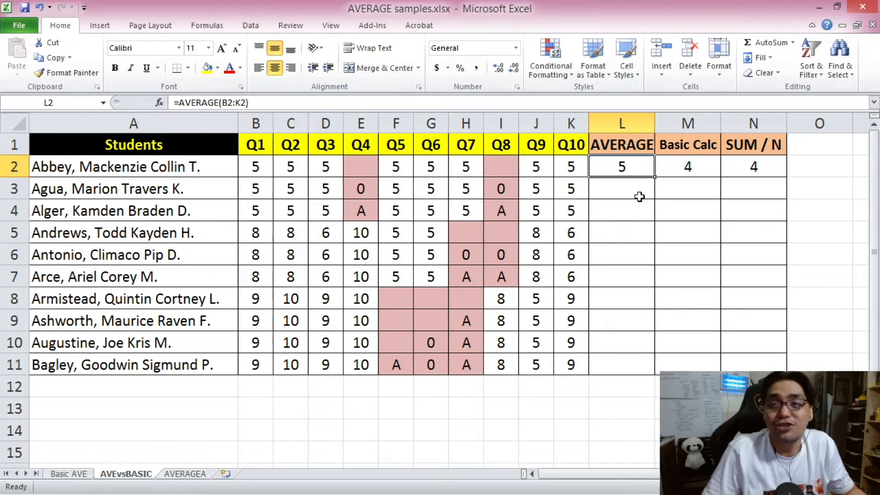
Highlight the first student's Basic Calc and SUM / N results in M2:N2 with a yellow fill.
left_click_drag(682, 167, 754, 167)
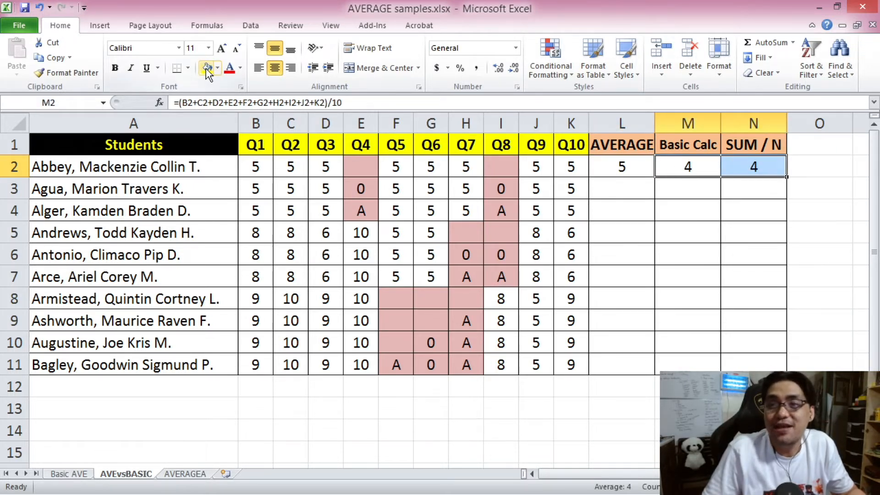
left_click(207, 69)
left_click(691, 198)
left_click(750, 168)
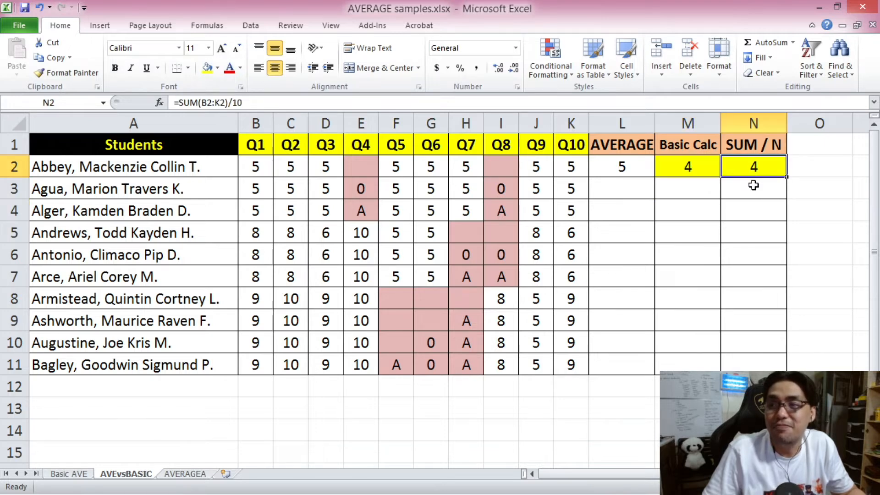
Compare the blank Q4 and Q8 cells in row 2 with the 0 scores in row 3 and its empty result cells L3:N3.
left_click_drag(246, 185, 568, 193)
left_click(371, 168)
left_click(496, 166)
left_click(362, 191)
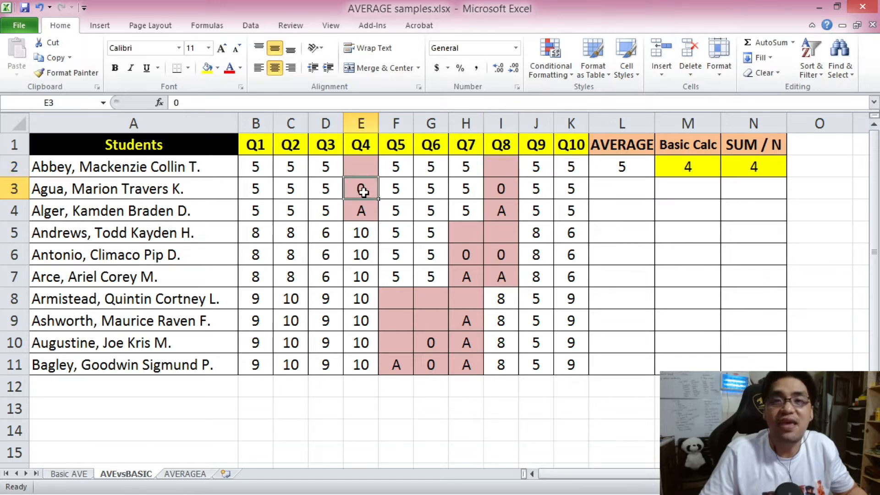
left_click(506, 191)
left_click(612, 189)
left_click(687, 189)
left_click(729, 192)
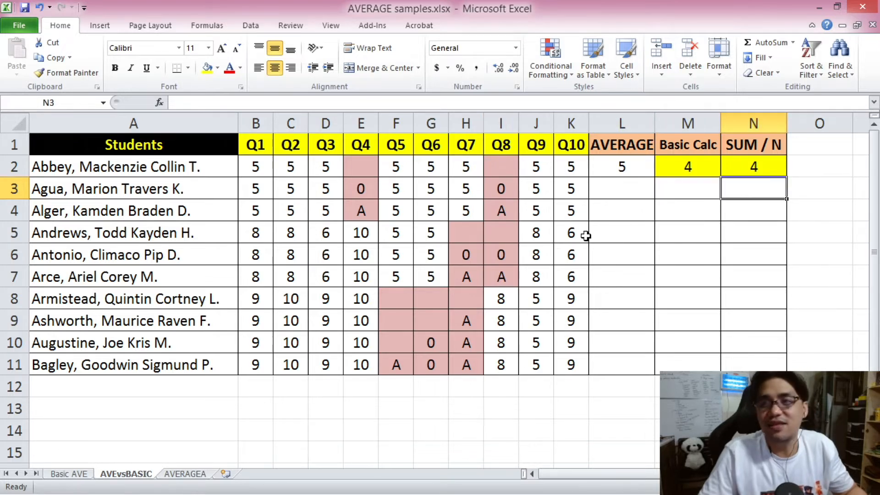
Copy the three average formulas from L2:N2 into L3:N3 for the second student, without carrying over the yellow fill.
left_click(610, 186)
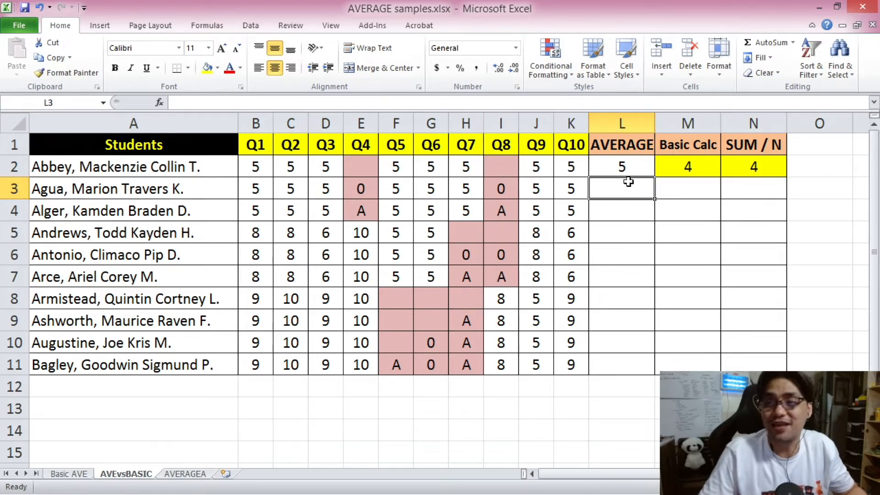
left_click_drag(622, 168, 740, 174)
key("ctrl+c")
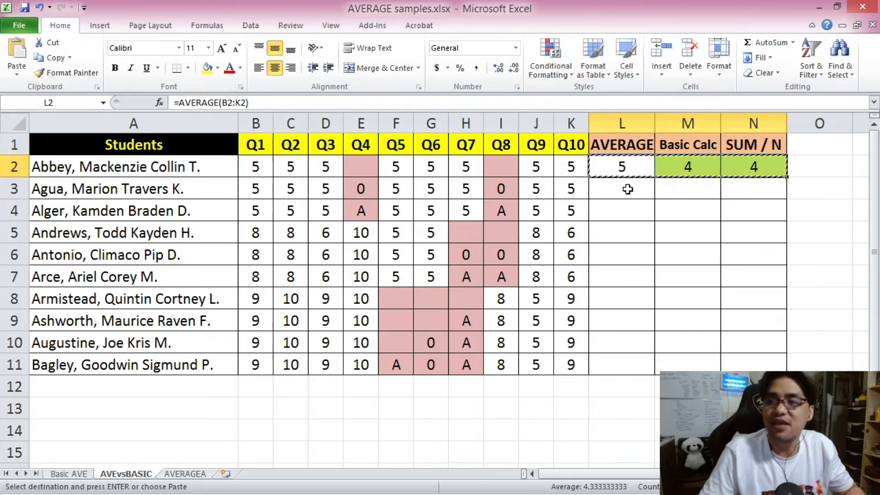
right_click(623, 189)
left_click(697, 242)
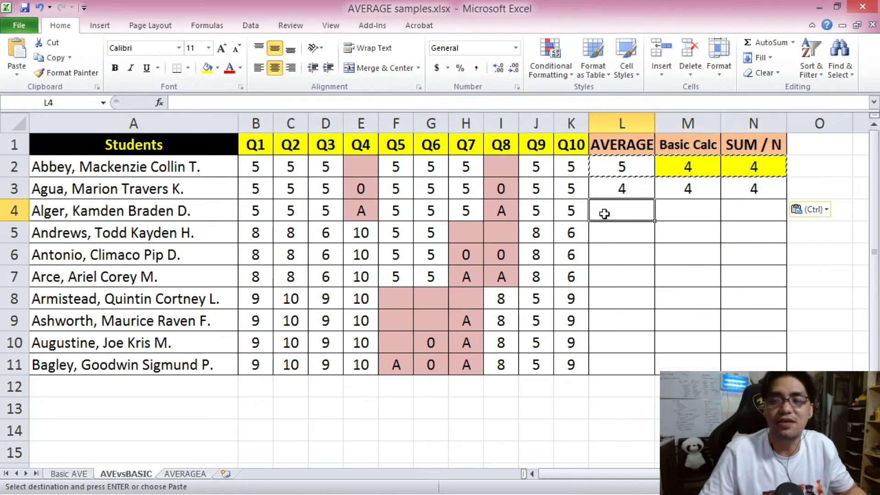
Compare the three results in L3:N3 and check them against the second student's scores, especially the 0 entries in E3 and I3.
left_click(649, 186)
left_click(678, 185)
left_click(745, 191)
left_click(686, 192)
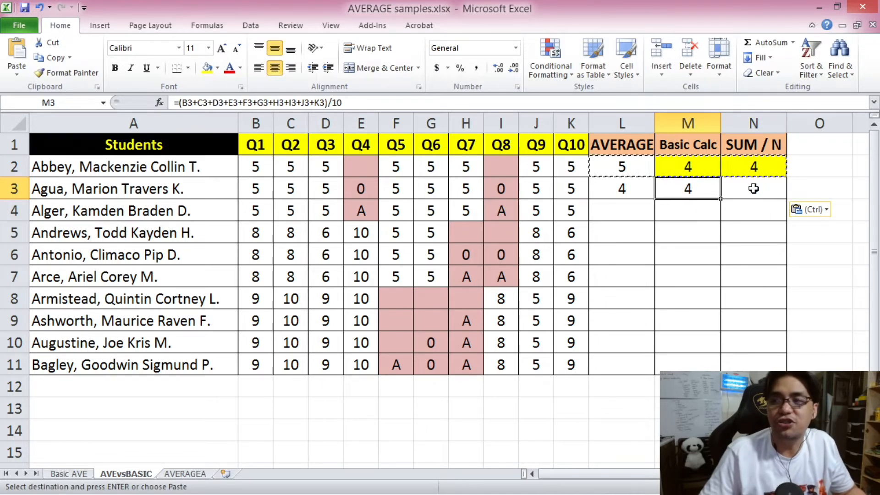
left_click(755, 189)
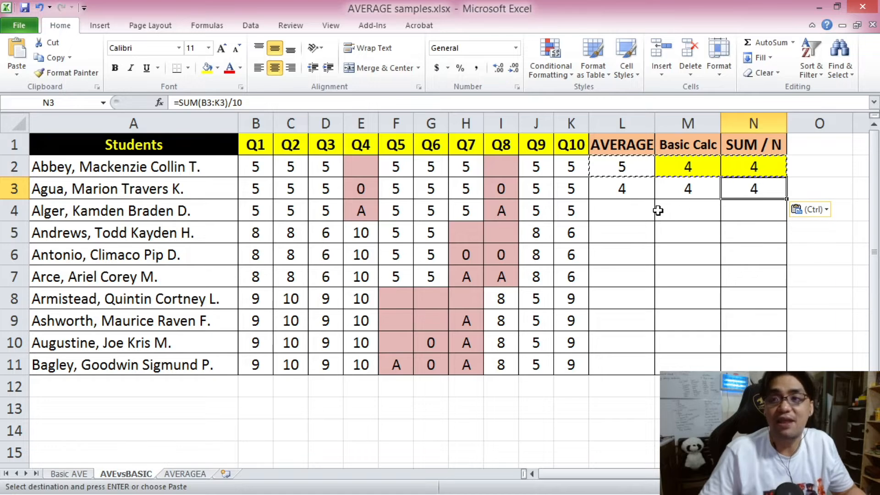
left_click_drag(248, 188, 550, 181)
left_click(628, 211)
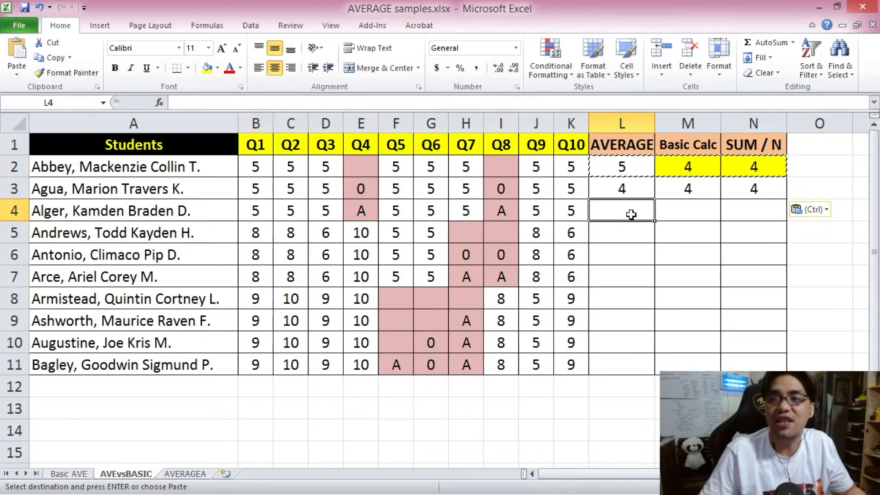
left_click(620, 188)
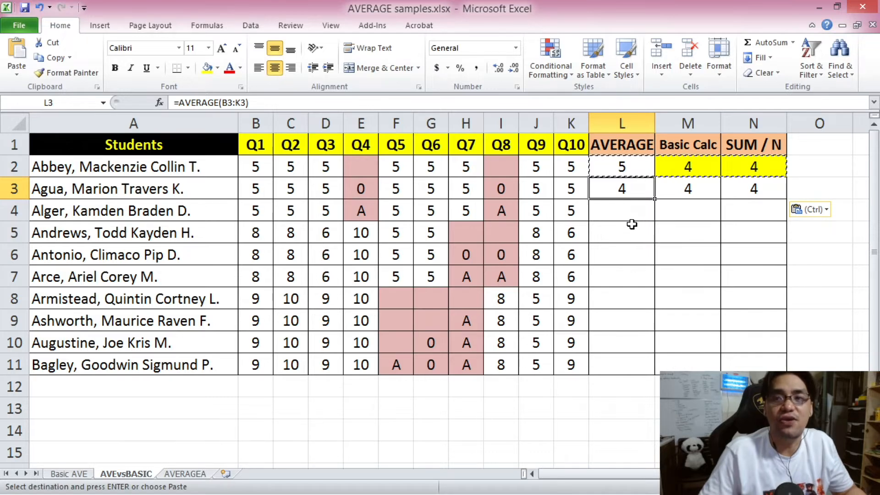
left_click(364, 190)
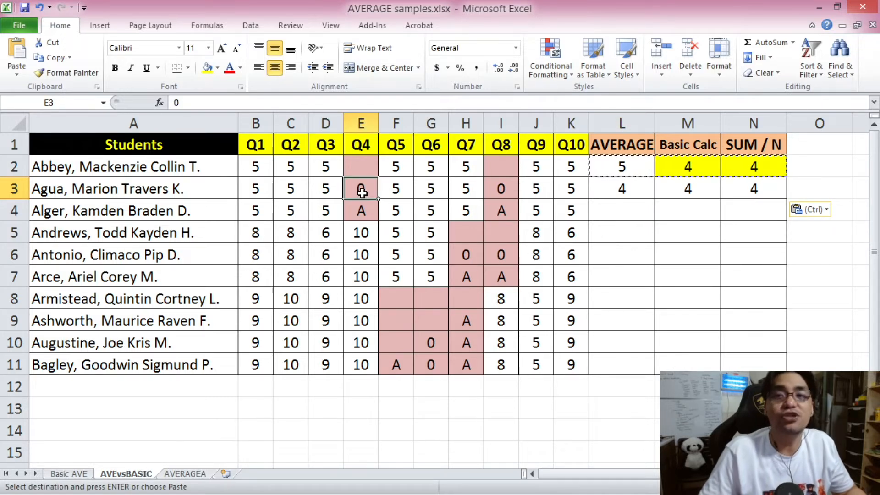
left_click(509, 189)
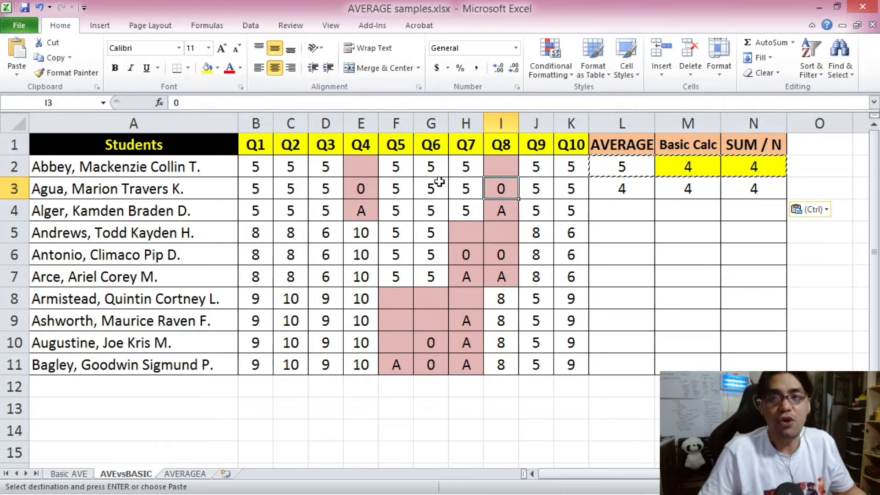
left_click(361, 188)
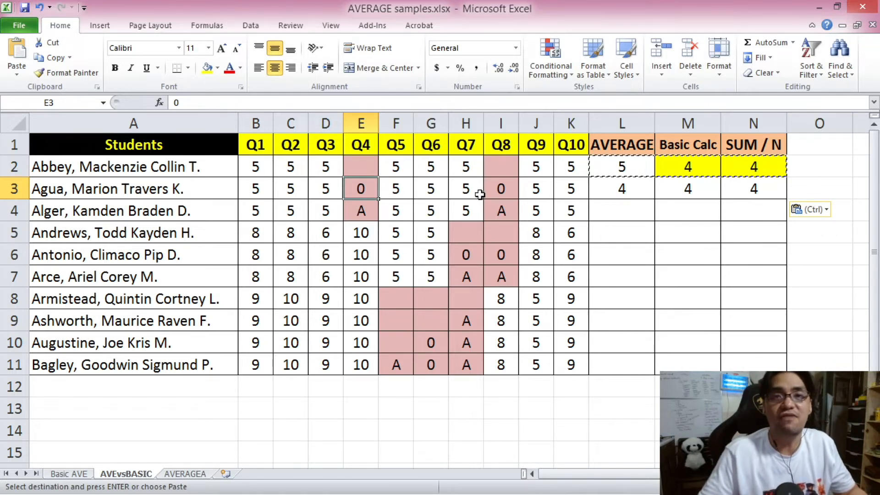
Check the second student's average against the scores in B3:K3, and highlight the three results in L3:N3 with a yellow fill.
left_click(618, 188)
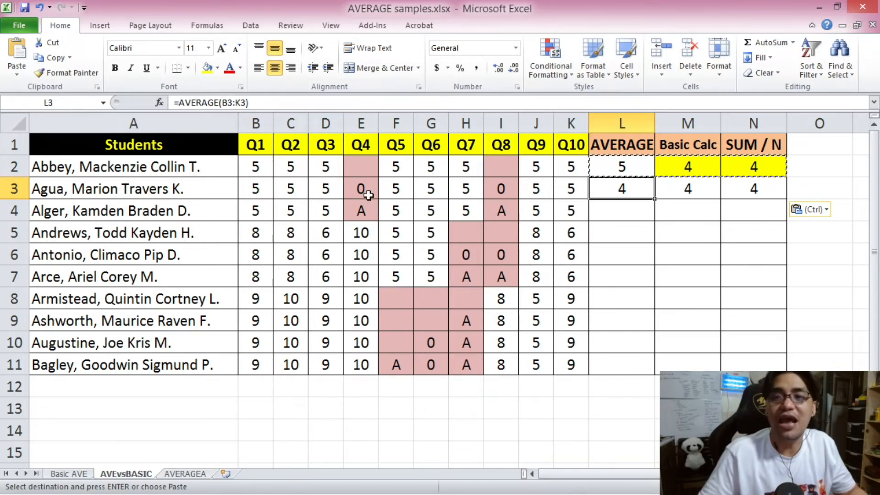
left_click(501, 188)
mouse_move(573, 192)
left_mouse_down()
mouse_move(256, 191)
mouse_move(555, 191)
left_mouse_up()
left_click(291, 255)
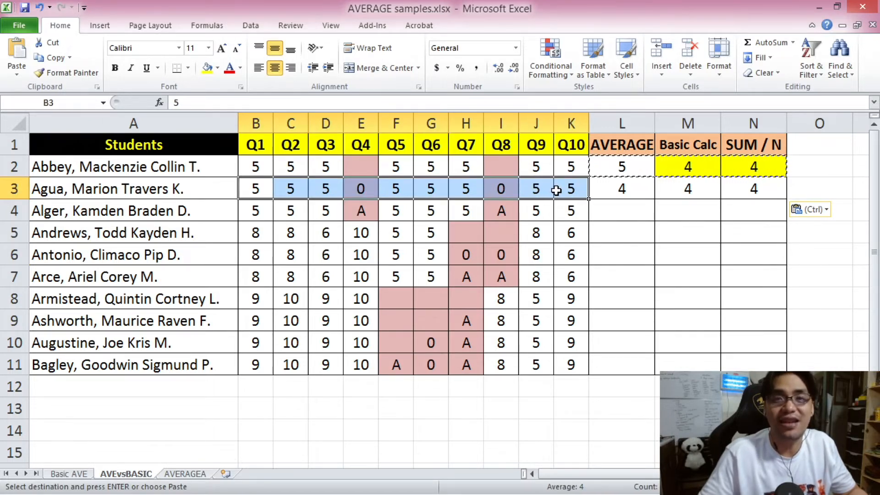
left_click(621, 191)
left_click_drag(639, 193, 751, 191)
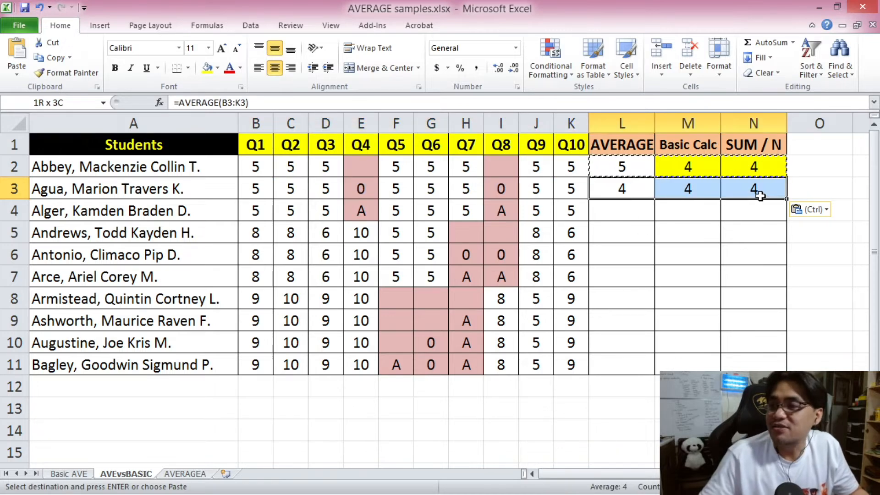
key("Return")
Copy the three average formulas from L3:N3 into L4:N4 for the third student, without carrying over the yellow fill.
left_click(500, 188)
left_click_drag(251, 208, 571, 211)
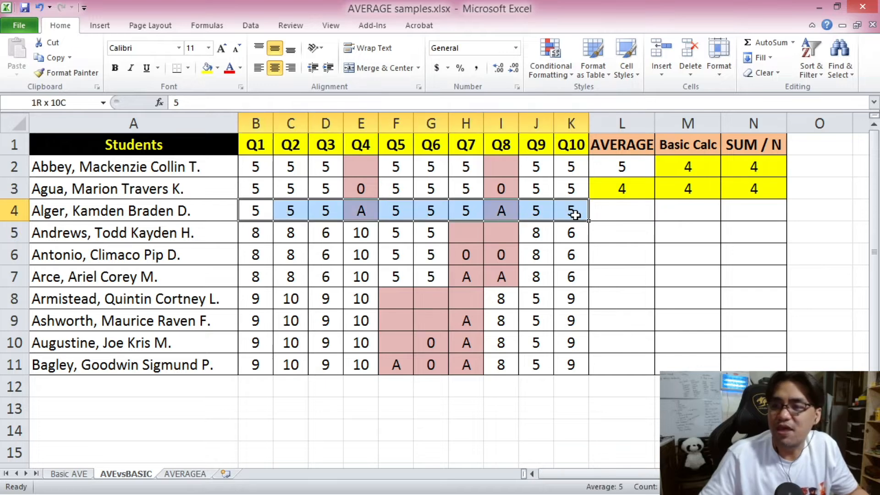
left_click(369, 212)
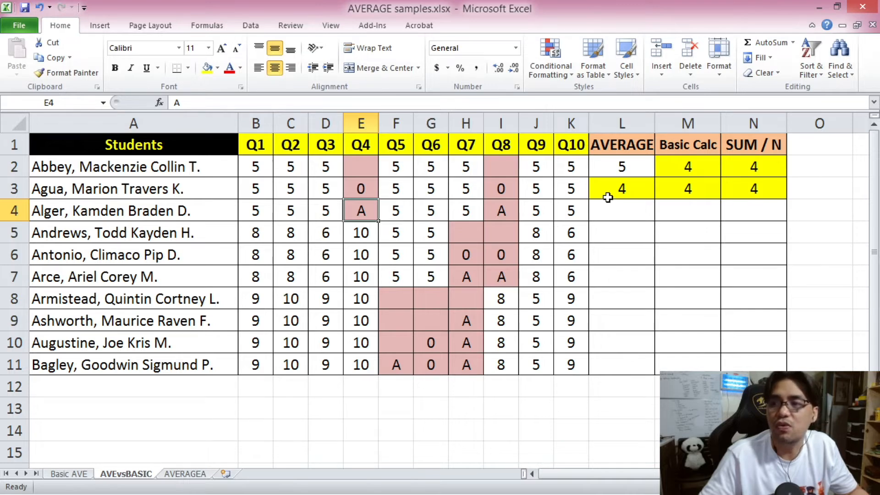
left_click_drag(619, 220, 724, 210)
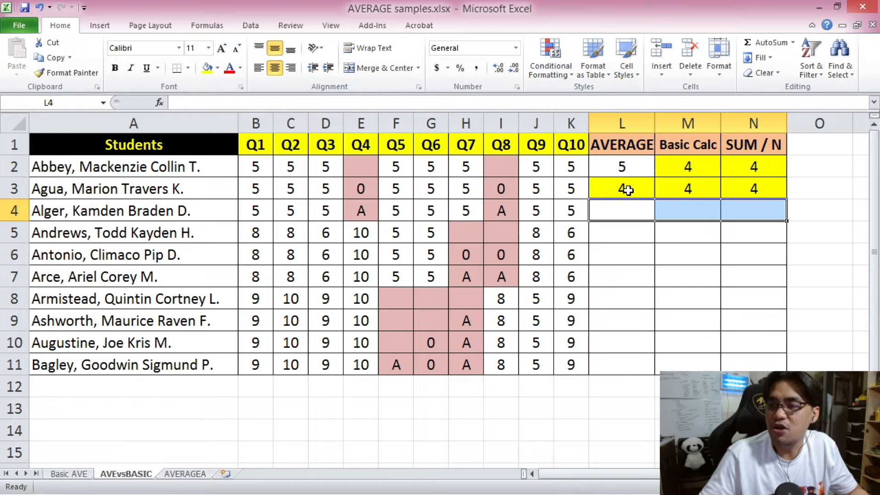
left_click_drag(627, 190, 750, 191)
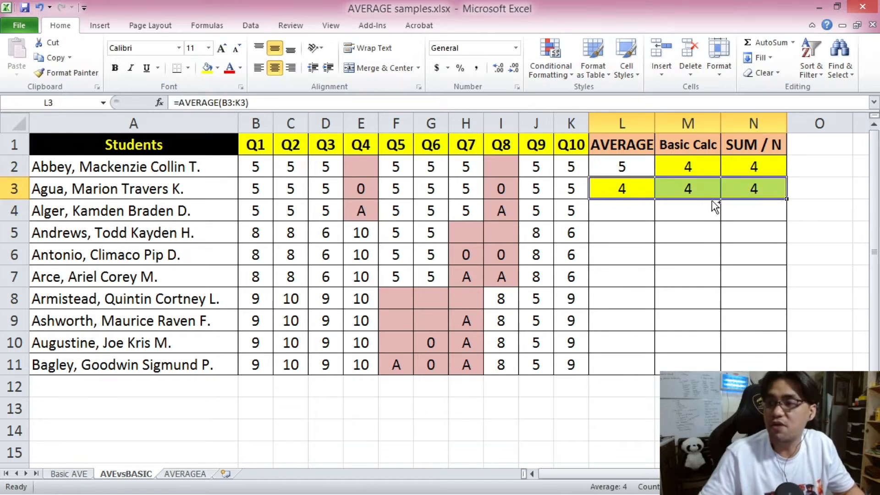
key("ctrl+c")
right_click(630, 211)
left_click(694, 266)
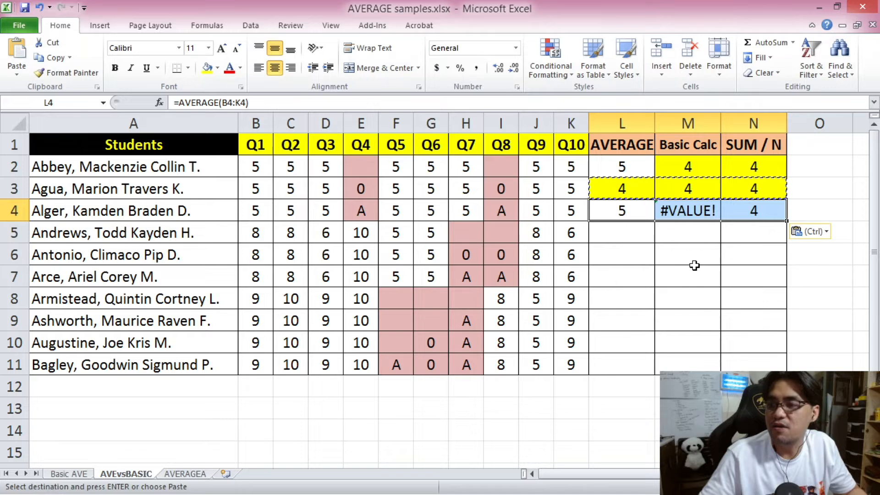
Inspect the Basic Calc formula in M4 and check it against the text entries in E4 and I4.
left_click(622, 242)
left_click(686, 189)
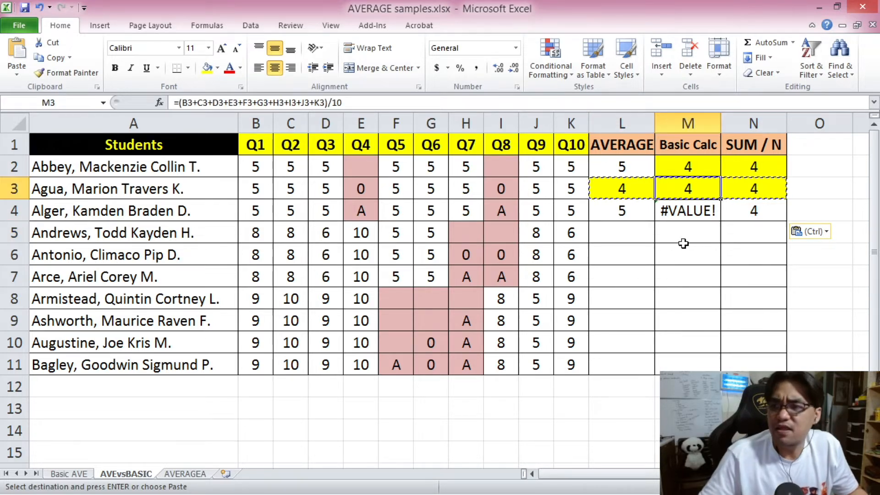
left_click(685, 235)
left_click(690, 204)
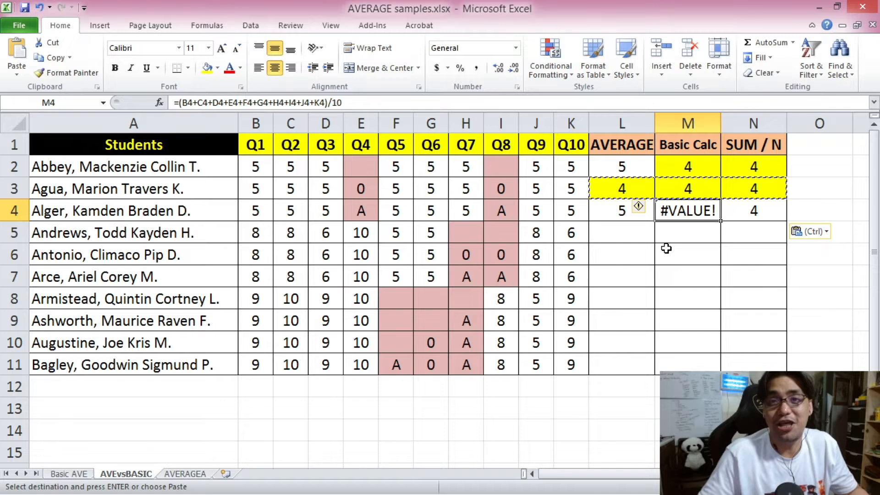
left_click(374, 218)
left_click(517, 208)
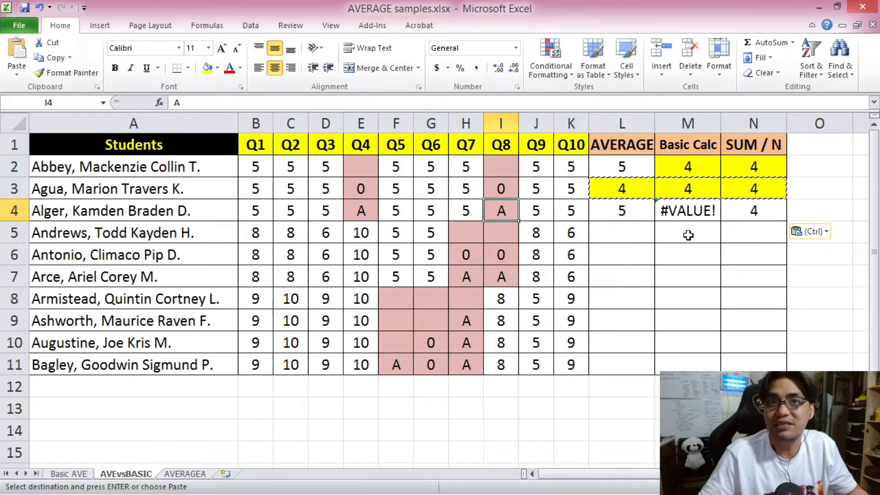
left_click(687, 210)
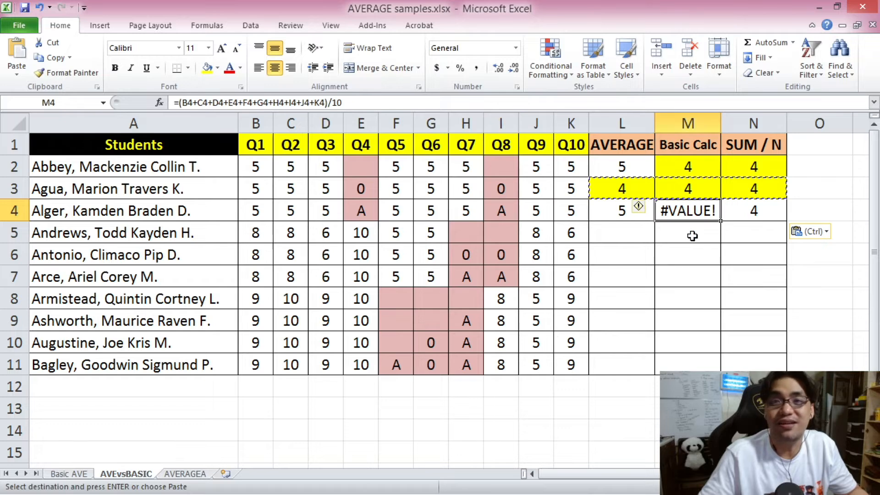
Inspect the SUM / N formula in N4 and check it against the third student's scores in B4:K4.
key("Right")
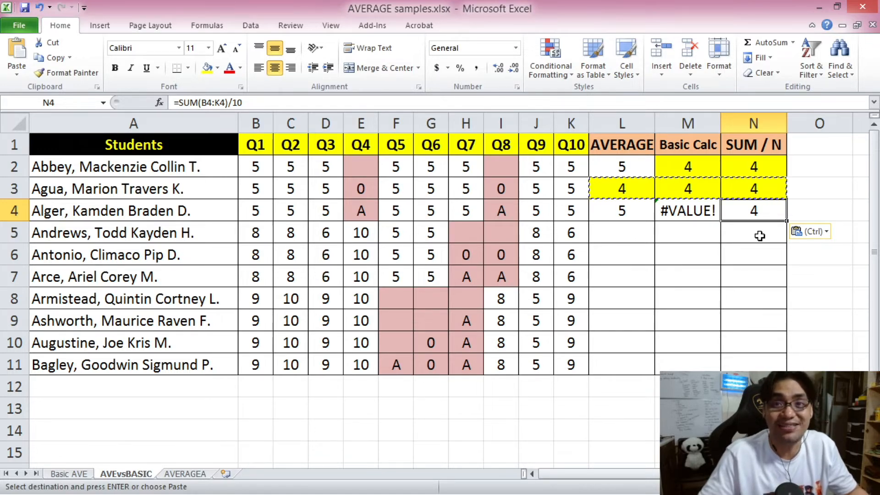
left_click(368, 210)
left_click(503, 209)
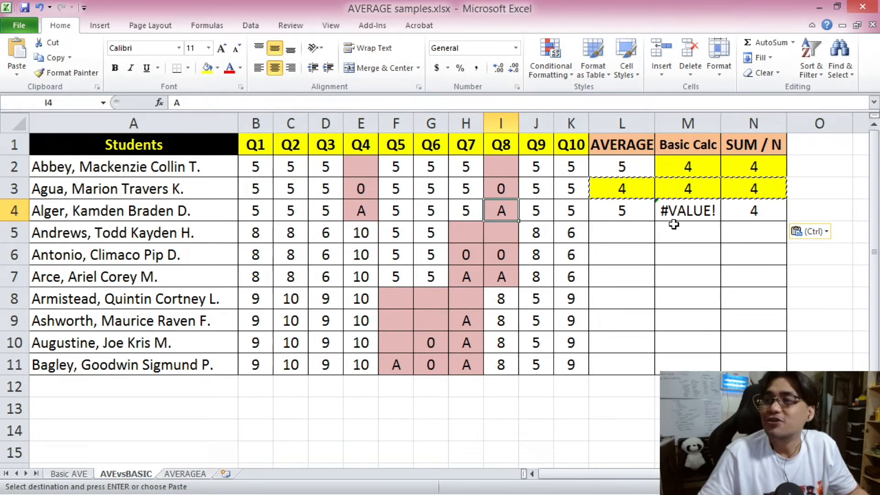
left_click(743, 204)
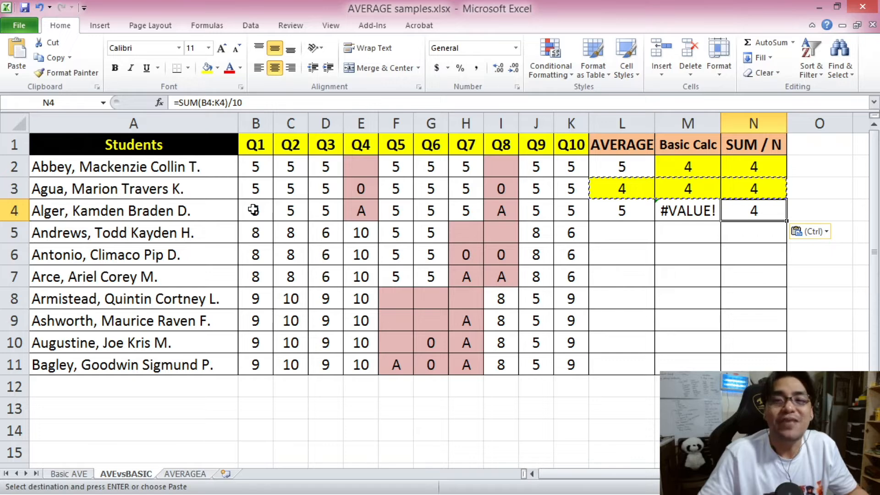
left_click_drag(257, 211, 573, 212)
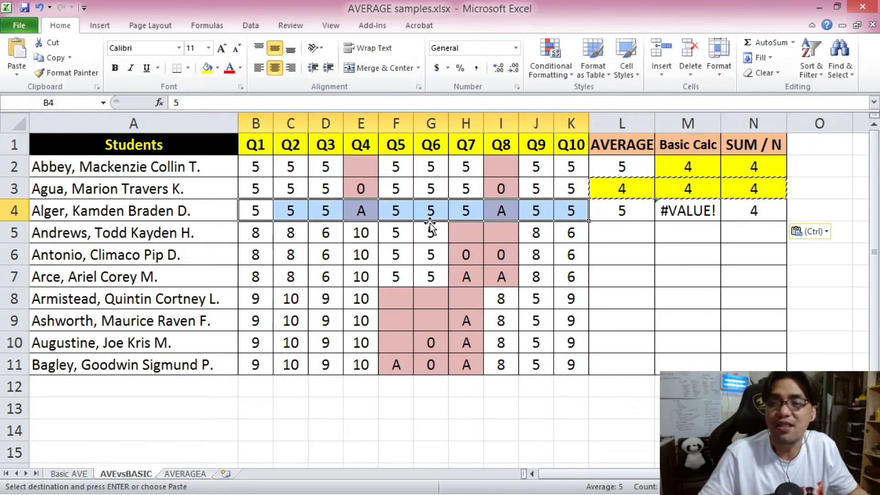
left_click_drag(251, 210, 567, 211)
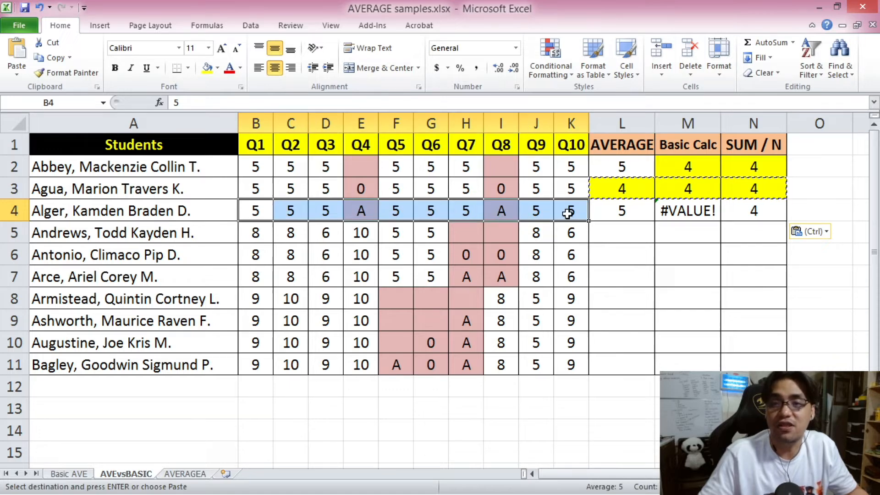
left_click(736, 212)
Compare the AVERAGE result in L4 with the A entries under Q4 and Q8 in row 4.
left_click(623, 216)
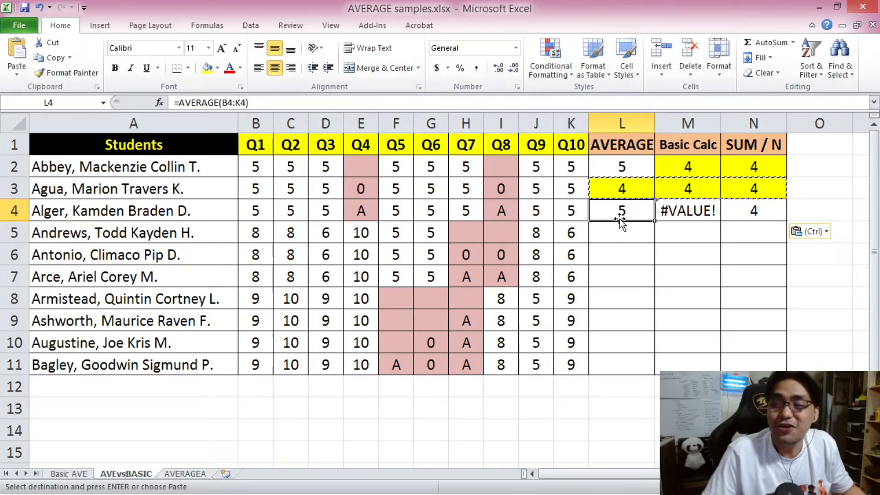
left_click(501, 211)
left_click(358, 212)
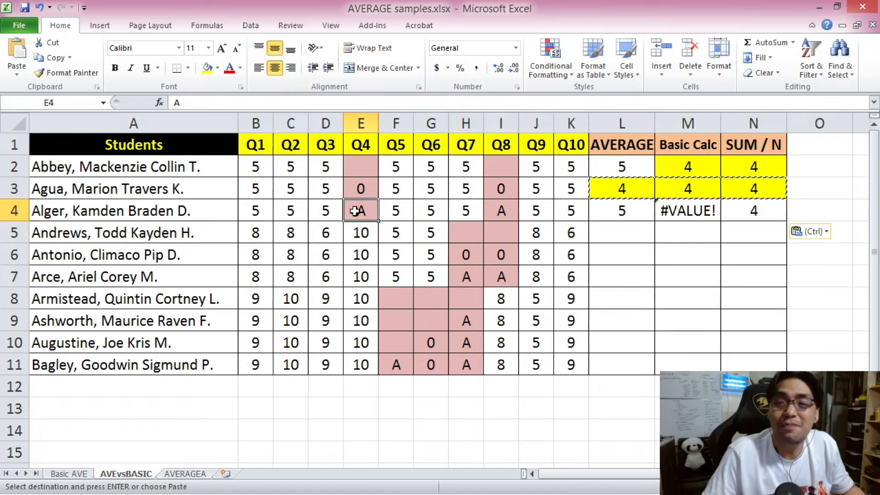
left_click(631, 211)
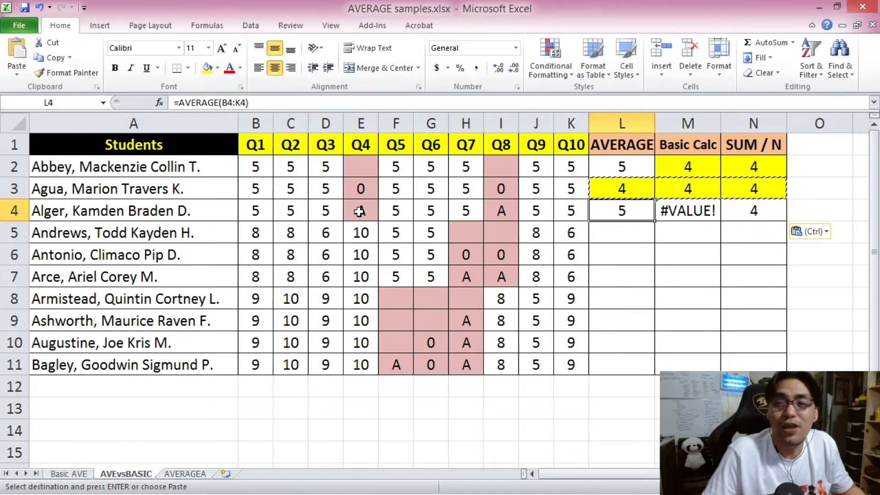
left_click(360, 211)
left_click(502, 210)
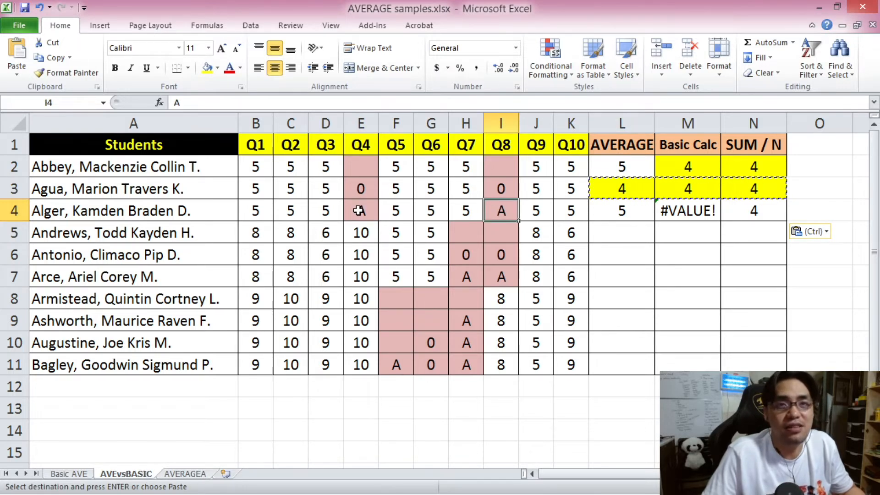
left_click(359, 209)
left_click(494, 206)
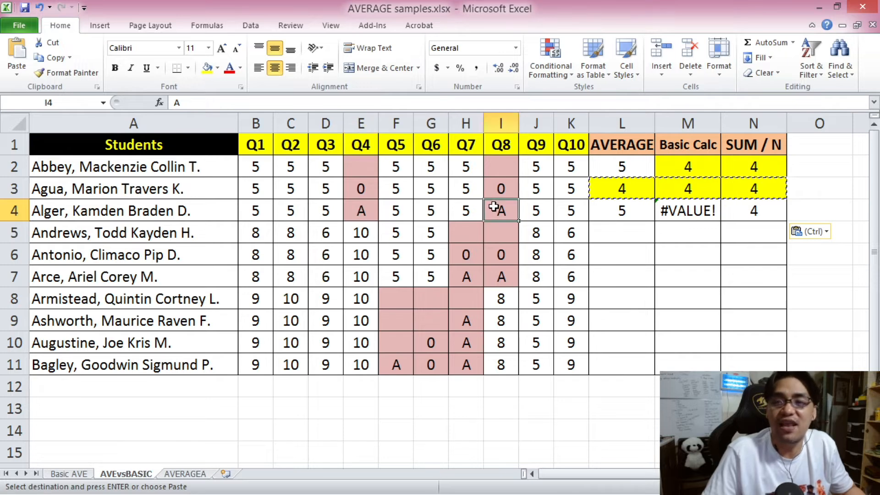
Check which numeric scores the AVERAGE in L4 counts by going through B4:D4, F4:H4 and J4:K4.
left_click(258, 210)
left_click_drag(260, 211, 317, 211)
left_click_drag(391, 211, 454, 211)
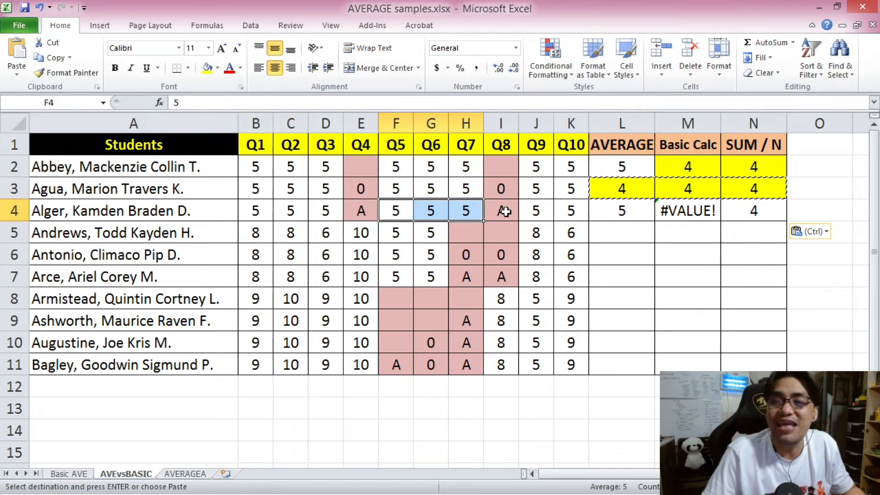
left_click_drag(534, 212, 570, 214)
left_click(621, 232)
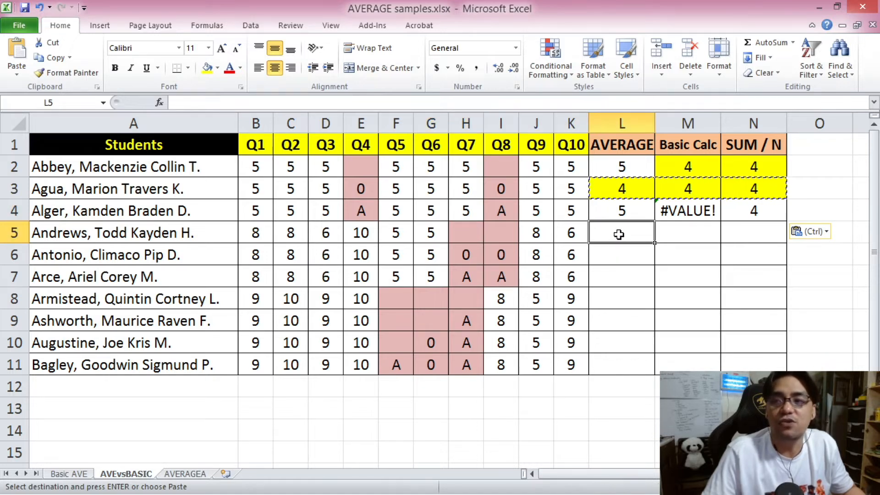
left_click_drag(259, 209, 321, 210)
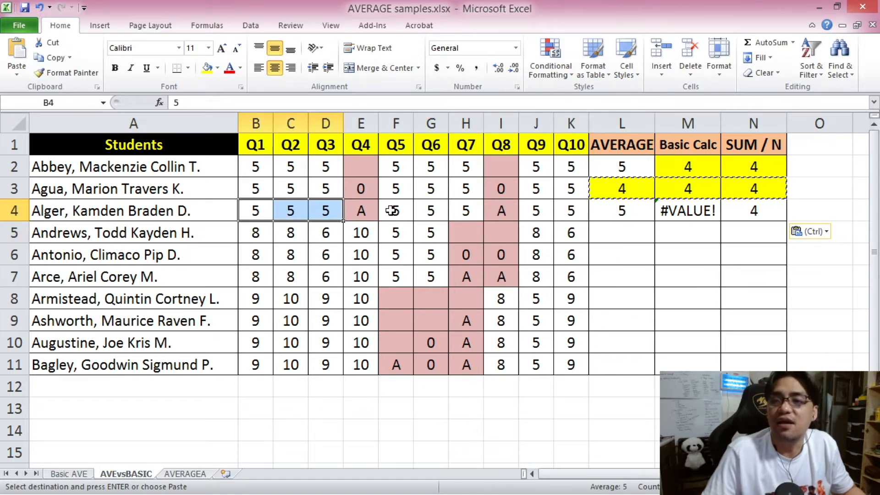
left_click_drag(391, 210, 456, 211)
left_click(534, 211)
left_click_drag(534, 211, 573, 212)
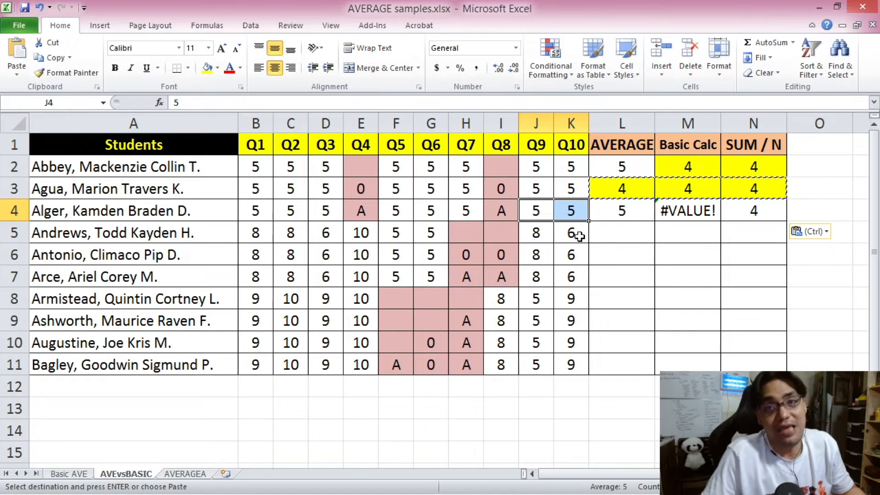
left_click(632, 211)
Clear the copy selection and highlight the third student's SUM / N result in N4 with a yellow fill.
key("Escape")
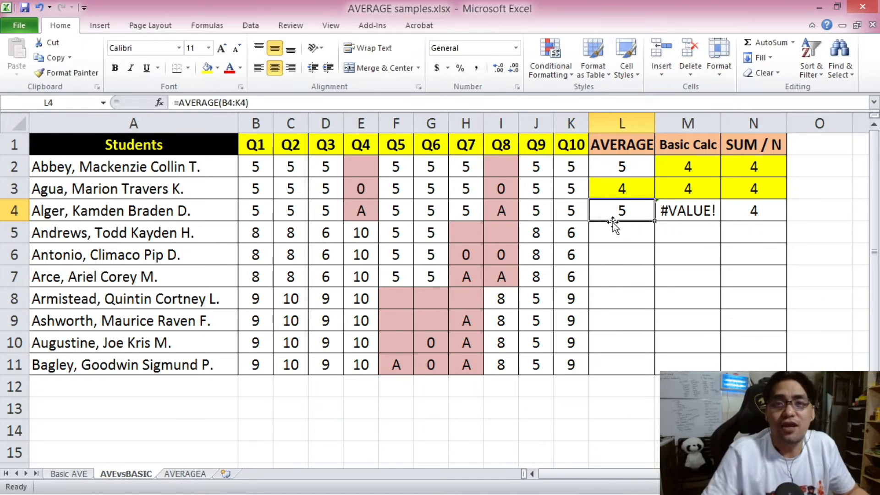
left_click(759, 214)
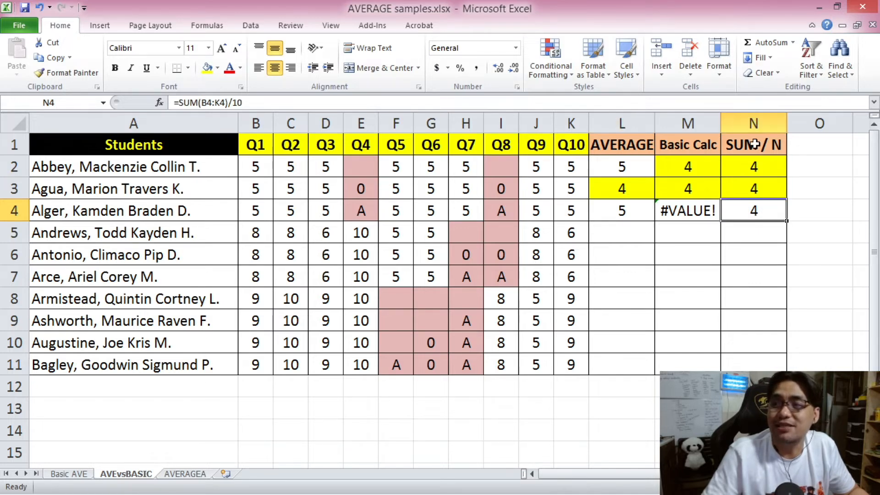
left_click(208, 69)
Copy the average formulas from L2:N4 into L5:N7 for the next three students, without carrying over the yellow fill.
left_click(621, 167)
left_click_drag(251, 233, 542, 245)
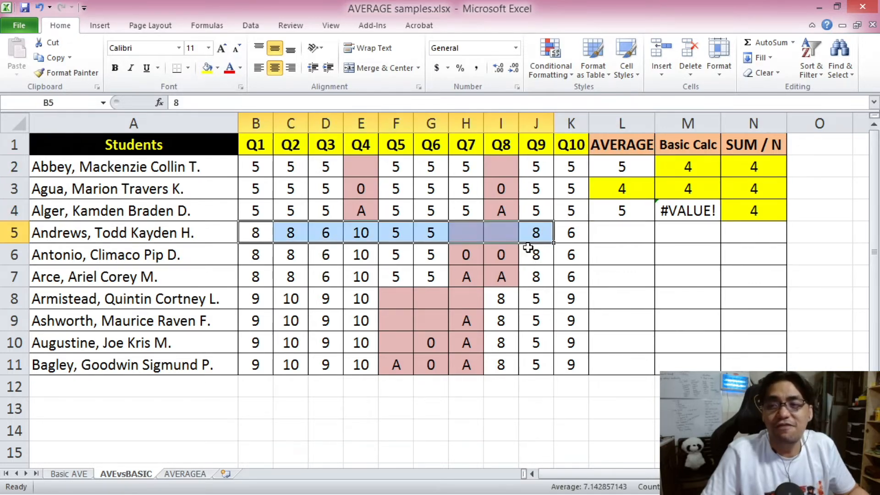
left_click_drag(320, 254, 570, 253)
left_click_drag(361, 276, 571, 270)
left_click_drag(290, 160, 564, 171)
left_click_drag(633, 171, 740, 210)
key("ctrl+c")
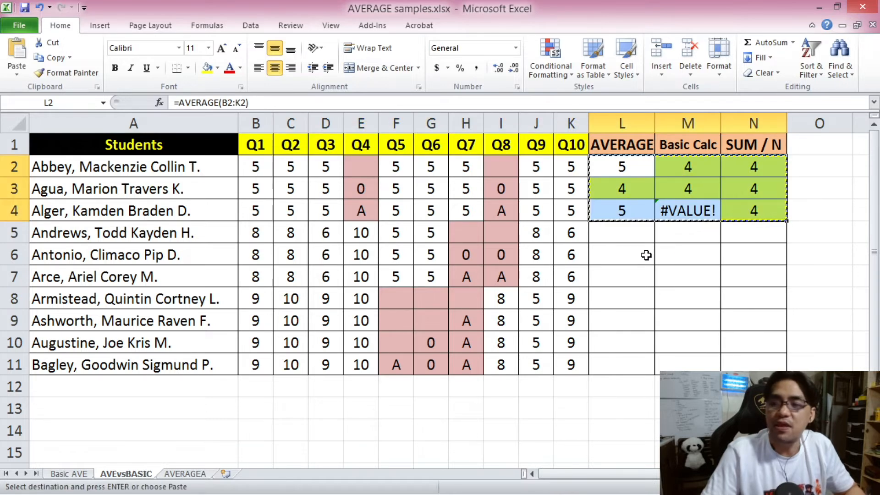
right_click(623, 232)
left_click(694, 286)
left_click(651, 313)
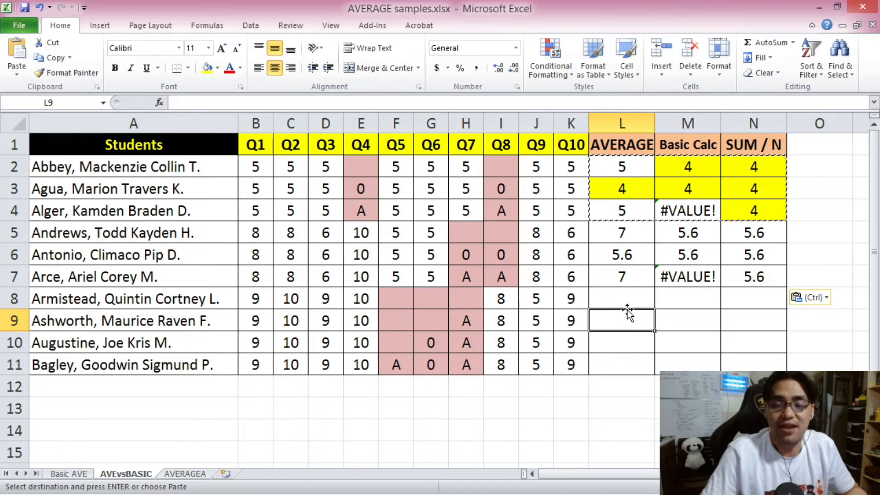
Highlight the fourth student's Basic Calc and SUM / N results in M5:N5 with a yellow fill.
left_click(707, 230)
left_click_drag(707, 231, 752, 232)
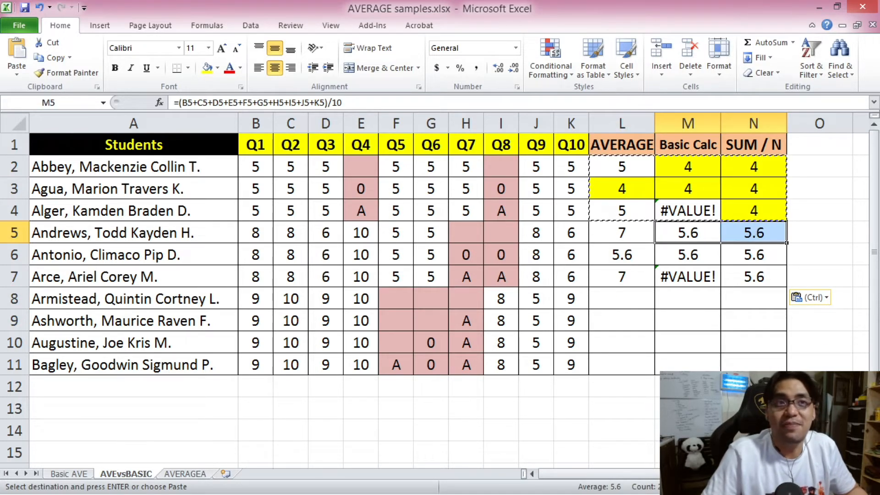
left_click(208, 69)
left_click(622, 274)
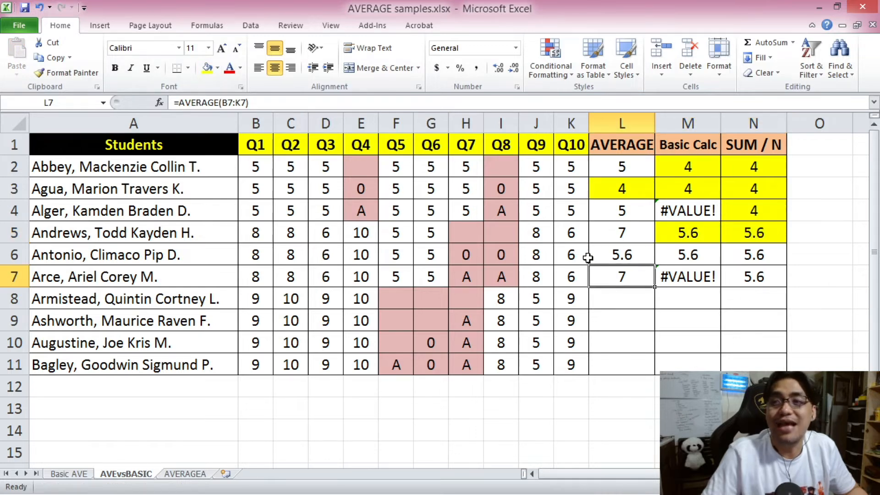
Check the AVERAGE result in L5 against the blank Q7 and Q8 cells in H5:I5.
left_click(618, 237)
left_click(512, 238)
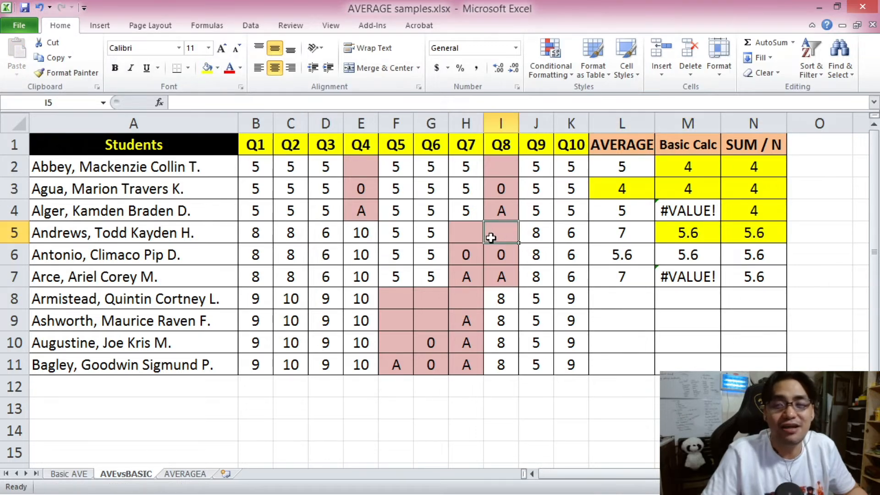
key("shift+Left")
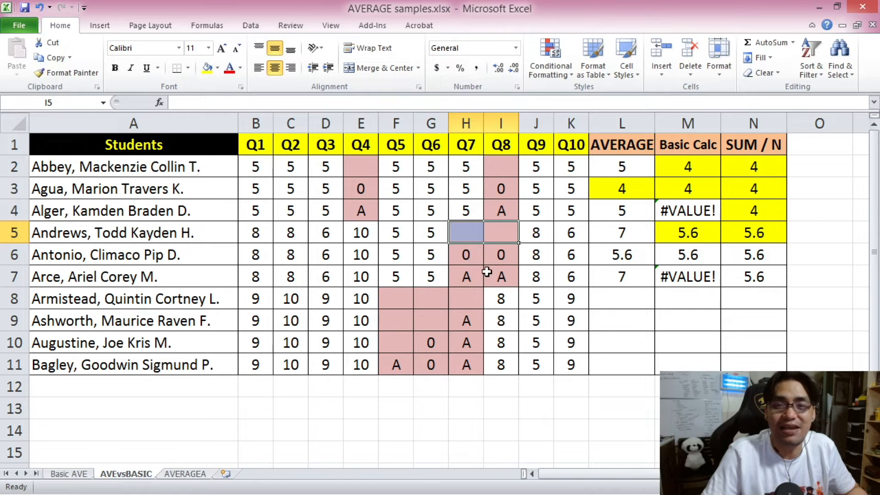
Highlight the fifth student's three average results in L6:N6 with a yellow fill and check the zero scores in H6:I6.
left_click_drag(619, 254, 730, 254)
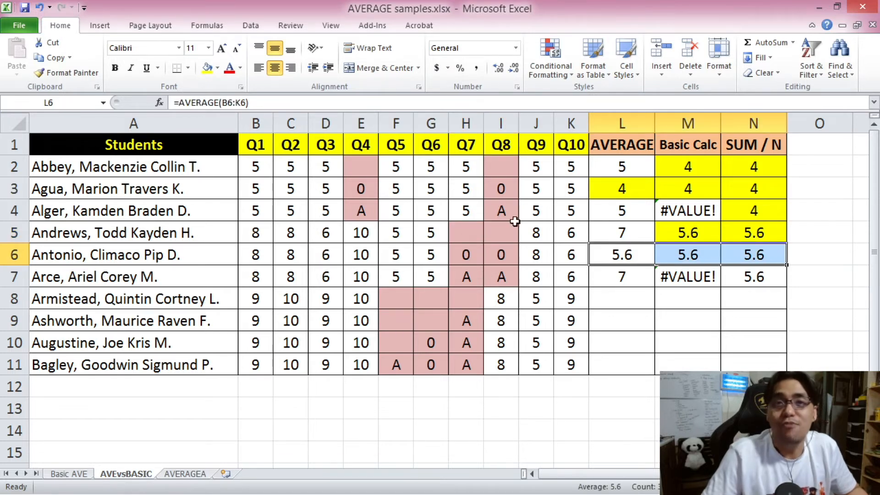
left_click(207, 68)
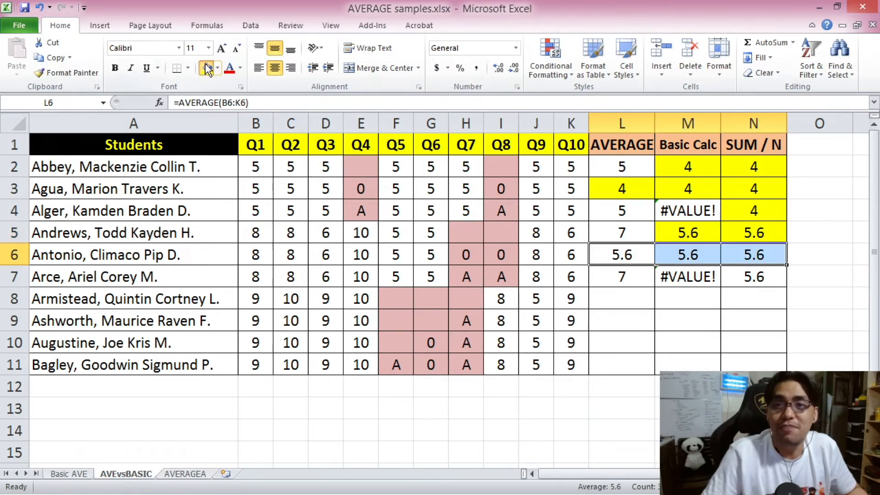
left_click(633, 253)
left_click_drag(499, 256, 477, 256)
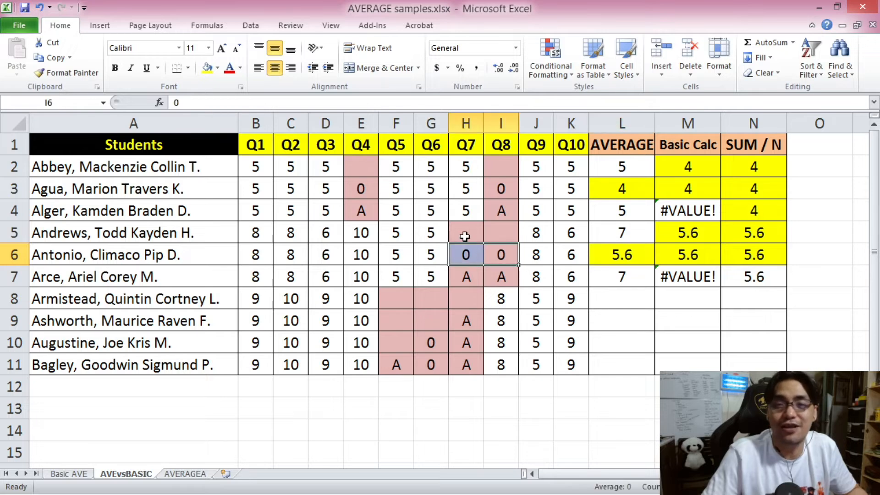
Highlight the sixth student's SUM / N result in N7 with a yellow fill.
left_click_drag(257, 277, 557, 285)
left_click(767, 281)
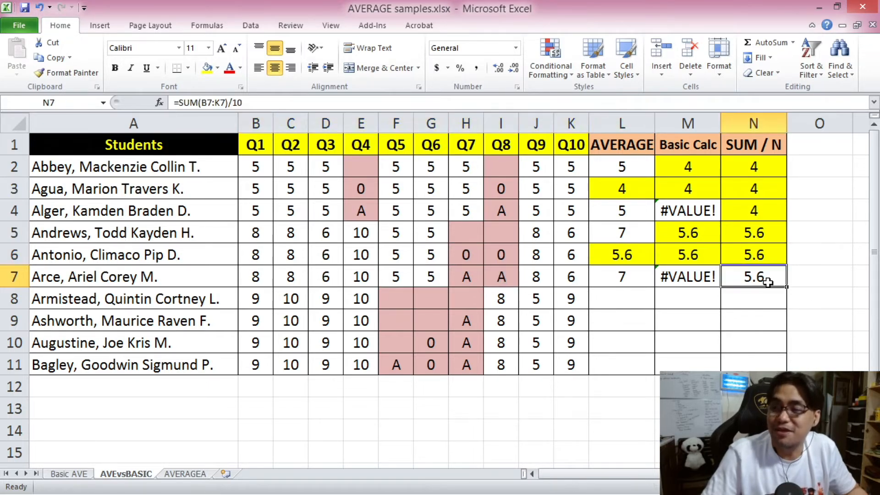
left_click(207, 68)
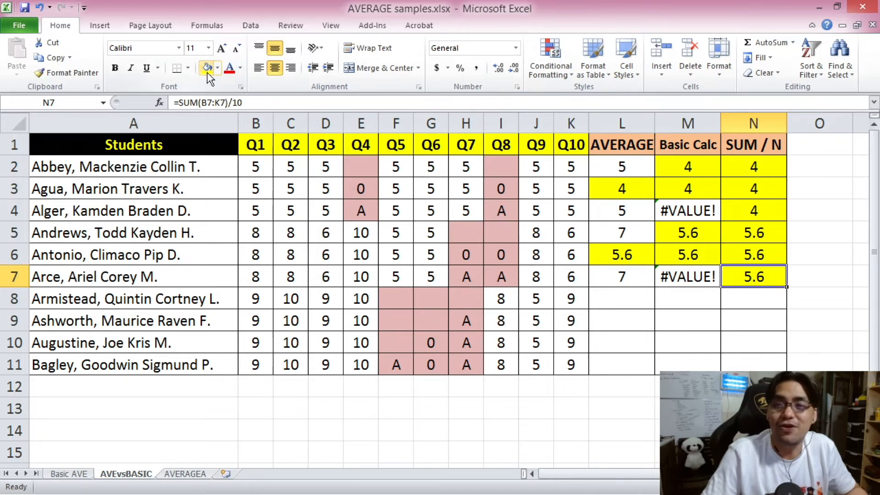
Examine the sixth student's text scores in H7:I7 and the last four students' Q8 scores in I8:I11.
left_click(478, 278)
left_click(504, 277, "ctrl")
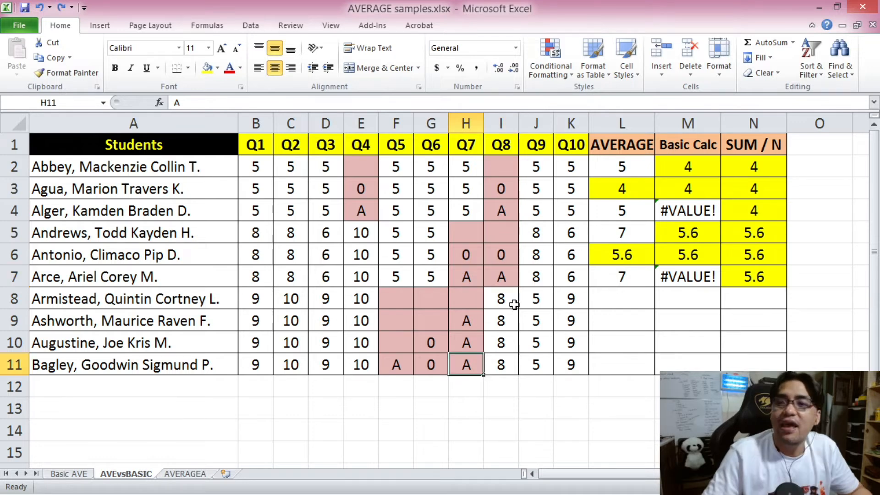
left_click(511, 302)
left_click(505, 325)
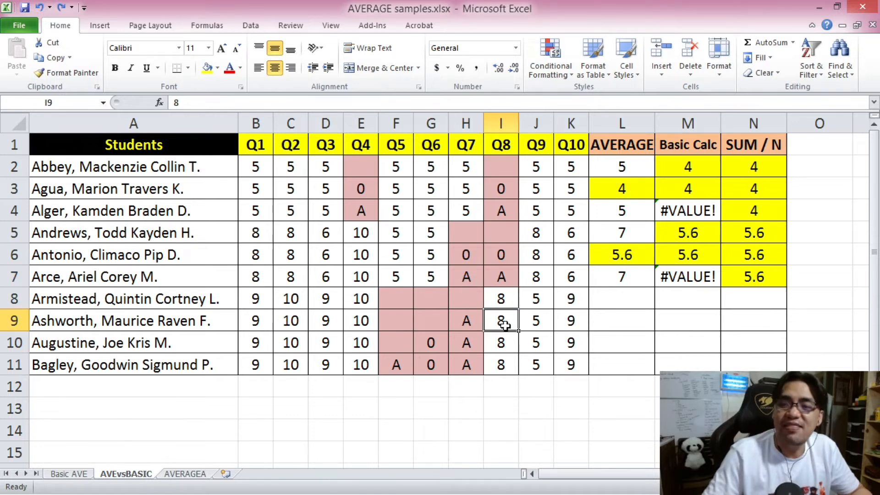
left_click(507, 341)
left_click(509, 365)
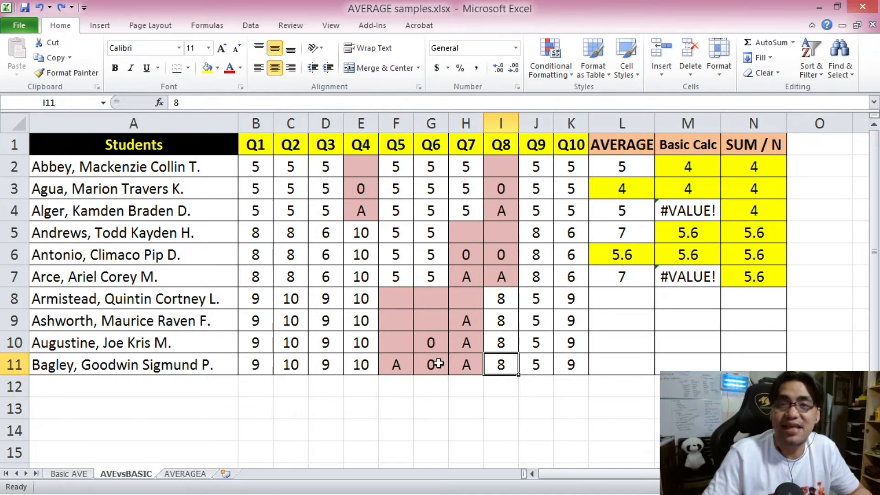
Copy the average formulas from L2:N2 into L8:N11 for the last four students, pasting formulas only.
left_click_drag(618, 167, 742, 167)
key("ctrl+c")
left_click_drag(636, 305, 731, 362)
right_click(663, 303)
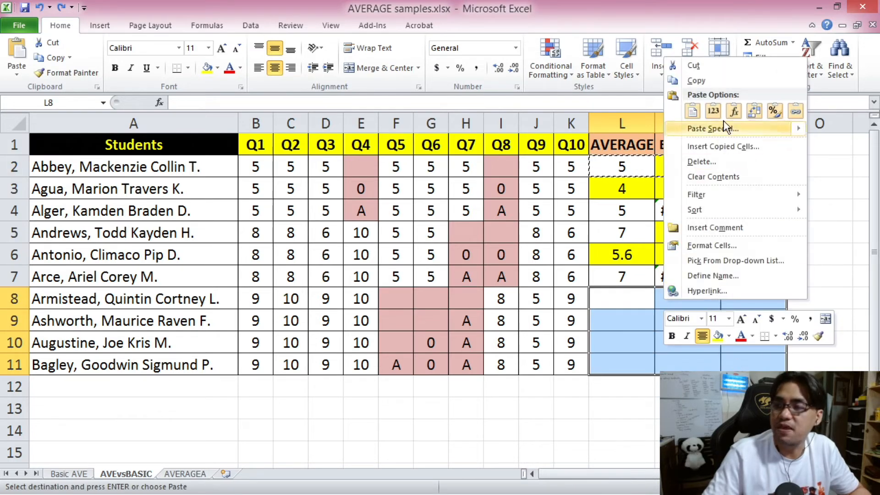
left_click(739, 112)
Highlight the last four students' SUM / N results in N8:N11 with a yellow fill and return to cell A1.
left_click(756, 299)
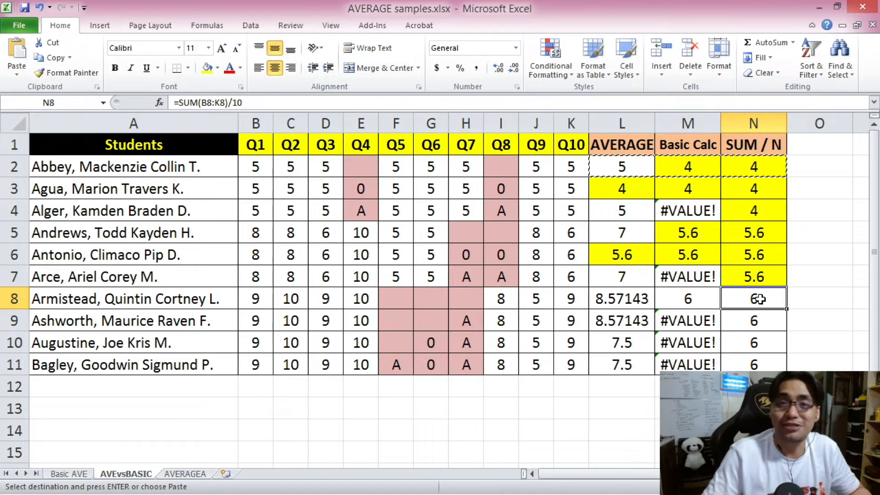
left_click_drag(757, 299, 753, 364)
key("Return")
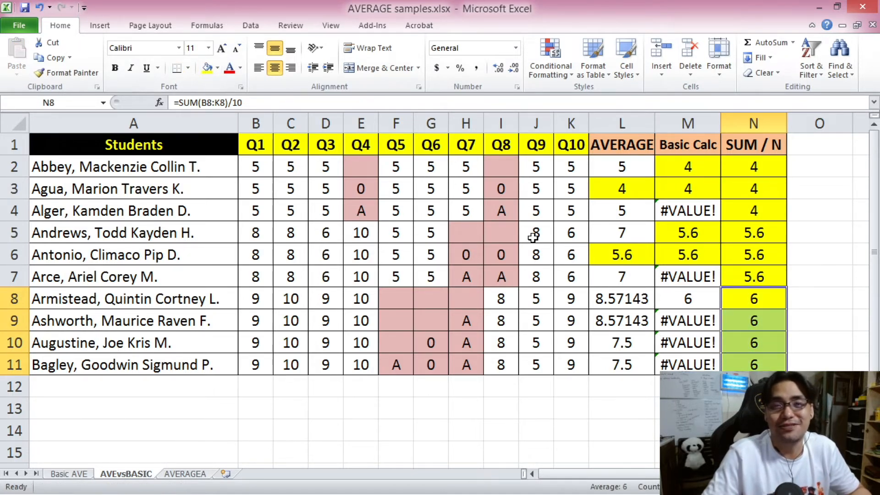
key("ctrl+Home")
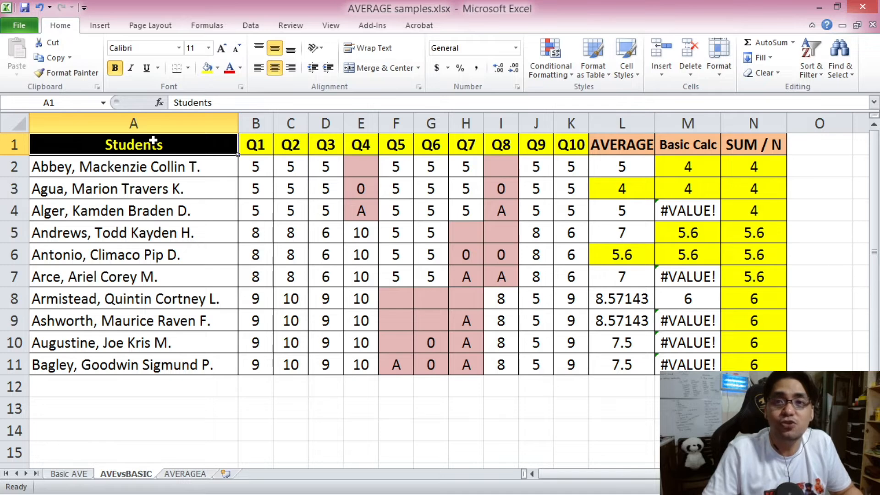
Compare the first student's blank Q4 and Q8 cells with the third student's text scores in E4 and I4.
left_click(365, 173)
left_click(506, 171)
left_click(362, 217)
left_click(502, 208)
left_click(361, 170)
left_click(362, 211)
left_click(496, 209)
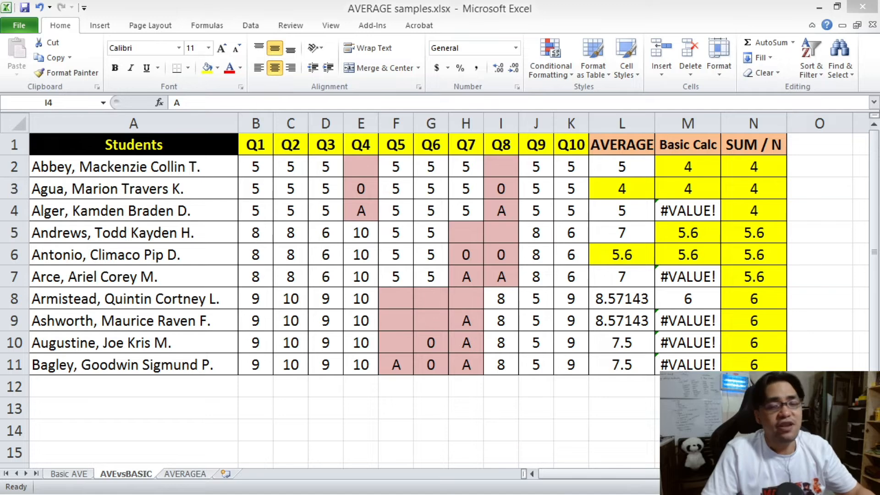
left_click(177, 143)
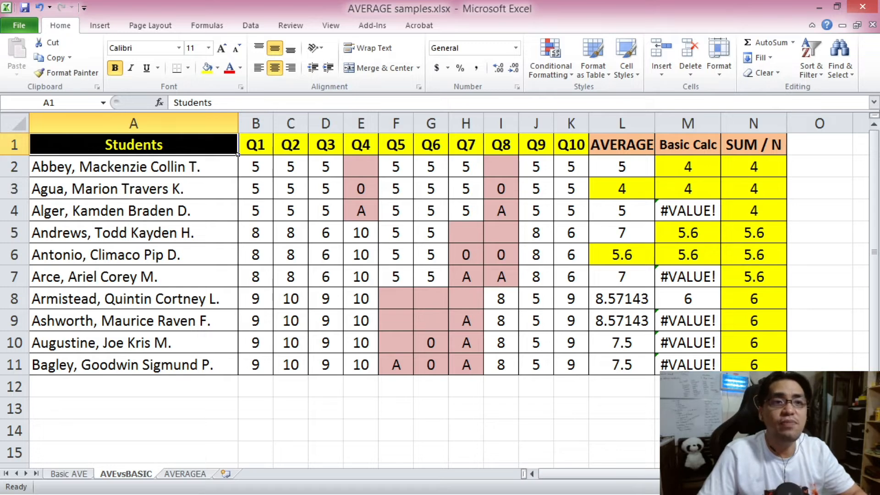
Switch to the slide show and read the AVERAGEA function definition.
key("alt+Tab")
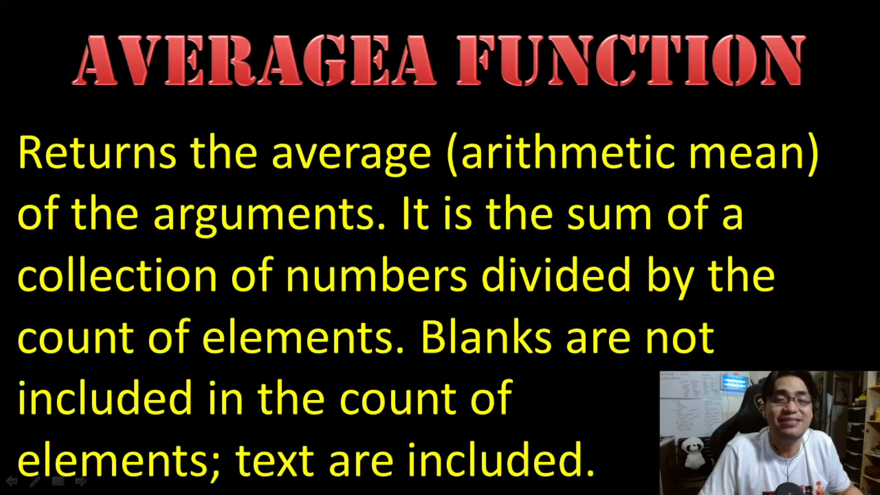
key("Right")
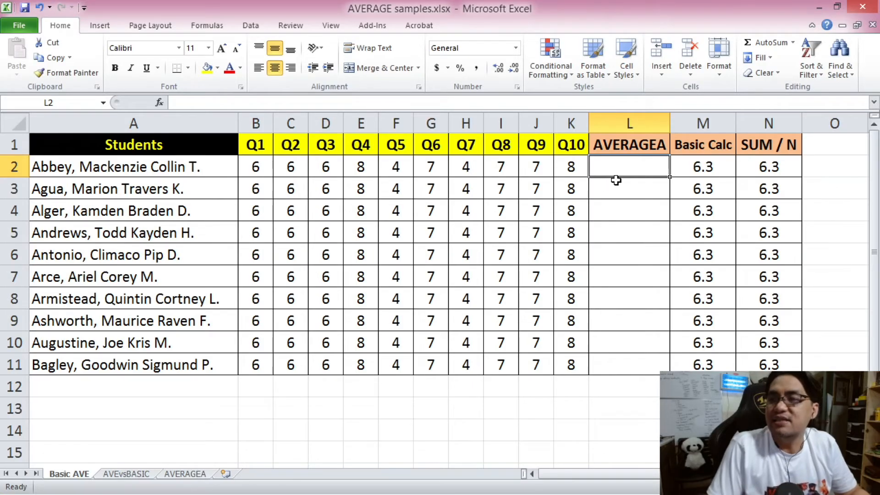
Calculate the first student's average in L2 of the Basic AVE sheet with =AVERAGEA(B2,C2,D2,E2,F2,G2,H2,I2,J2,K2).
left_click_drag(635, 174, 639, 352)
left_click(639, 167)
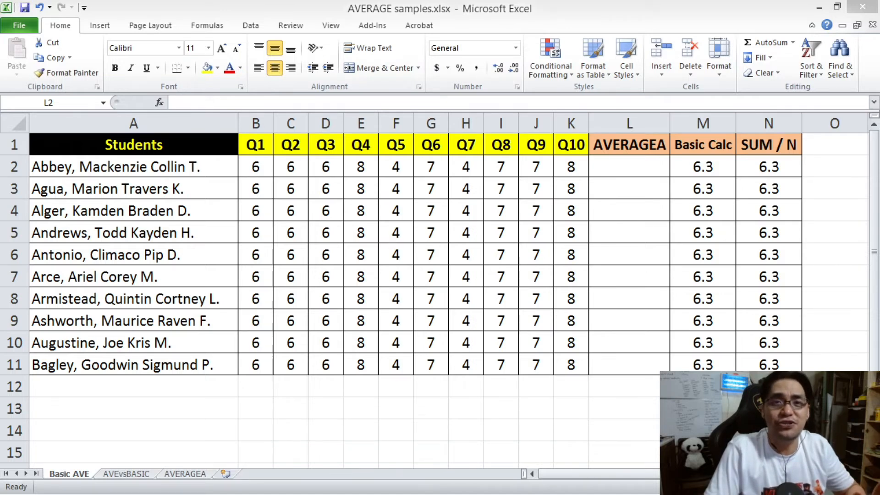
left_click(209, 95)
type("=AVERAGEA(")
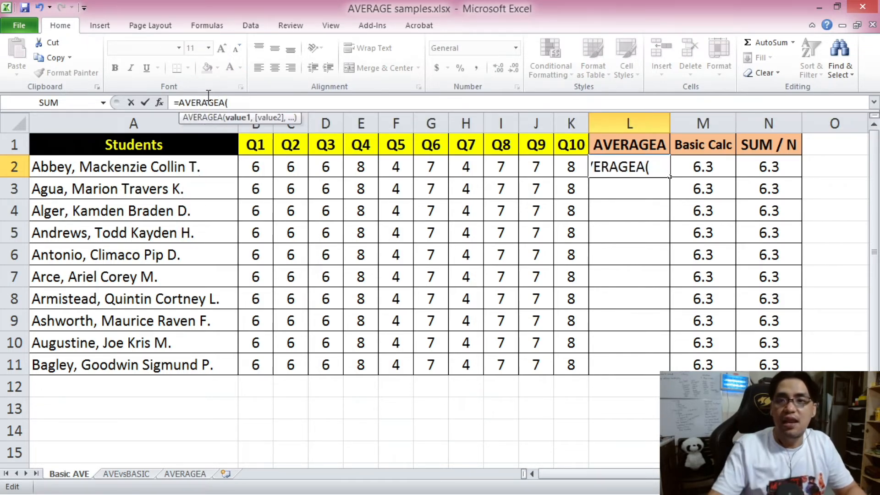
left_click(252, 168)
type(",")
left_click(303, 167)
type(",")
left_click(336, 166)
type(",")
left_click(366, 166)
type(",")
left_click(395, 166)
type(",C2,")
left_click(500, 166)
type(",")
left_click(536, 167)
type(",")
left_click(569, 166)
type(")")
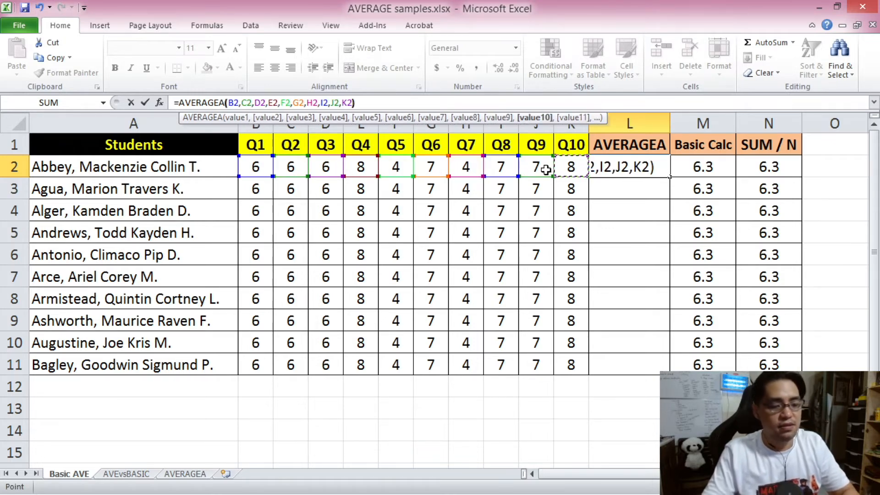
key("Return")
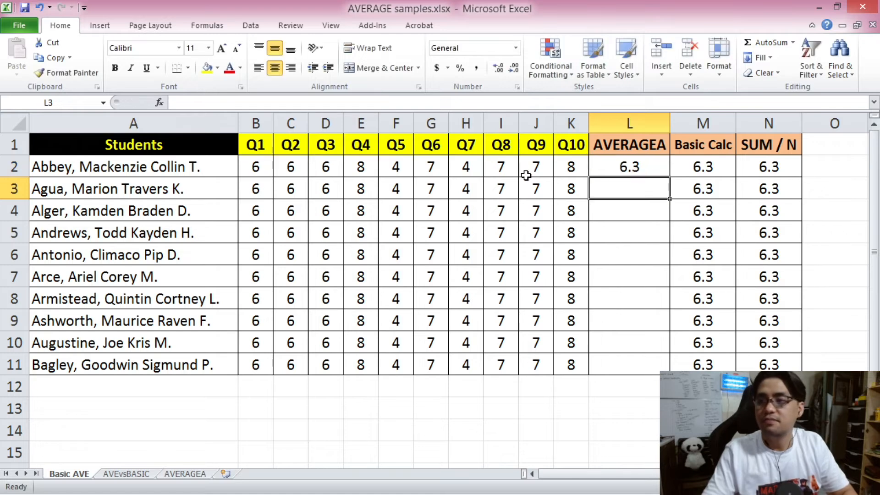
Calculate the second student's average in L3 with the range formula =AVERAGEA(B3:K3).
left_click(252, 106)
type("=AVE")
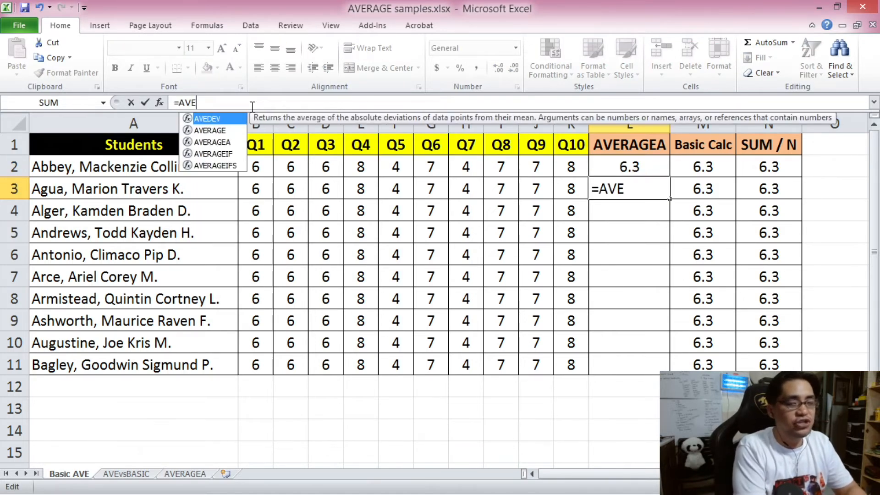
type("RAGEA(")
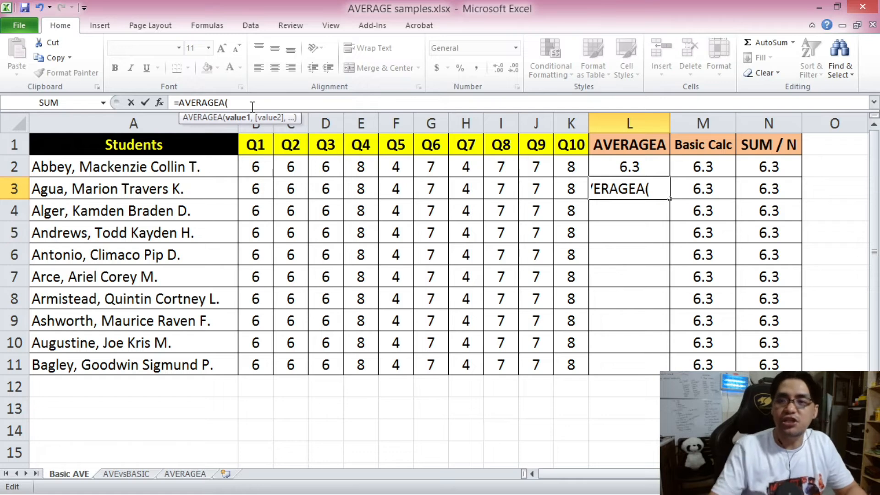
left_click_drag(248, 192, 559, 181)
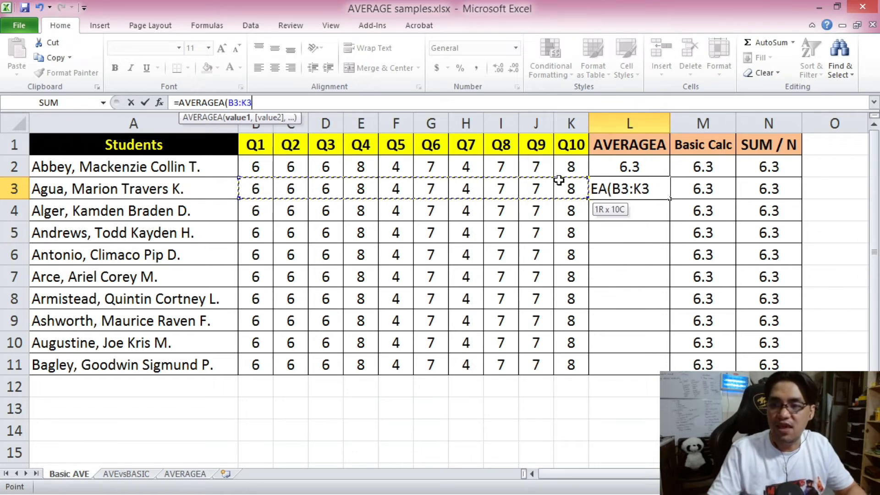
type(")")
key("Return")
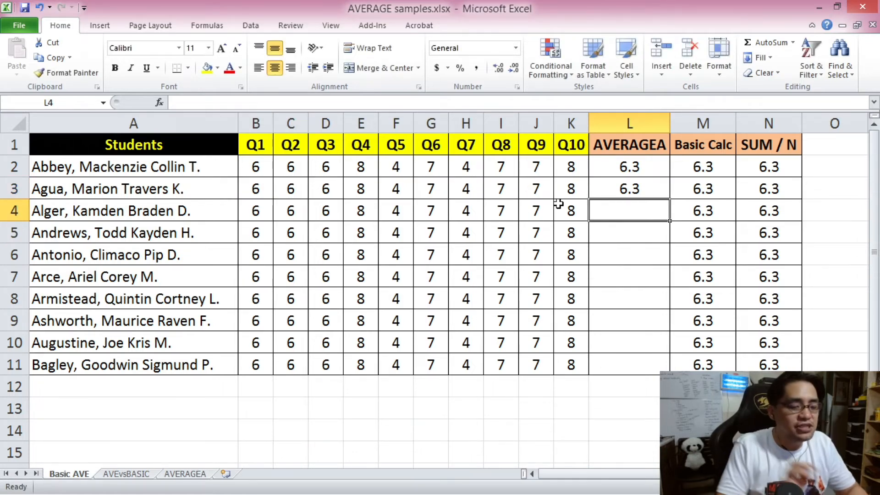
Calculate the third student's average in L4 with AVERAGEA over the range B4:K4.
type("=AVERAGEA(")
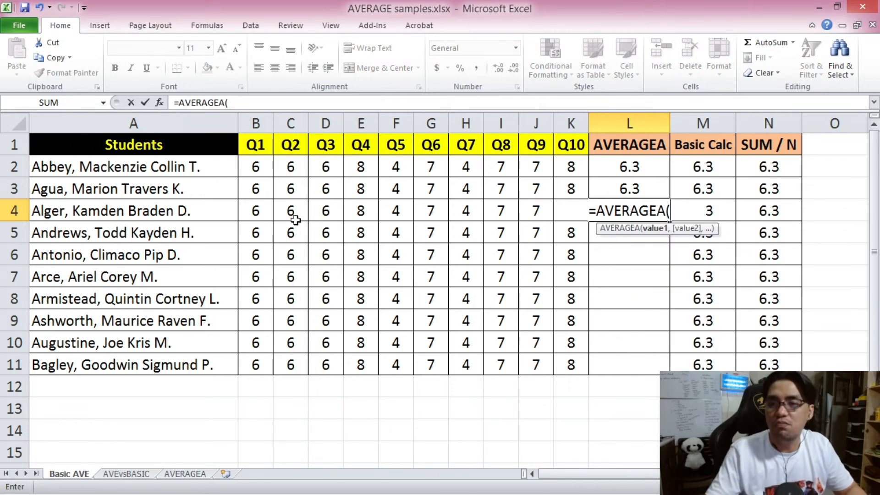
left_click_drag(269, 211, 560, 215)
type(",")
type(")")
key("Return")
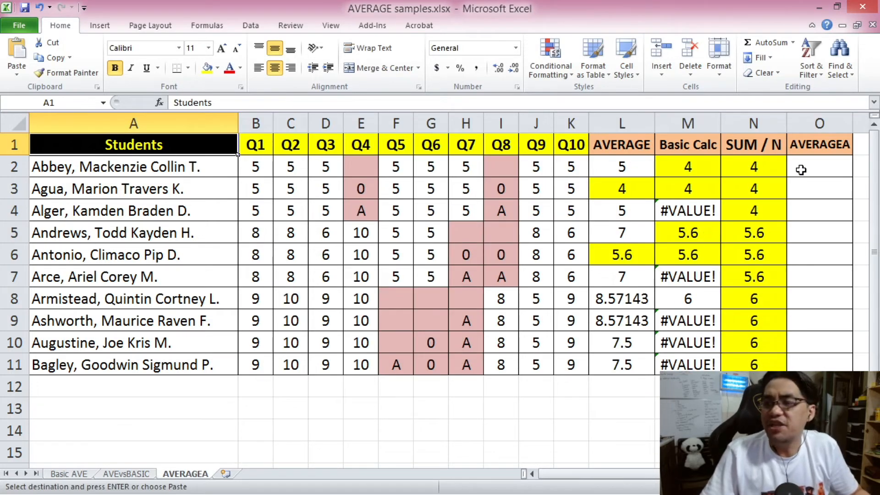
Review the first student's AVERAGE, Basic Calc and SUM / N results in L2:N2 of the AVERAGEA sheet.
left_click(803, 170)
left_click_drag(636, 166, 670, 165)
left_click(750, 167)
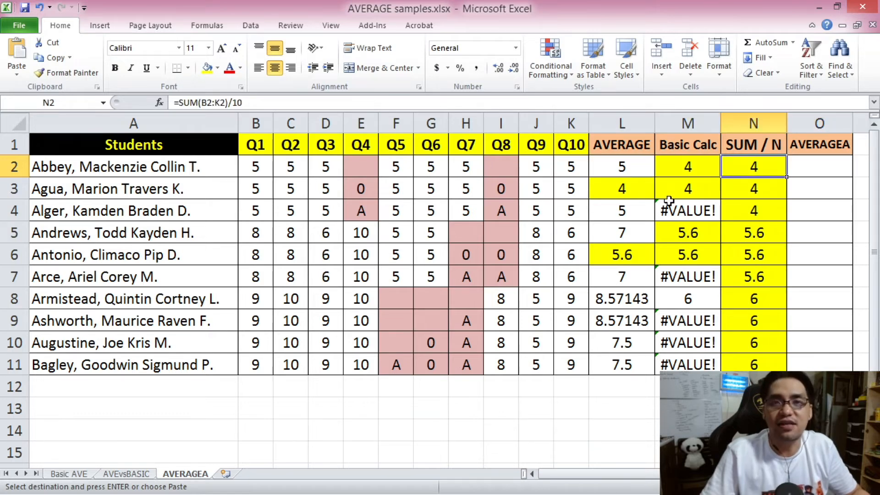
Calculate the first student's average in O2 of the AVERAGEA sheet with =AVERAGEA(B2:K2).
left_click(838, 164)
type("=AVERAGA")
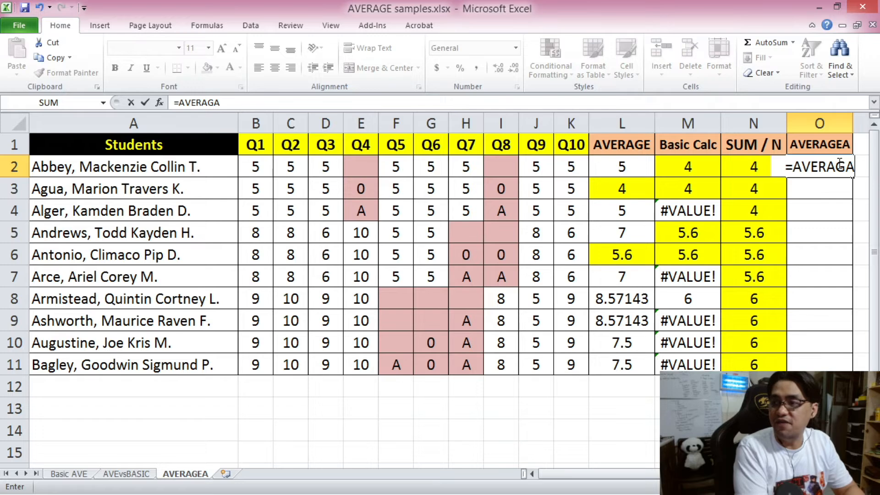
key("BackSpace")
type("EA")
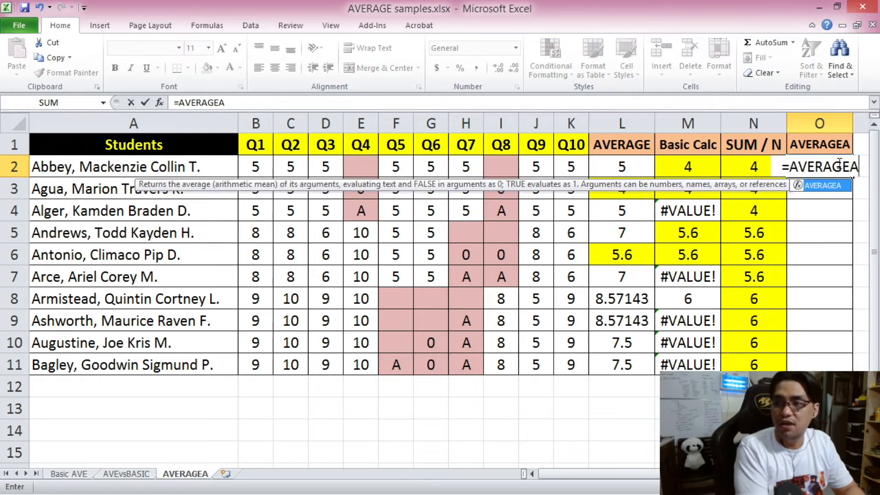
type("(")
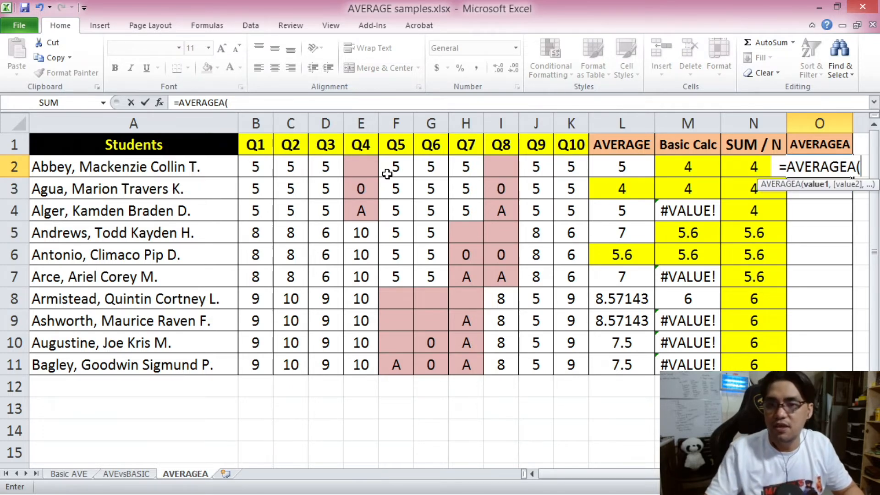
left_click_drag(253, 168, 560, 173)
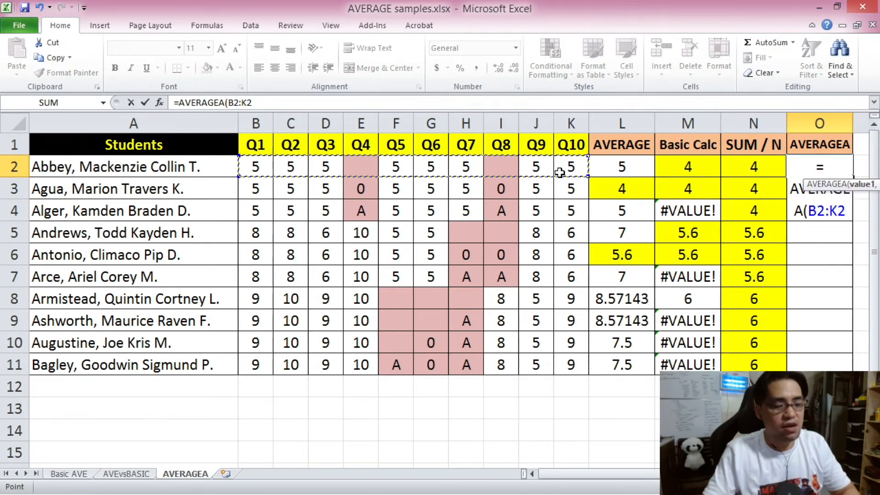
type(")")
key("Return")
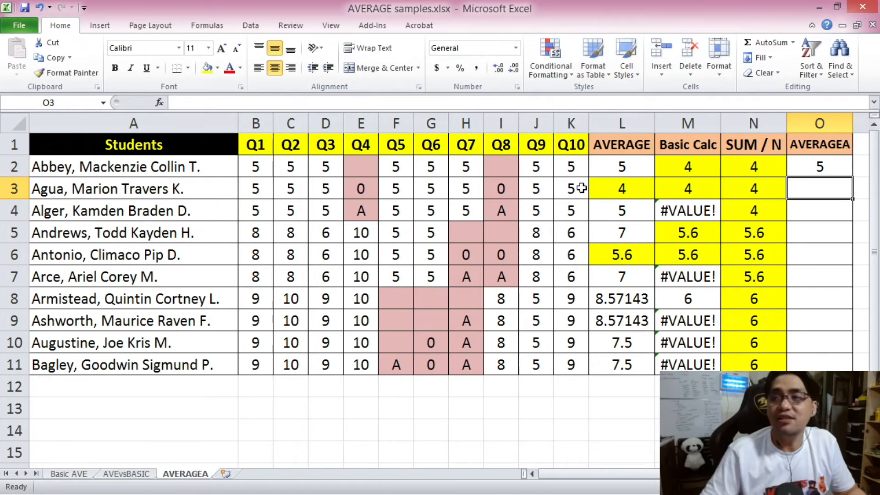
Compare the first student's AVERAGEA result in O2 with the AVERAGE result in L2 and the blank Q4 cell.
left_click(825, 165)
left_click(634, 165)
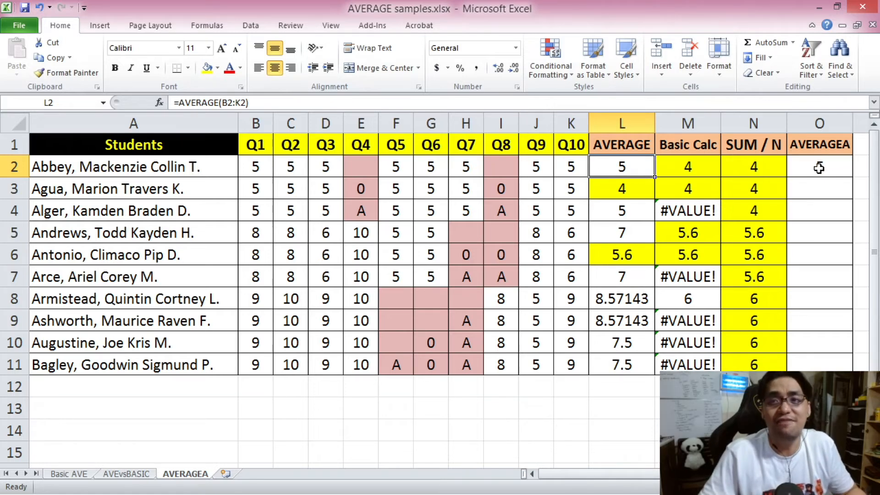
left_click(351, 166)
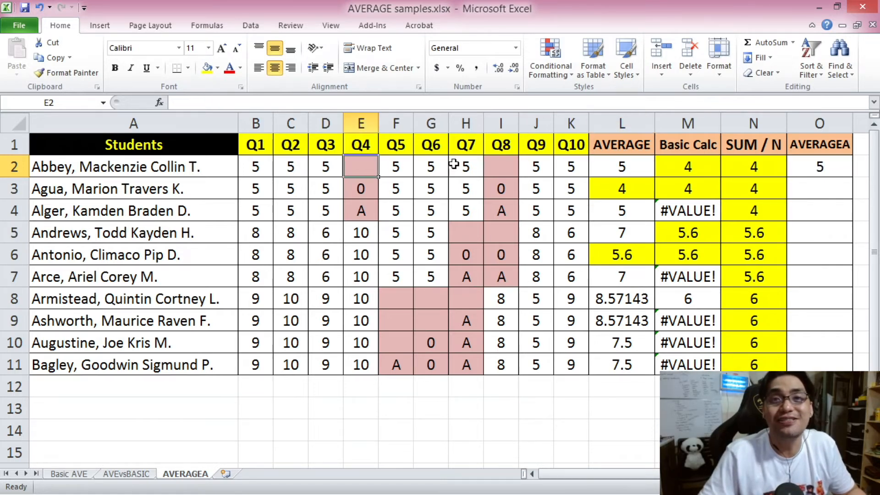
left_click(807, 169)
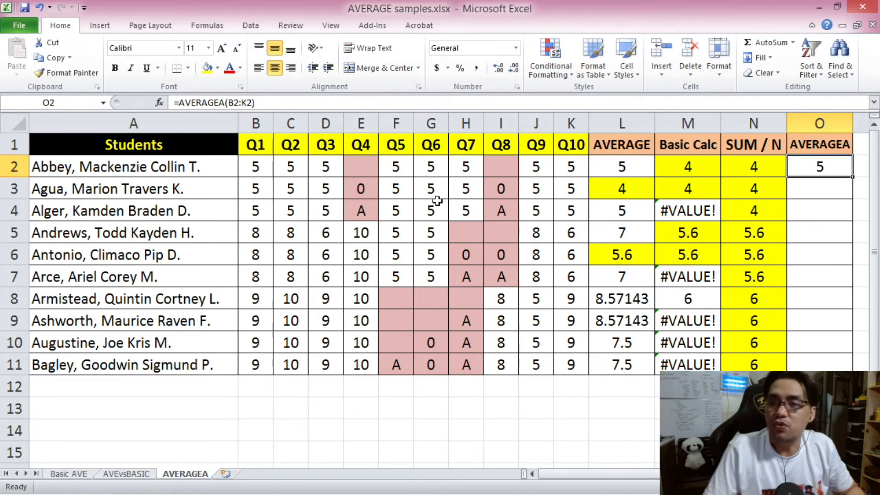
Copy the AVERAGEA formula from O2 into O3 for the second student.
key("ctrl+c")
left_click(821, 188)
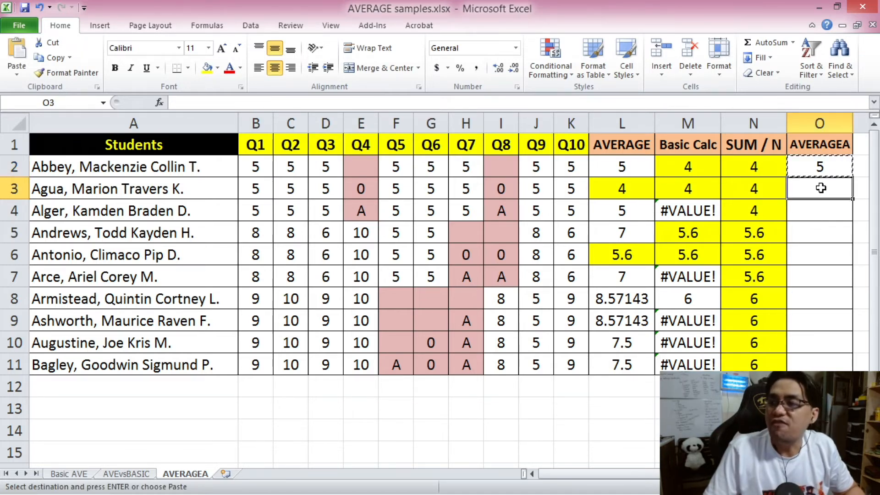
key("ctrl+v")
key("Escape")
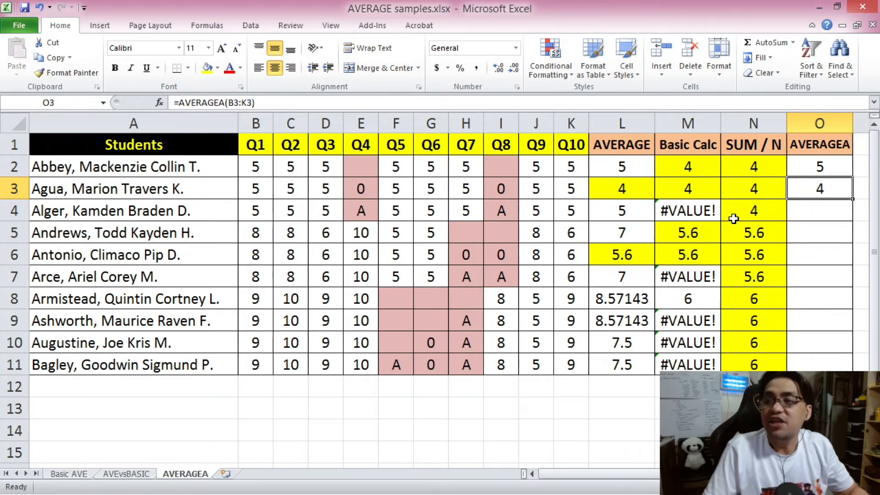
Compare the second student's AVERAGE, Basic Calc and SUM / N results in L3:N3 with the zero scores in Q4 and Q8.
left_click(641, 190)
left_click(691, 192)
left_click(750, 191)
left_click(364, 191)
left_click(500, 190)
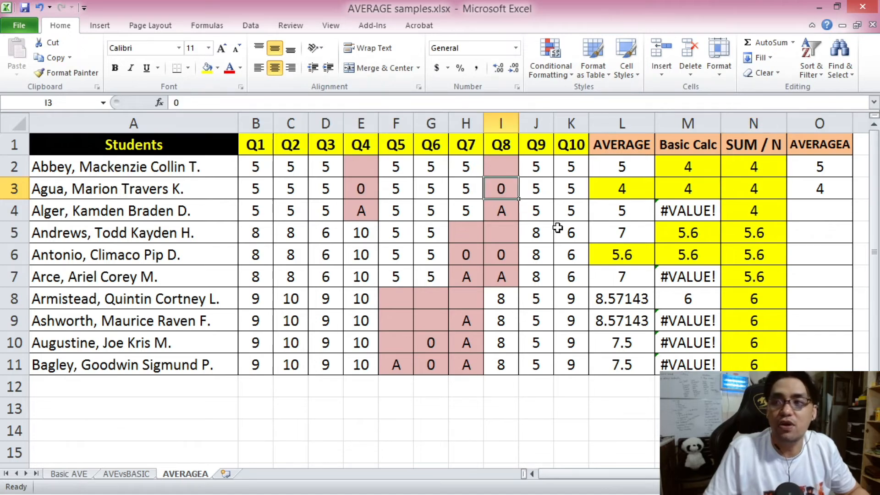
Copy the AVERAGEA formula from O3 into O4 for the third student.
left_click(833, 185)
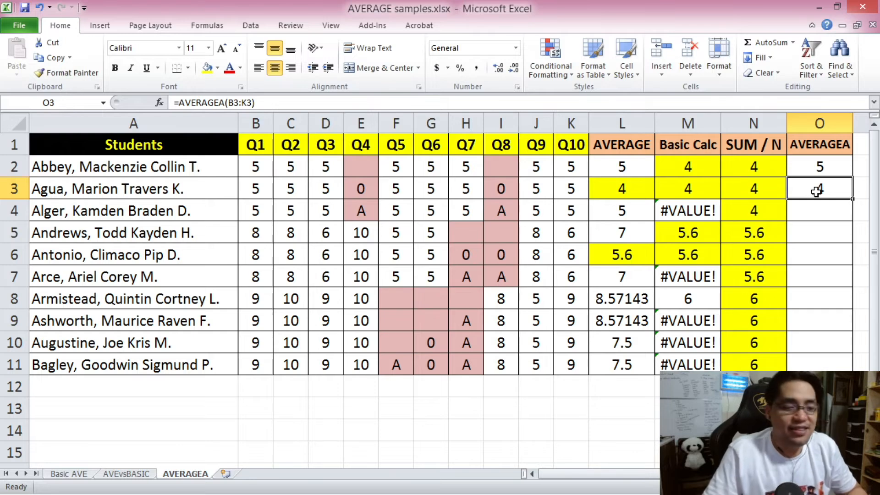
key("ctrl+c")
left_click(825, 210)
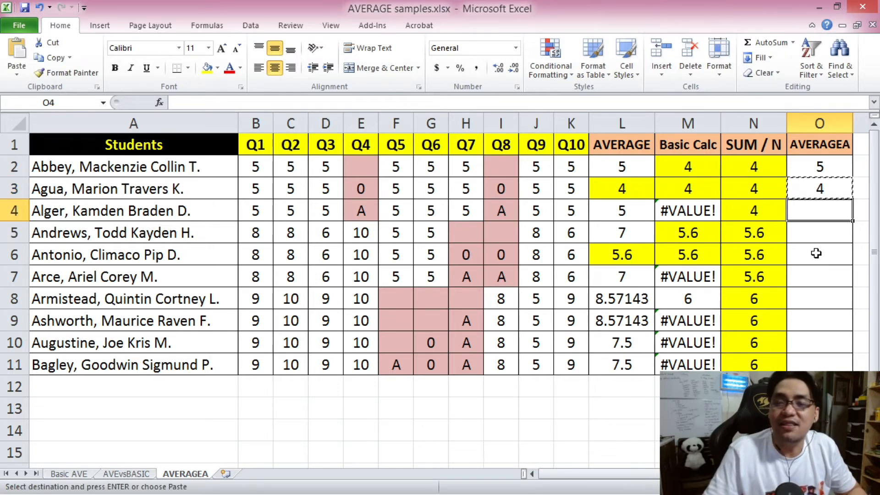
left_click(813, 190)
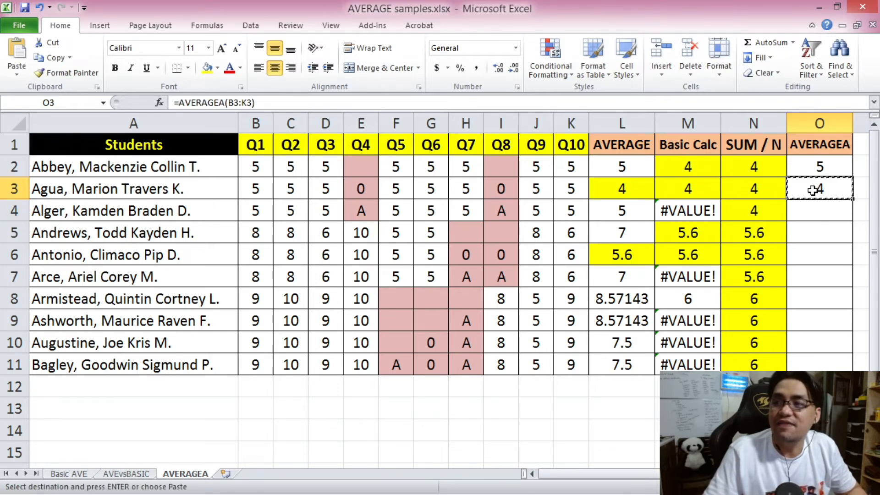
left_click(826, 211)
key("ctrl+v")
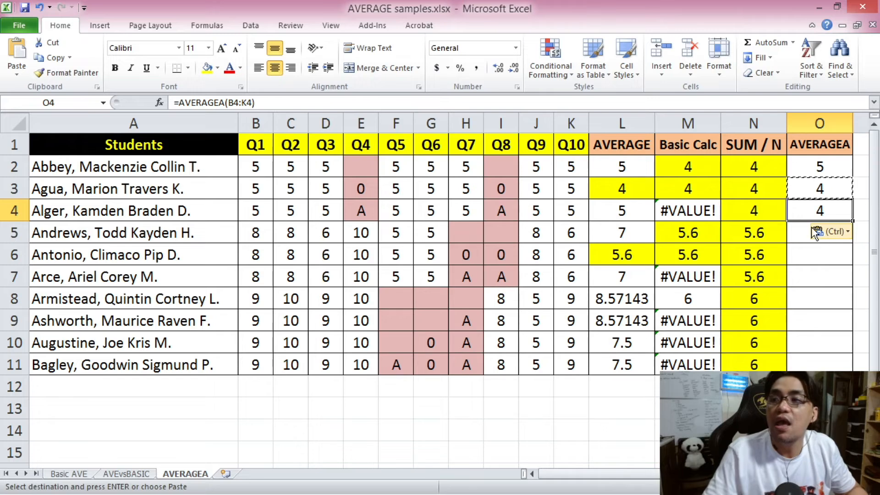
key("Escape")
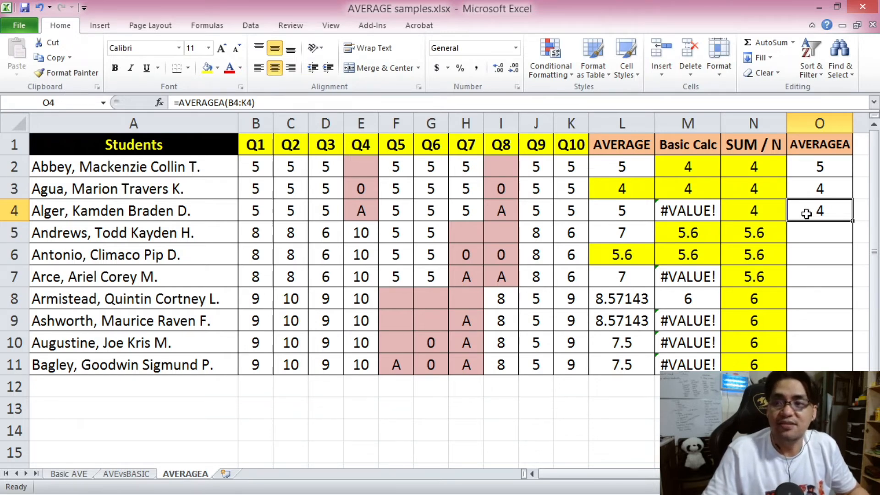
Examine the third student's scores in B4:K4, especially the text entries in Q4 and Q8, against the AVERAGEA result in O4.
left_click(248, 209)
left_click_drag(248, 210, 566, 215)
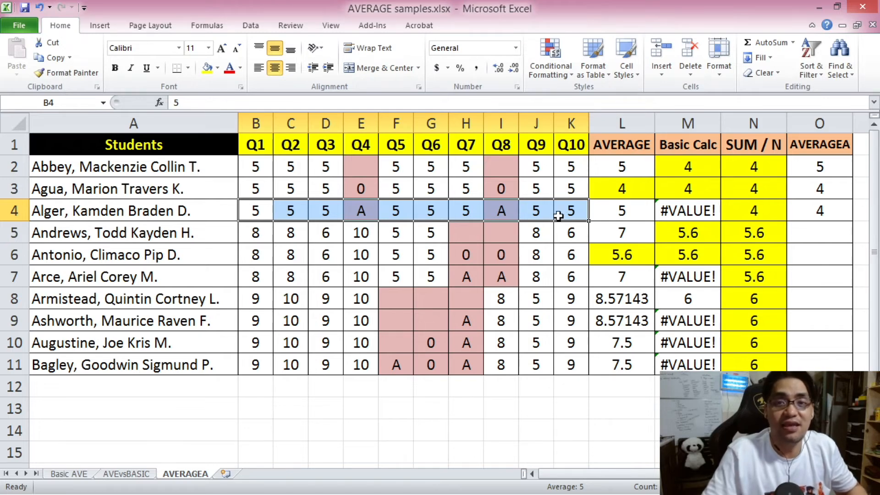
left_click(362, 211)
left_click(497, 210)
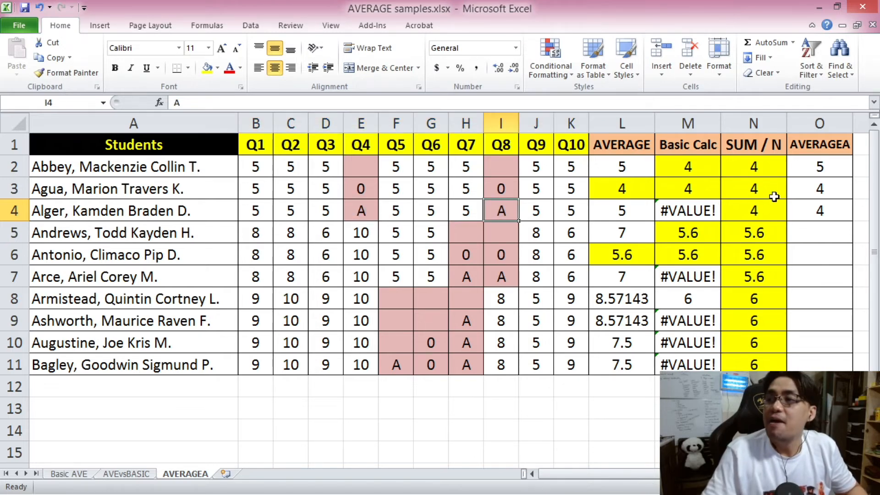
left_click(823, 206)
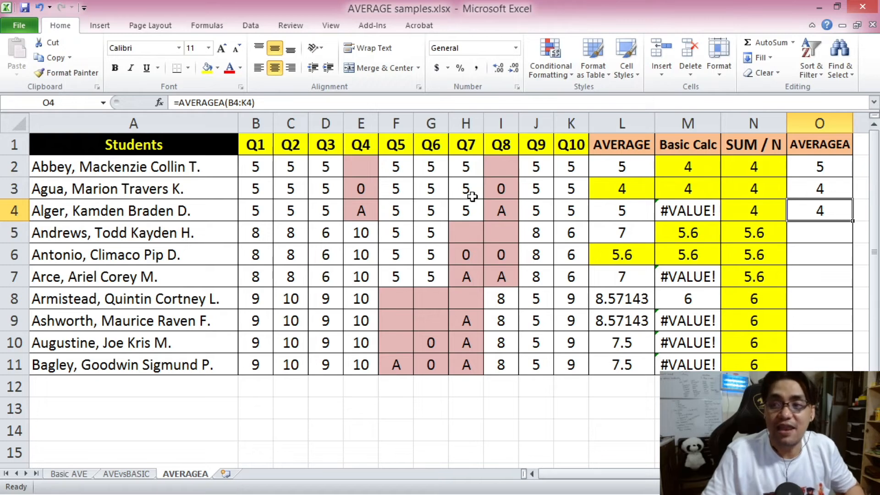
left_click(359, 215)
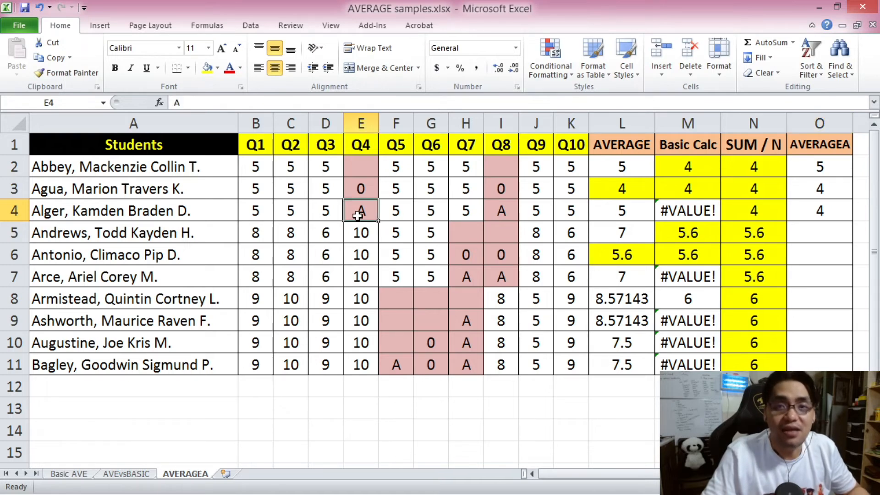
left_click(502, 212)
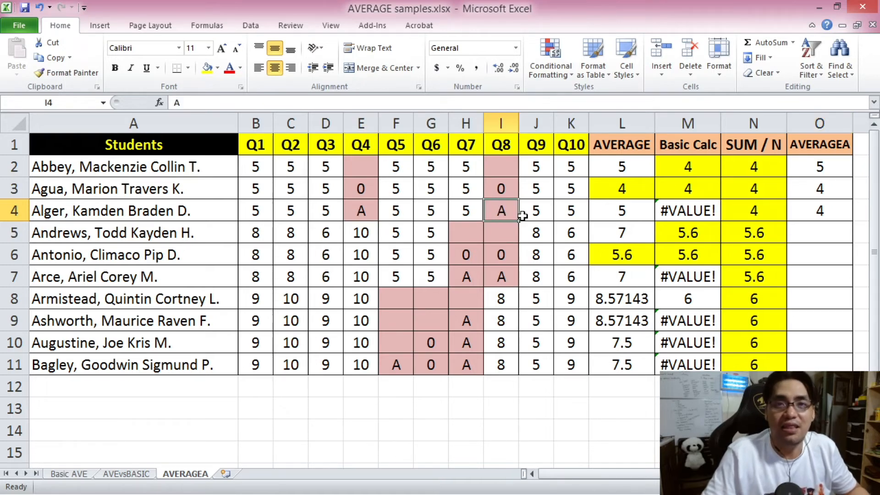
left_click(823, 210)
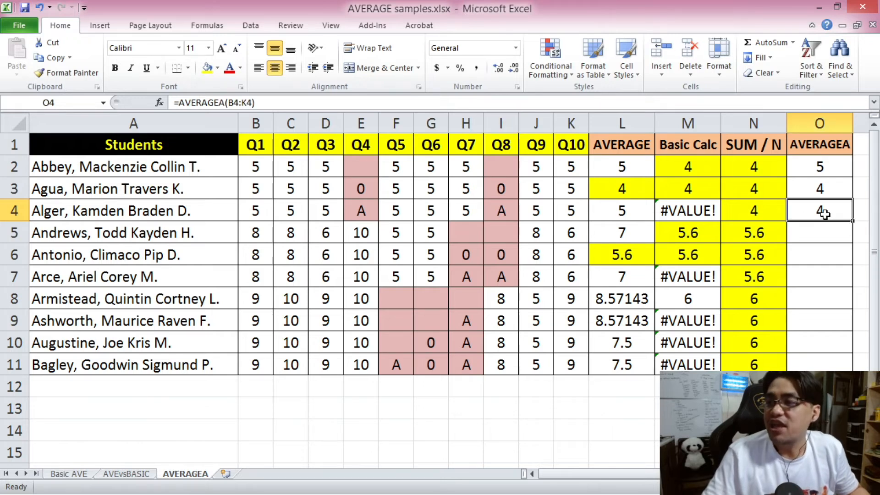
Go through only the third student's numeric scores in row 4, skipping the "A" entries in Q4 and Q8.
left_click(260, 211)
left_click(290, 211)
left_click(324, 212)
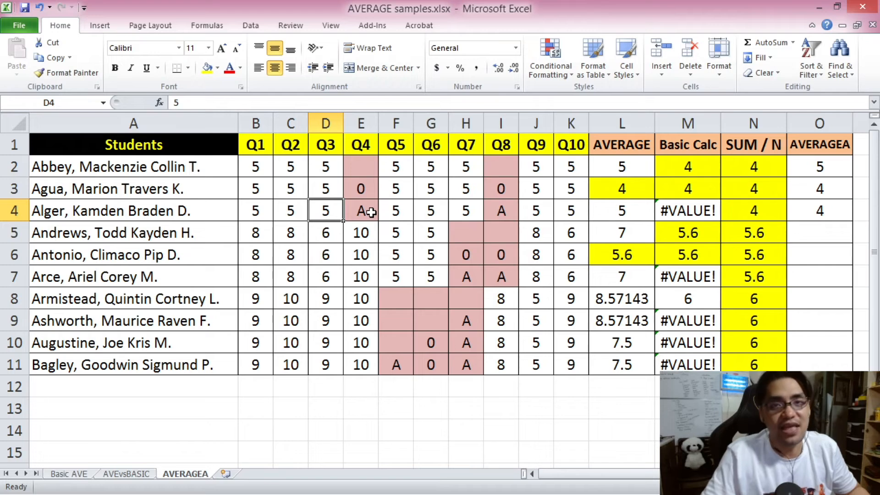
left_click(397, 211)
left_click(431, 211)
left_click(458, 210)
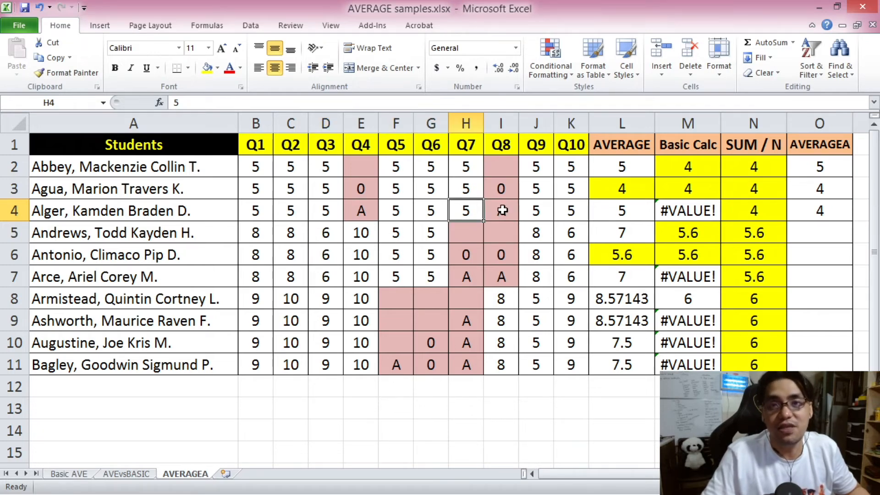
left_click(535, 210)
left_click(568, 210)
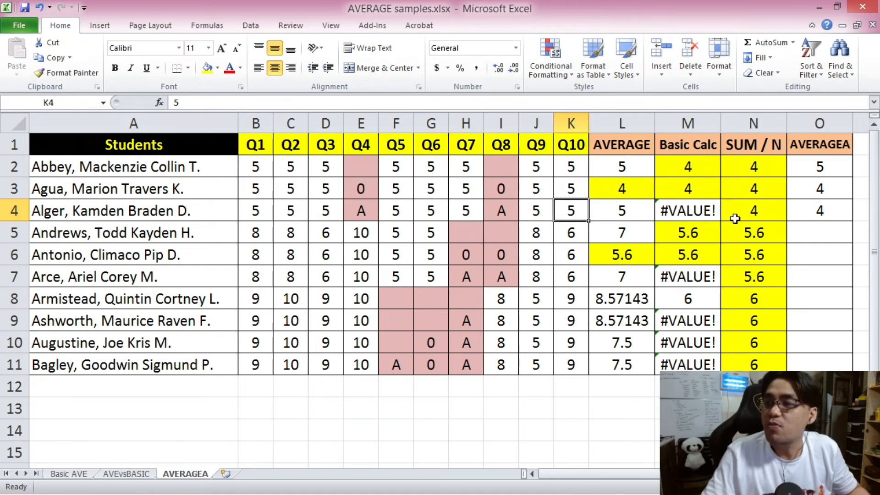
Count through all ten of the third student's entries in B4:K4, including the "A" cells, and check the formula in O4.
left_click(261, 215)
left_click(295, 213)
left_click(326, 212)
left_click(358, 209)
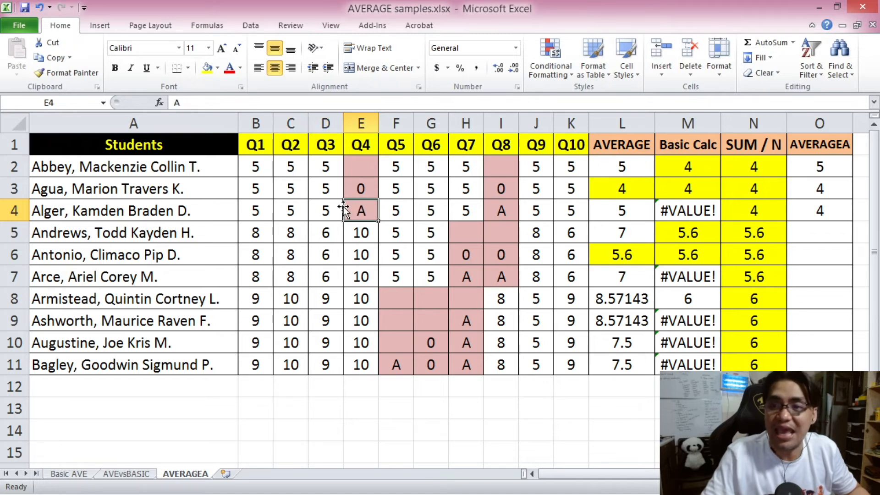
left_click(398, 214)
left_click(433, 211)
left_click(467, 210)
left_click(498, 210)
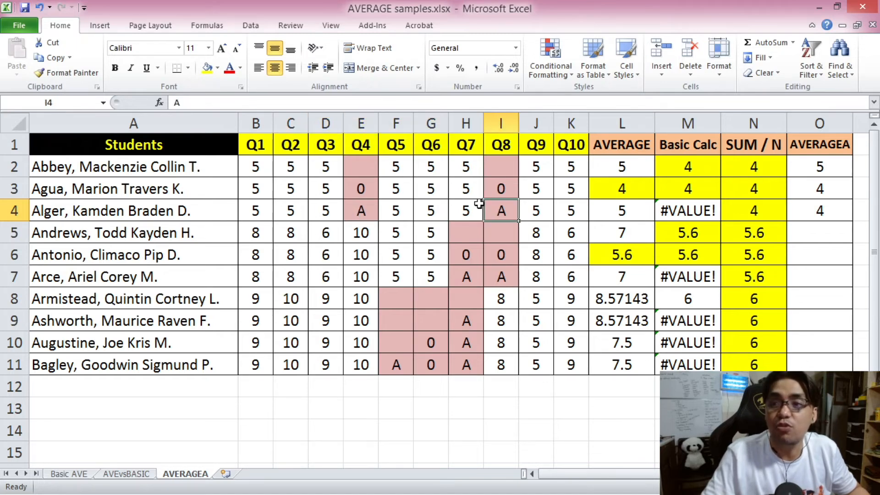
left_click(539, 215)
left_click(570, 213)
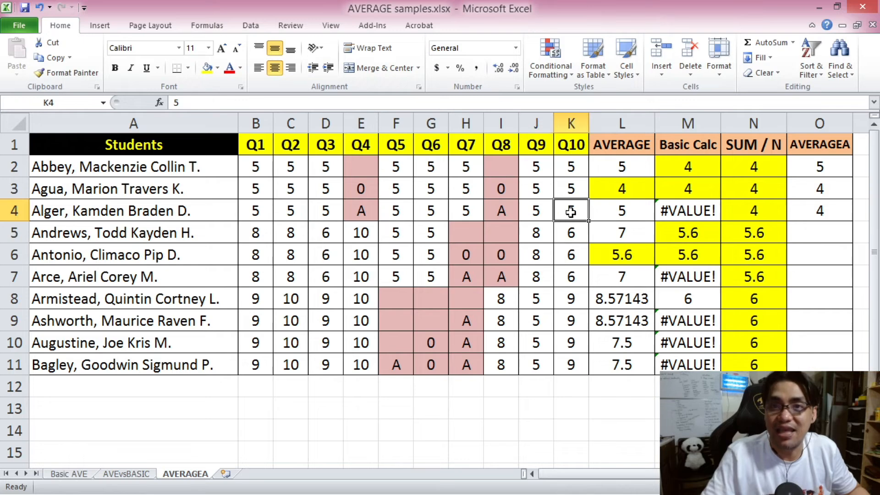
left_click(820, 213)
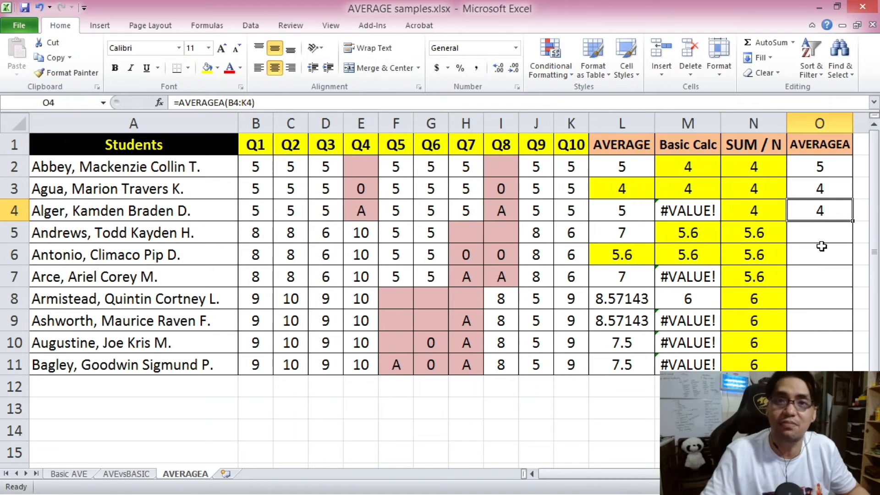
Copy the AVERAGEA formulas from O2:O4 into O5:O7.
left_click_drag(834, 168, 823, 212)
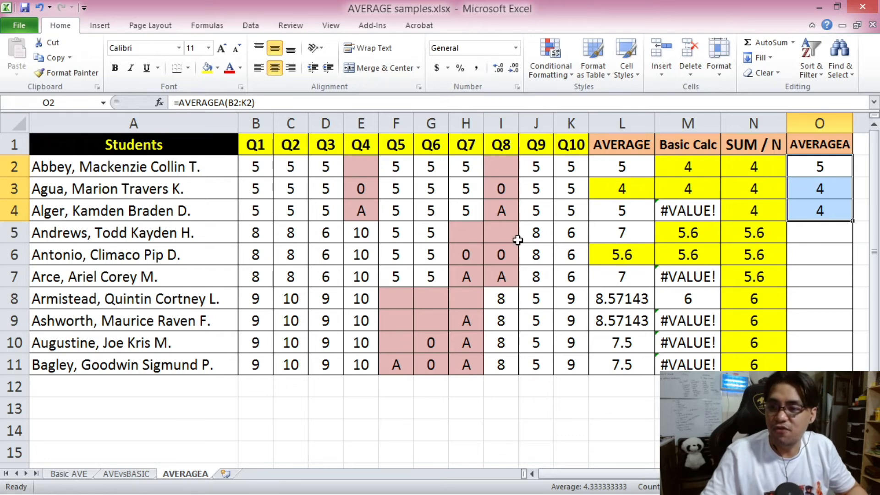
left_click(830, 231)
left_click_drag(822, 167, 828, 207)
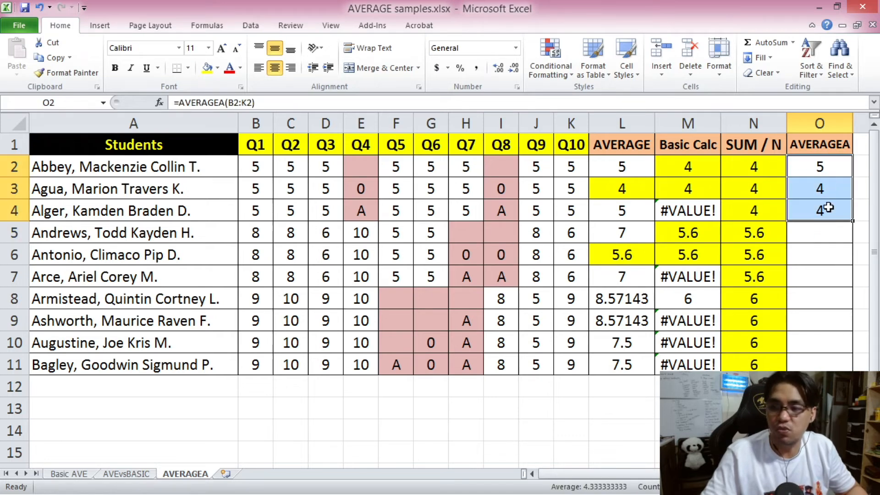
key("ctrl+c")
left_click(803, 241)
key("ctrl+v")
left_click(753, 268)
key("Escape")
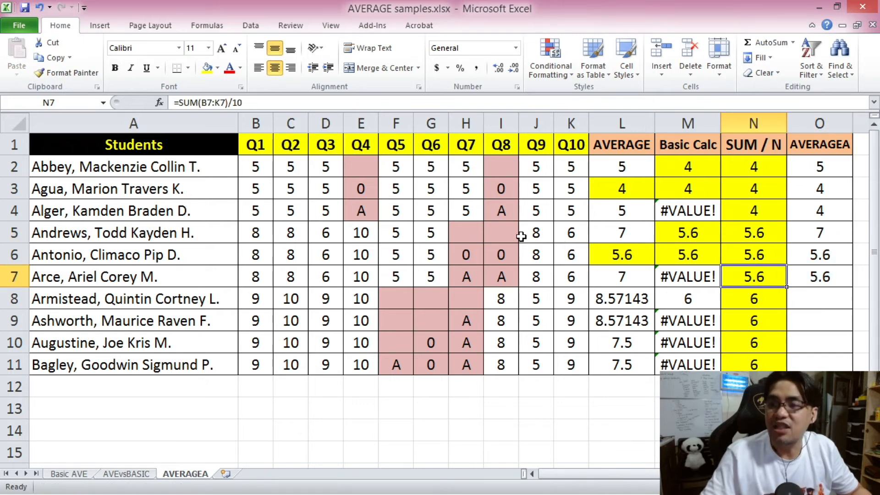
Compare the blank, zero and "A" entries under Q7 and Q8 in rows 5 to 7 with their AVERAGEA results.
left_click(462, 228)
left_click_drag(462, 228, 500, 232)
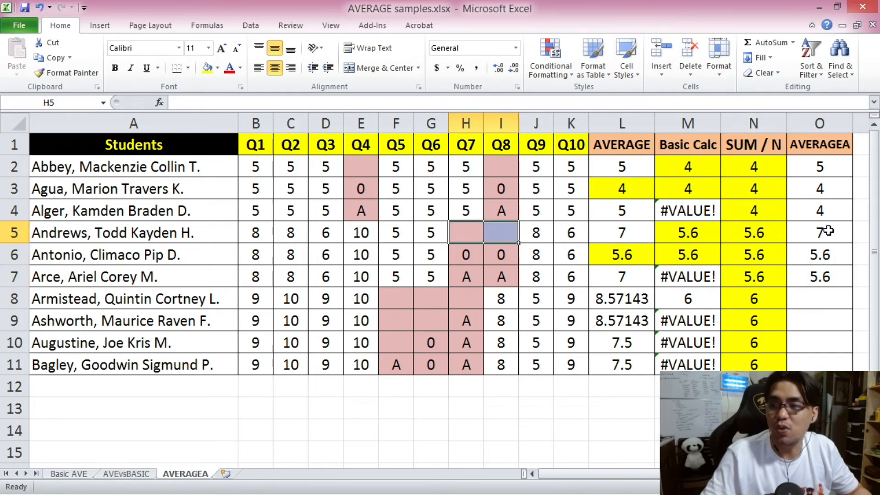
left_click_drag(266, 232, 573, 232)
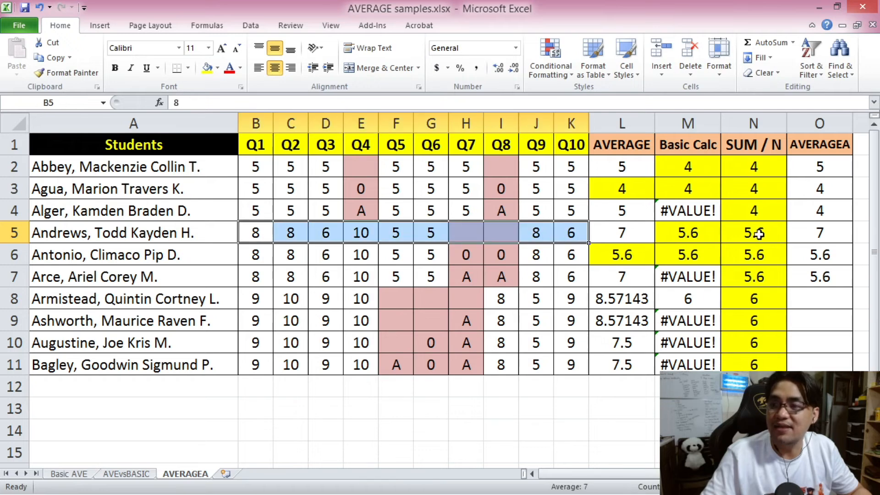
left_click(825, 234)
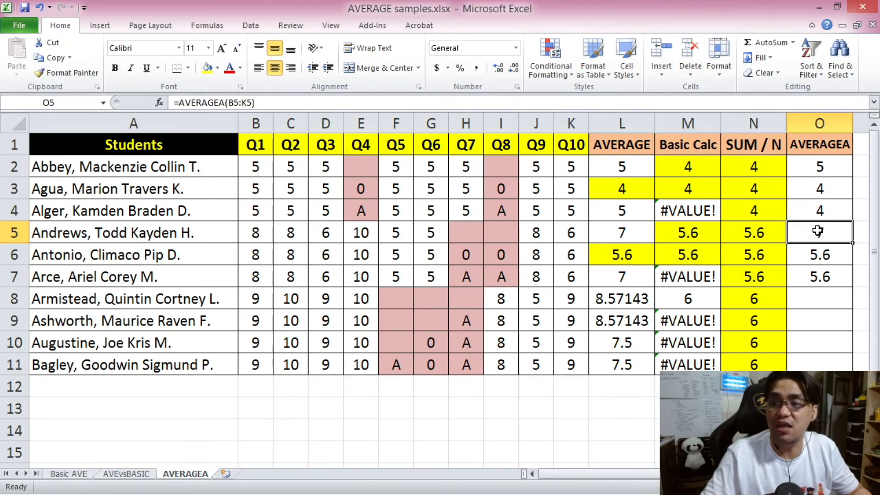
left_click_drag(476, 253, 496, 253)
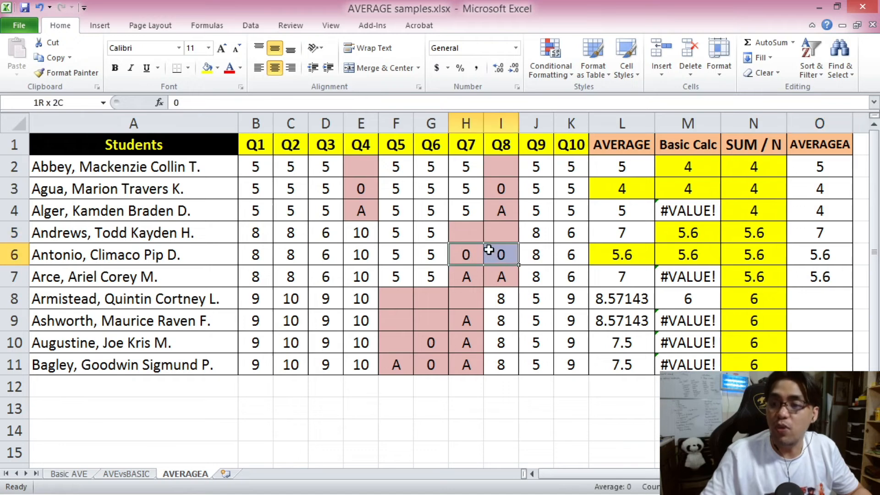
left_click(825, 256)
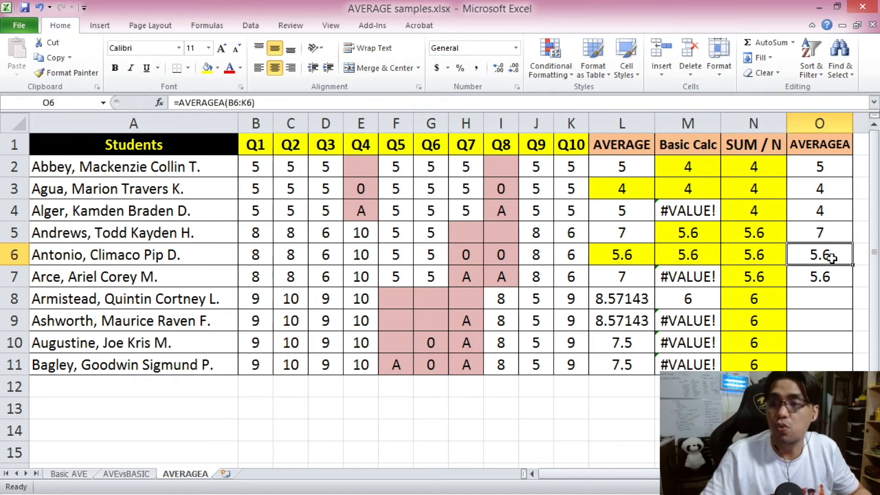
left_click_drag(460, 275, 499, 274)
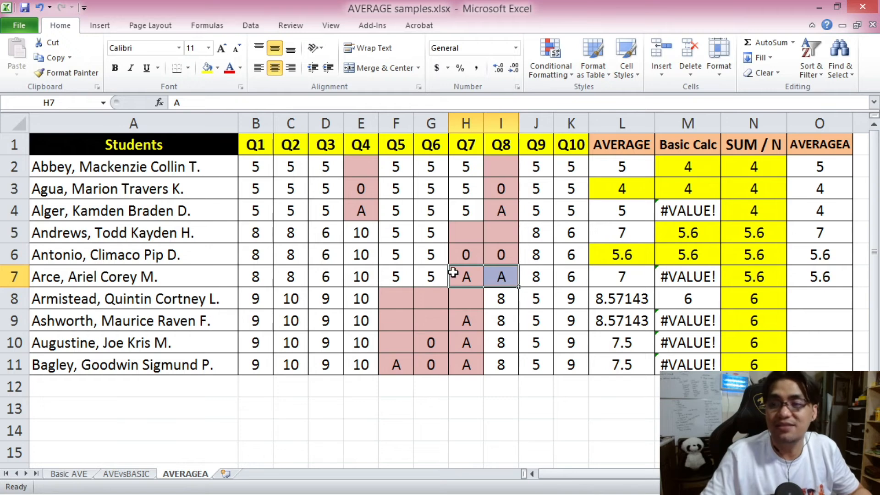
Copy the AVERAGEA formula from O7 into O8:O11 for the remaining students.
left_click(829, 277)
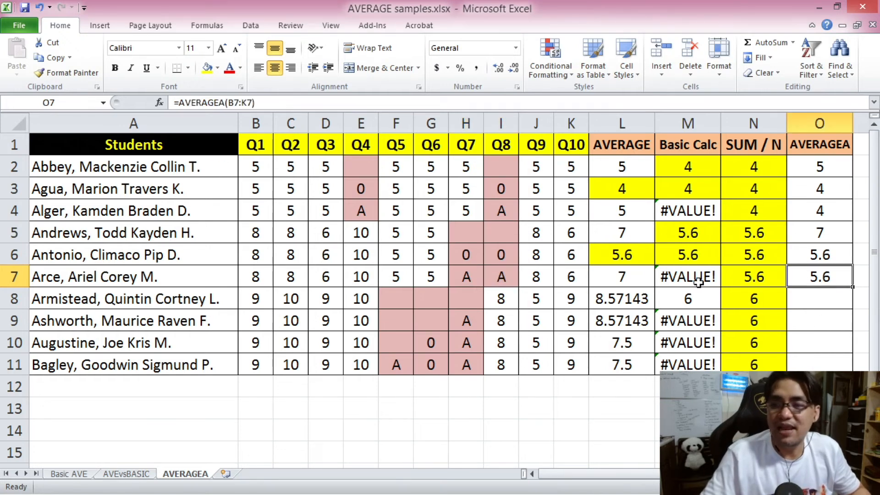
key("ctrl+c")
left_click_drag(821, 298, 820, 364)
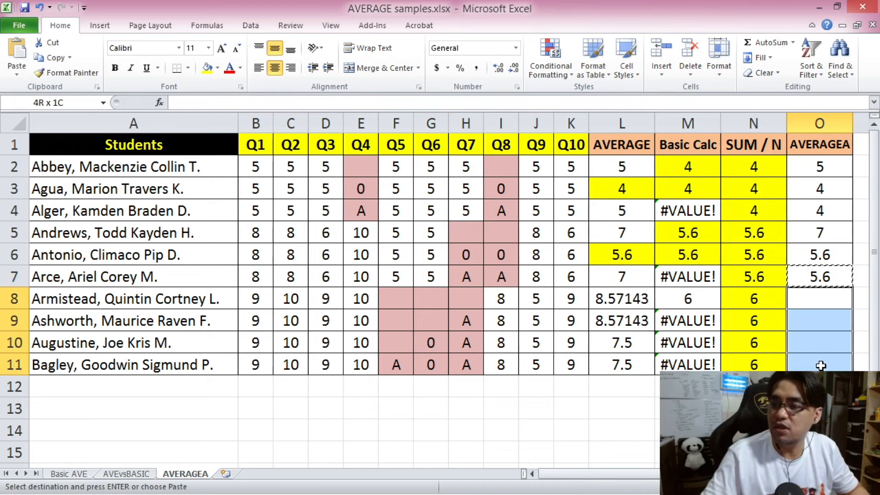
key("ctrl+v")
left_click(824, 298)
key("Escape")
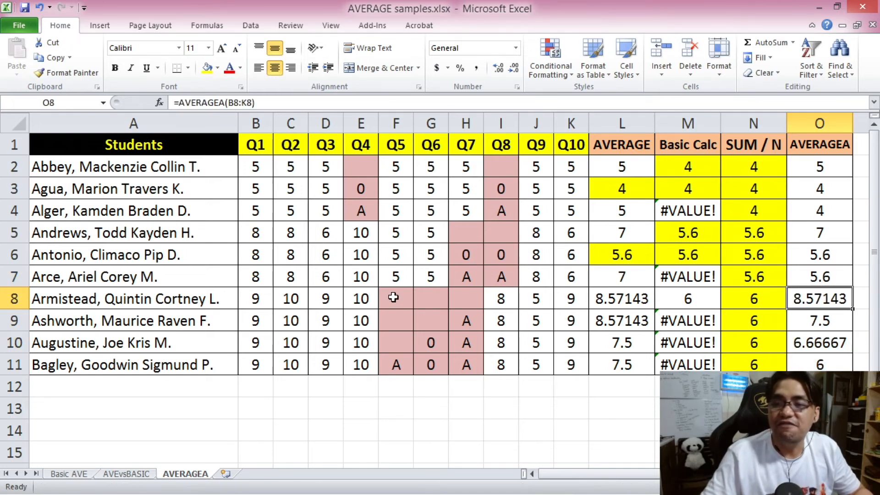
Compare the blank, zero and "A" entries under Q5 to Q7 in rows 8 to 10 with their AVERAGEA results.
left_click_drag(393, 297, 471, 298)
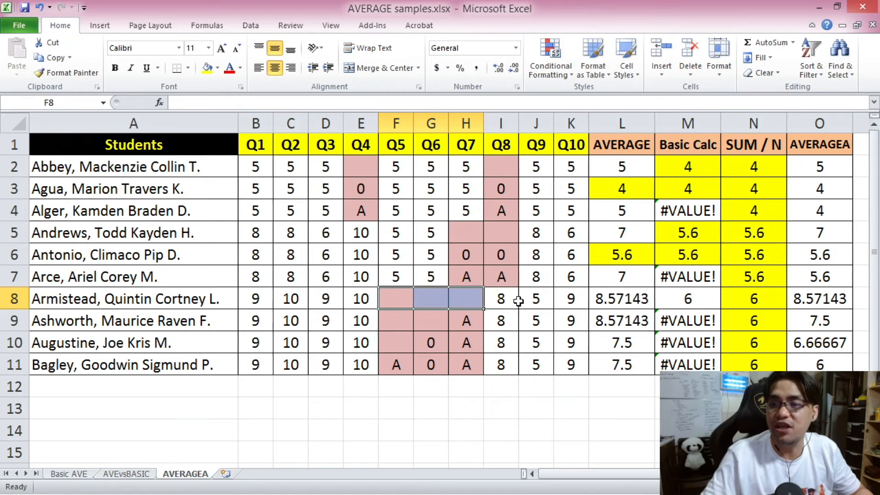
left_click_drag(398, 320, 431, 319)
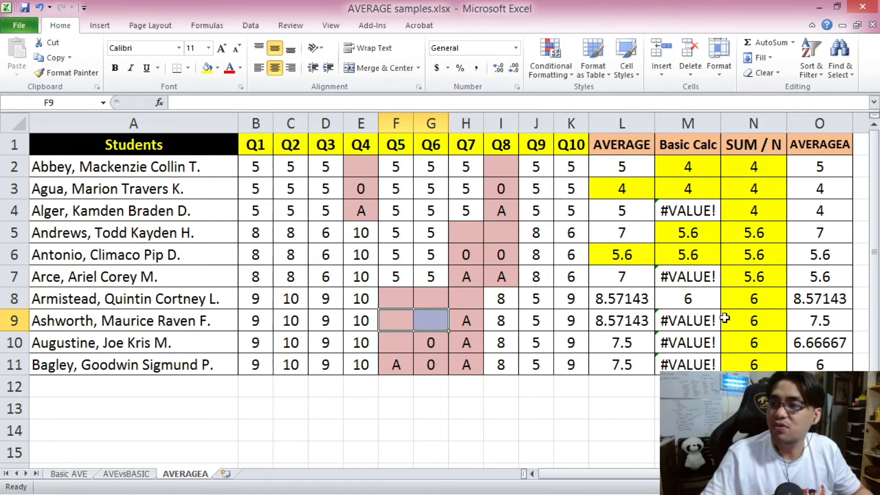
left_click(811, 320)
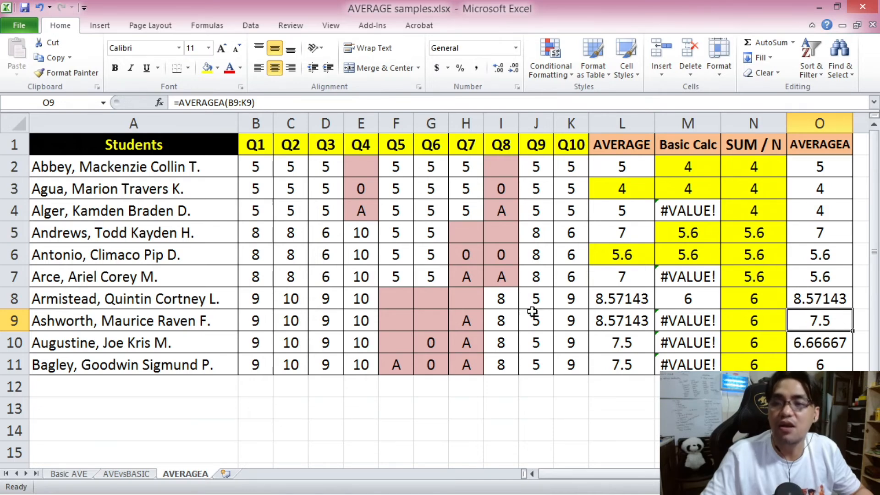
left_click(399, 342)
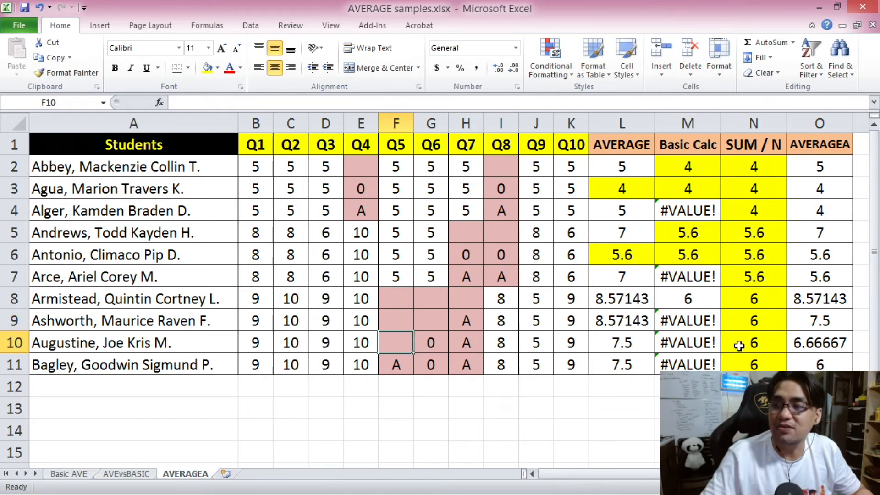
left_click(812, 342)
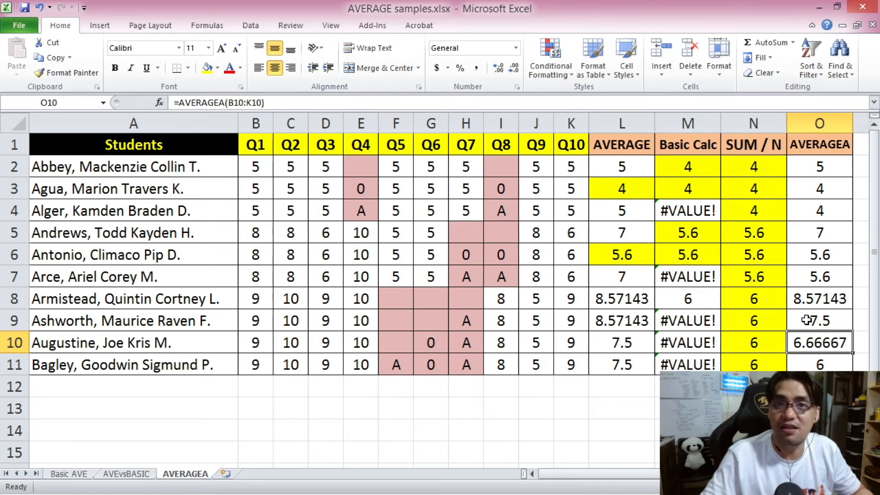
Examine the last student's scores in B11:K11, including the text and zero entries in F11:H11, and check the AVERAGEA formula in O11.
left_click_drag(252, 365, 556, 365)
left_click(394, 365)
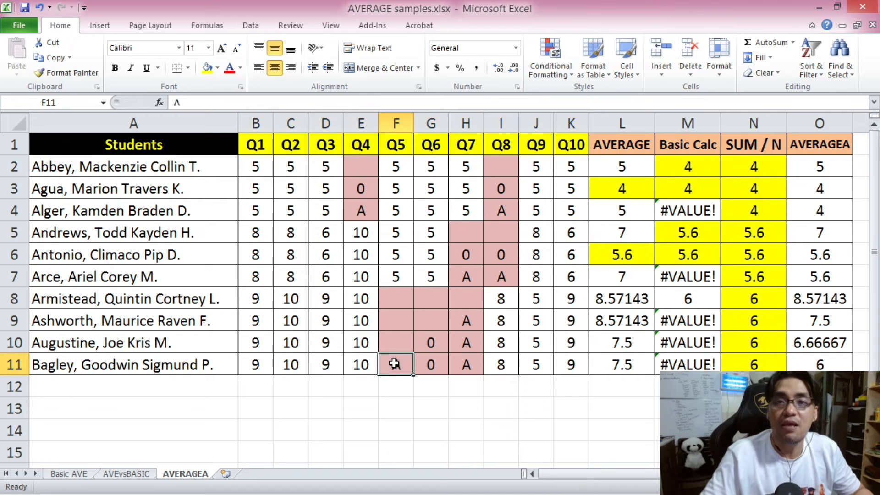
left_click(432, 363)
left_click(465, 365)
left_click_drag(570, 364, 260, 360)
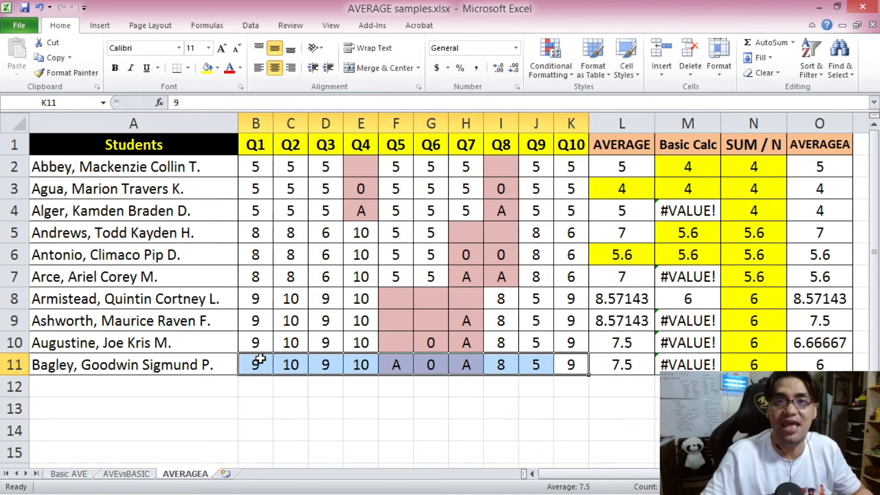
left_click(818, 365)
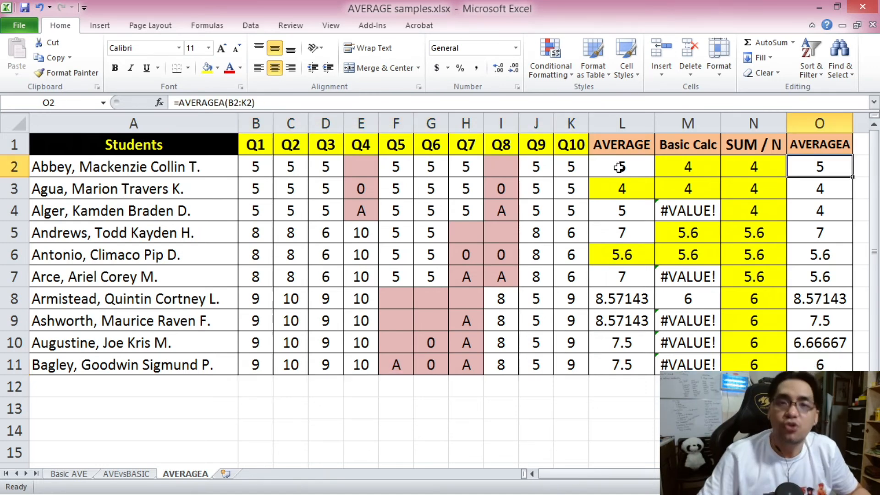
Compare the AVERAGE formula in L2 with the AVERAGEA formula in O2 for the first student's blank Q4 score.
left_click(619, 168)
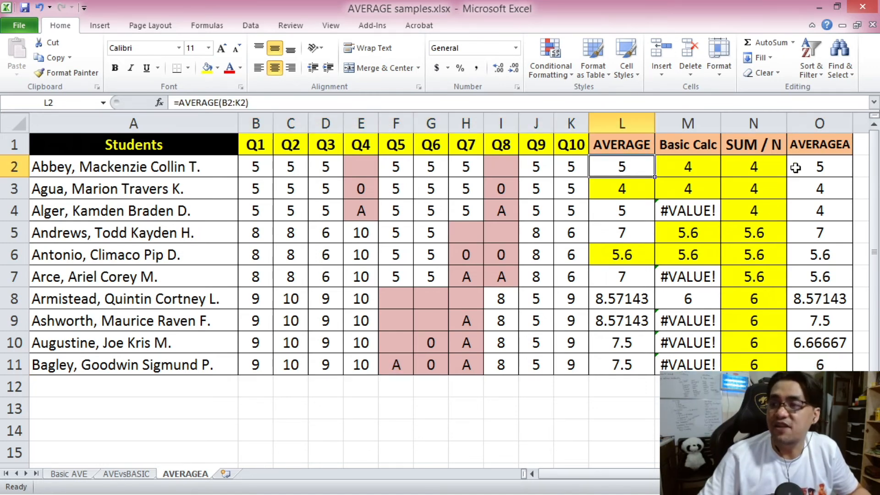
left_click(811, 167)
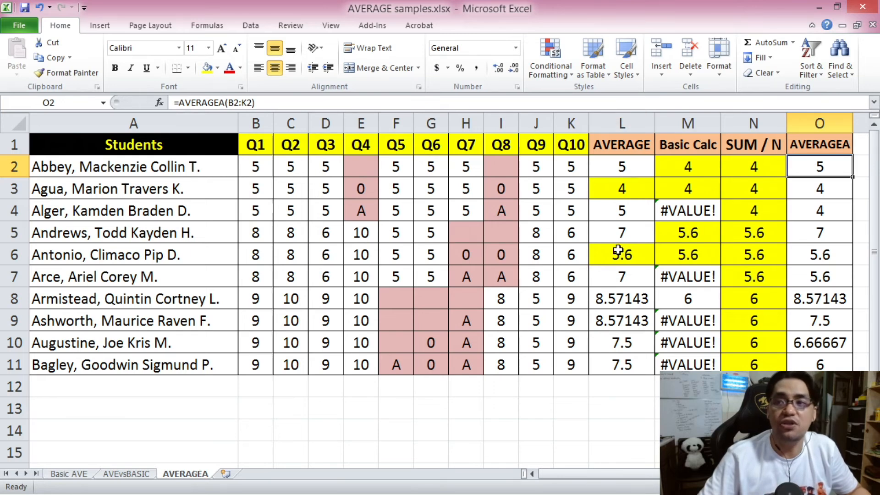
left_click(620, 164)
left_click(820, 168)
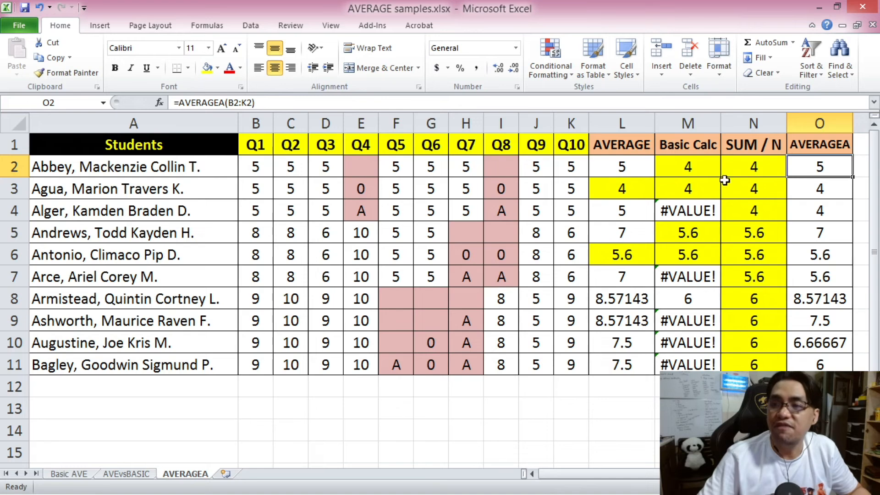
left_click(361, 168)
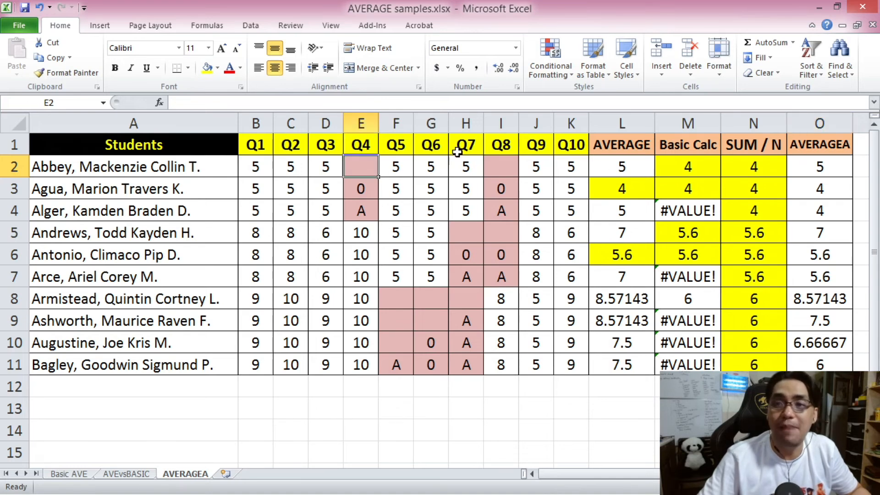
Compare how AVERAGE in L4 and AVERAGEA in O4 treat the "A" entries in E4 and I4.
left_click(621, 209)
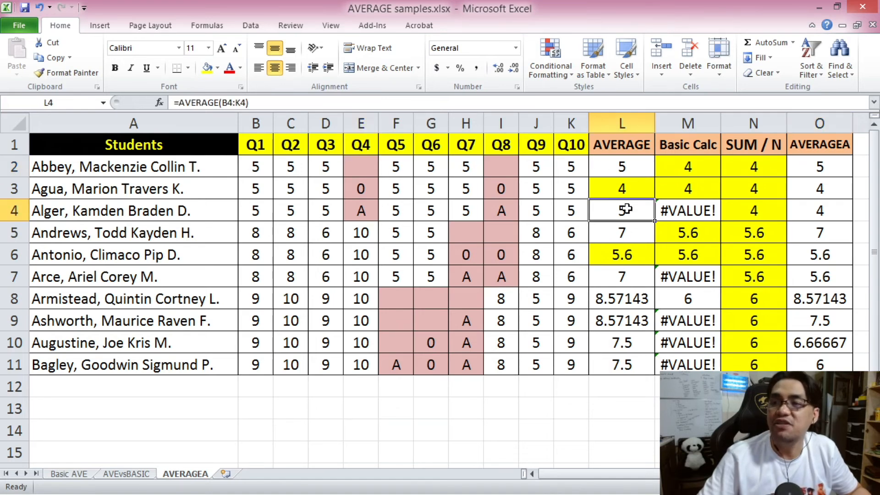
left_click(502, 211)
left_click(358, 212)
left_click(499, 211)
left_click(832, 208)
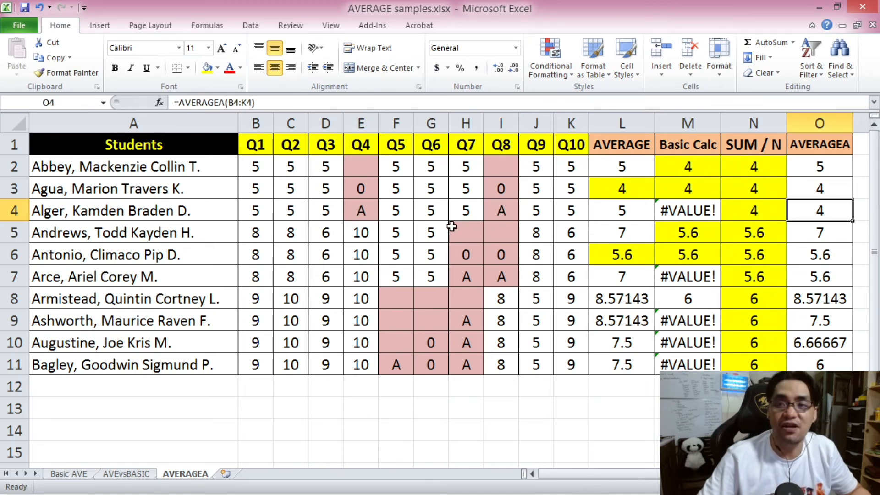
left_click(362, 208)
left_click(507, 203)
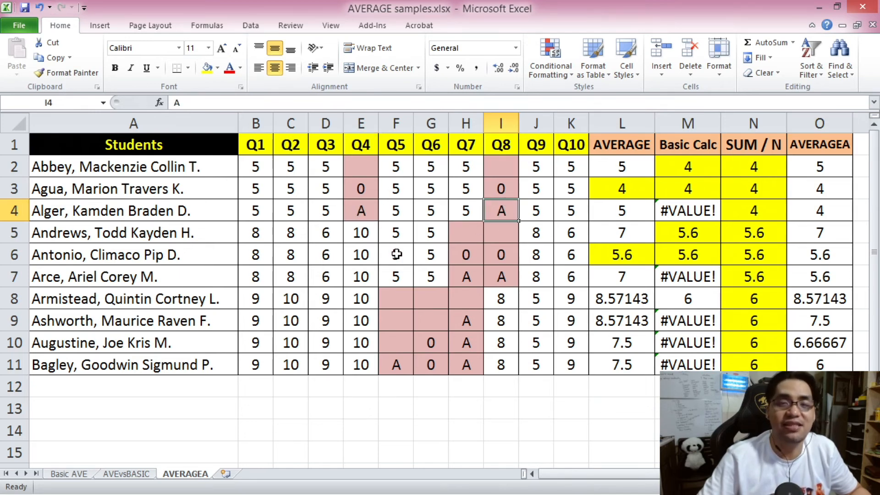
Compare all students' AVERAGE results in L2:L11 with the Basic Calc results in M2:M11 and the AVERAGEA results in O2:O11.
left_click(263, 170)
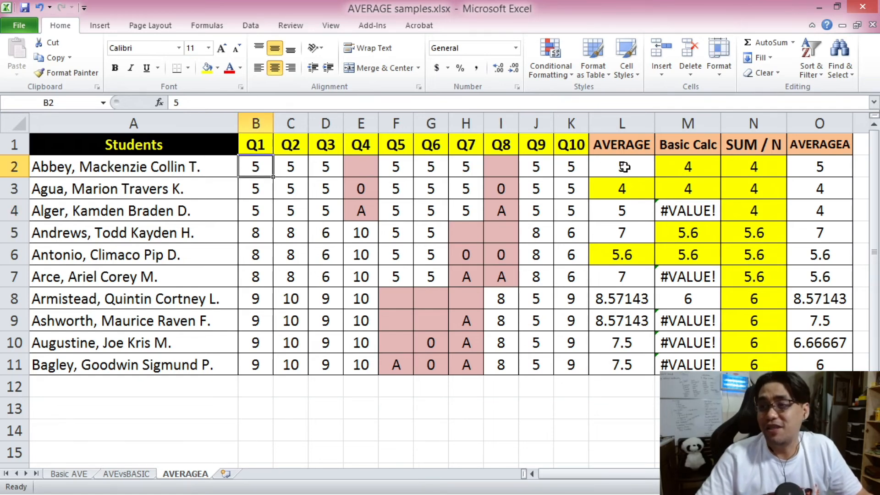
left_click_drag(620, 166, 623, 363)
left_click_drag(830, 170, 800, 360)
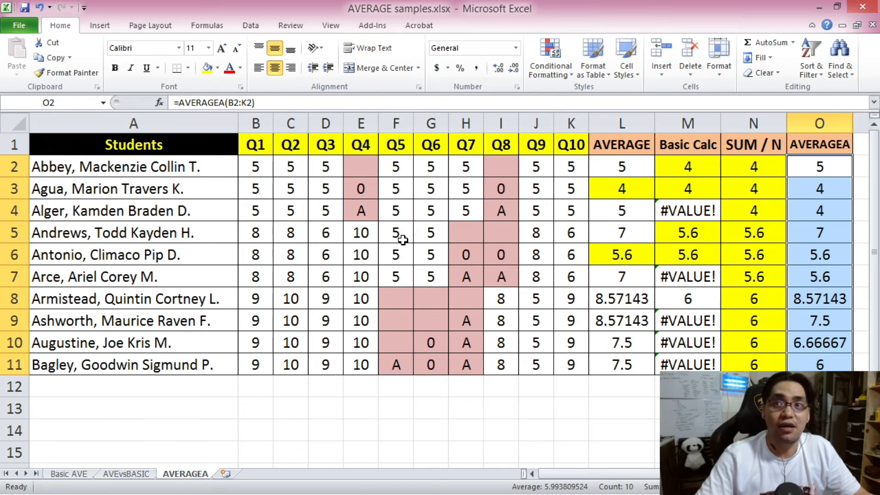
left_click_drag(696, 168, 687, 364)
left_click(624, 163)
left_click_drag(847, 165, 820, 365)
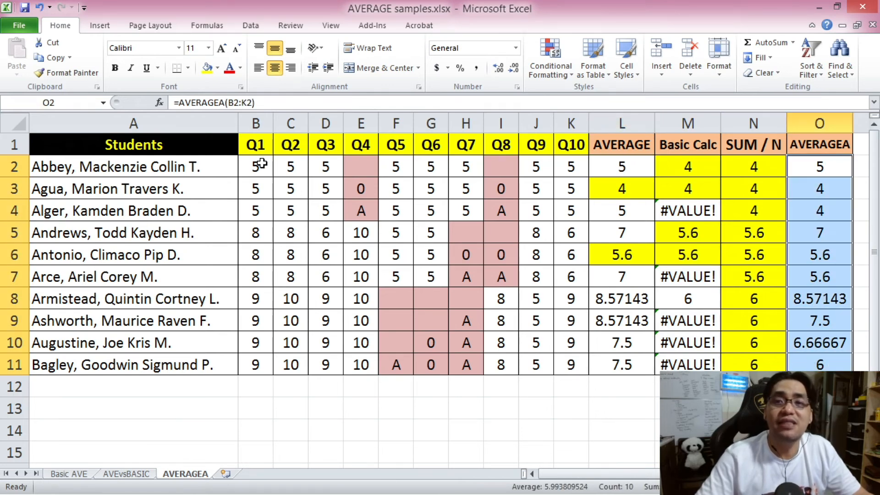
Review the first student's quiz scores in B2:K2 against the full AVERAGE and AVERAGEA columns.
left_click_drag(256, 163, 574, 171)
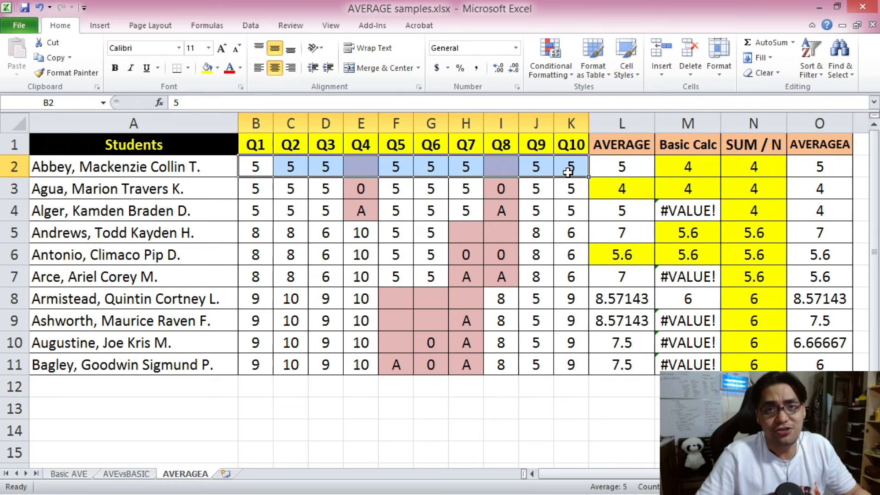
key("ctrl+Home")
left_click_drag(632, 170, 626, 365)
left_click_drag(820, 166, 836, 364)
left_click_drag(255, 168, 553, 172)
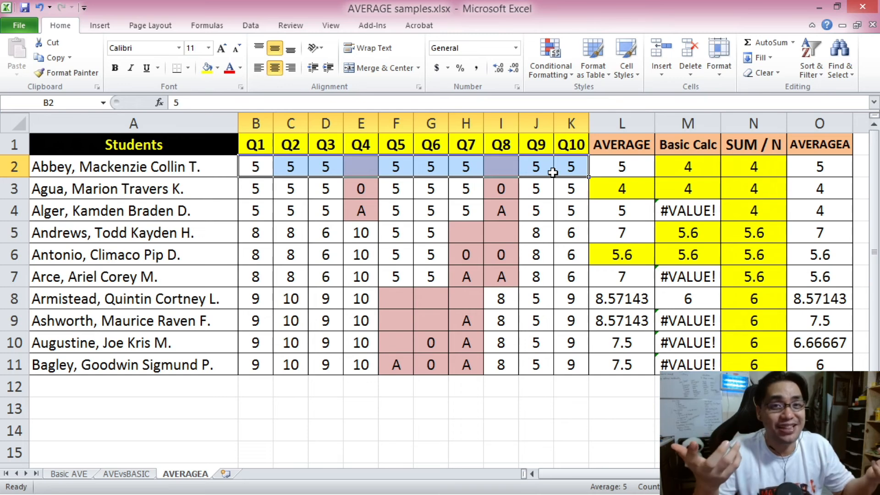
left_click(164, 142)
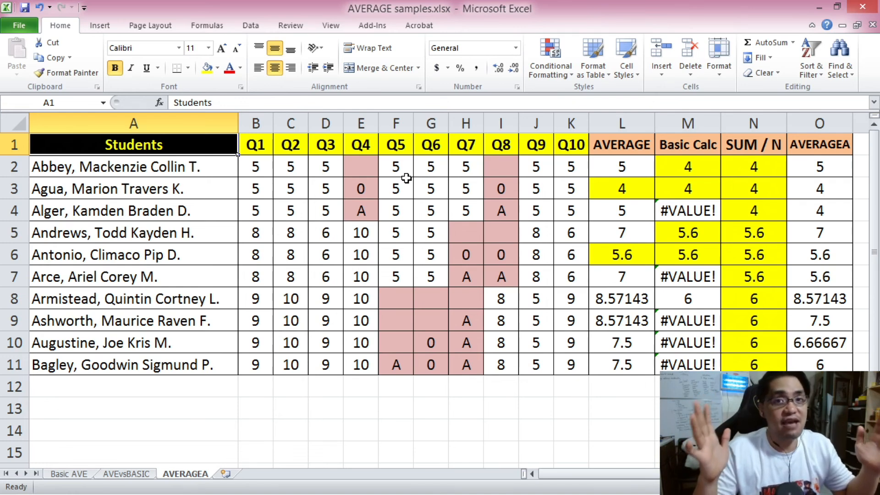
left_click_drag(251, 170, 561, 176)
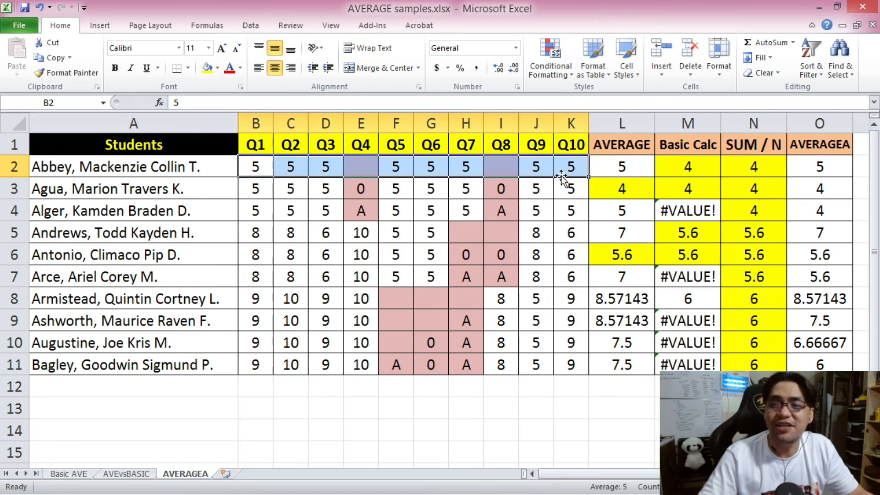
left_click(253, 196)
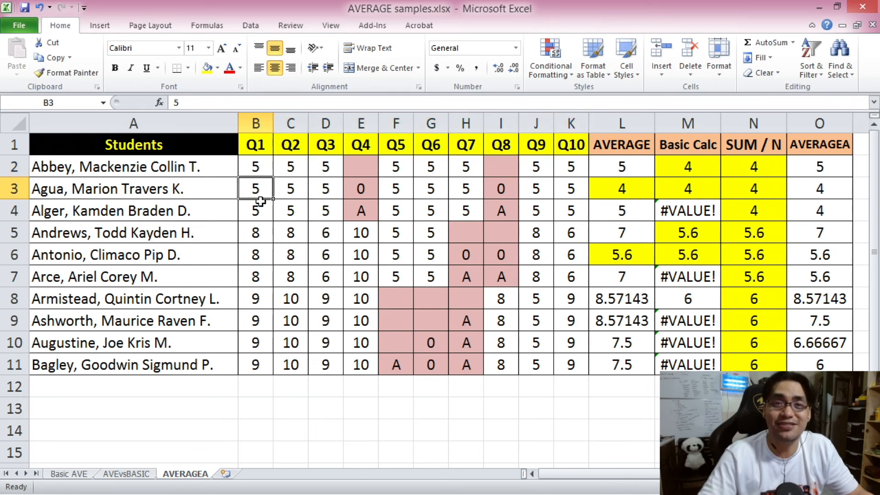
key("ctrl+Home")
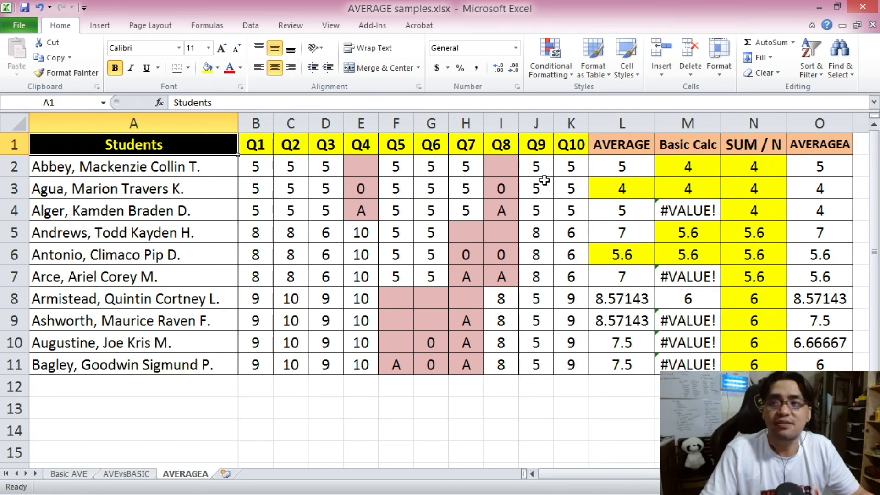
left_click(753, 149)
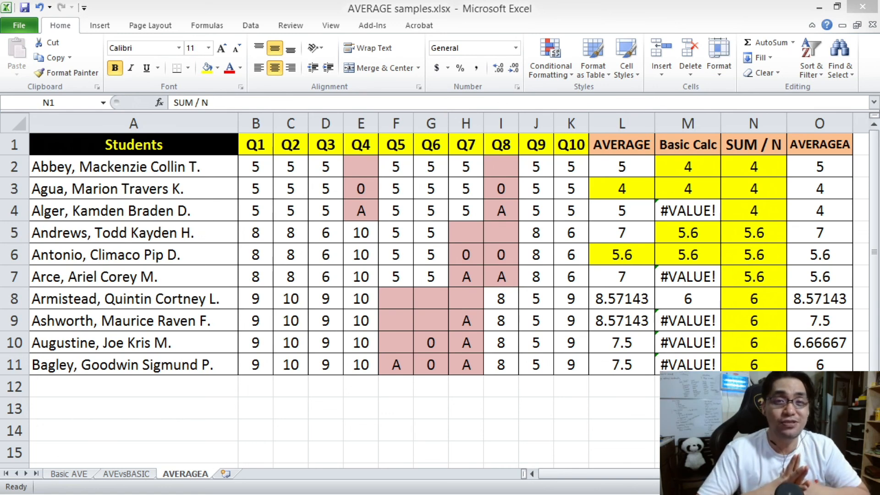
key("ctrl+Home")
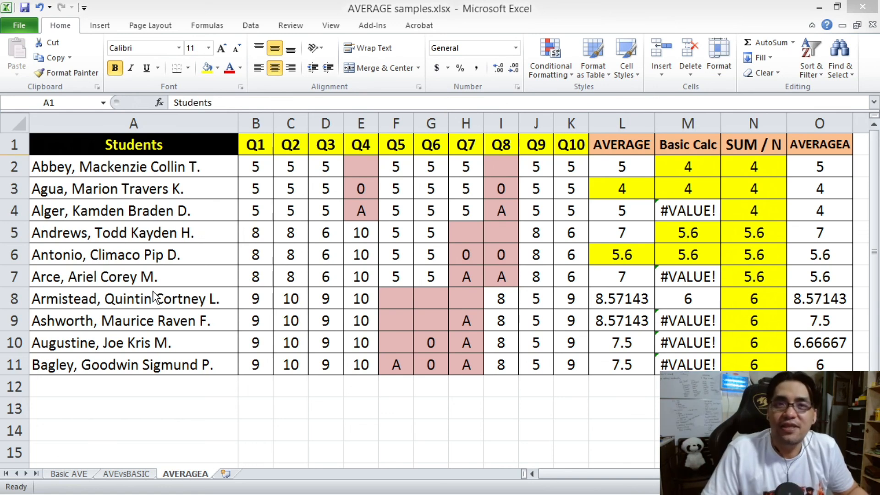